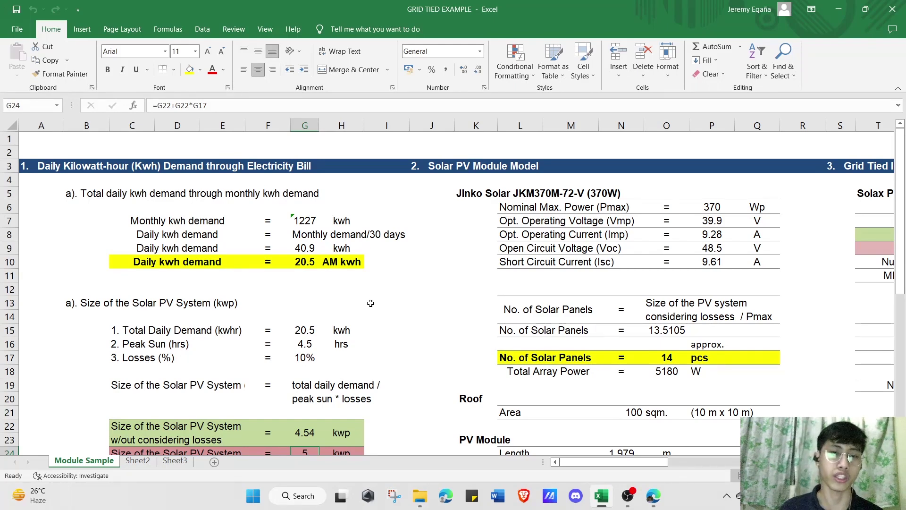
# - Review the monthly kwh demand and the daily kwh demand entries in the electricity bill section
pyautogui.click(309, 222)
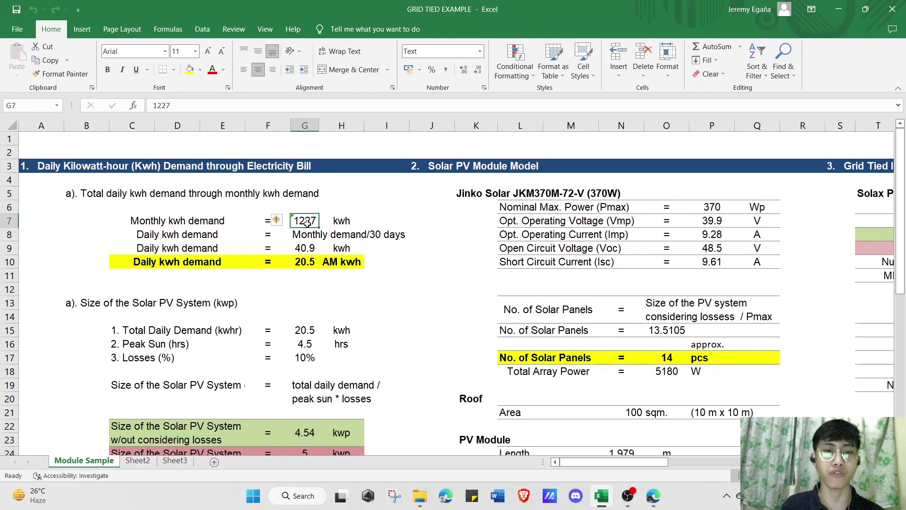
pyautogui.click(313, 248)
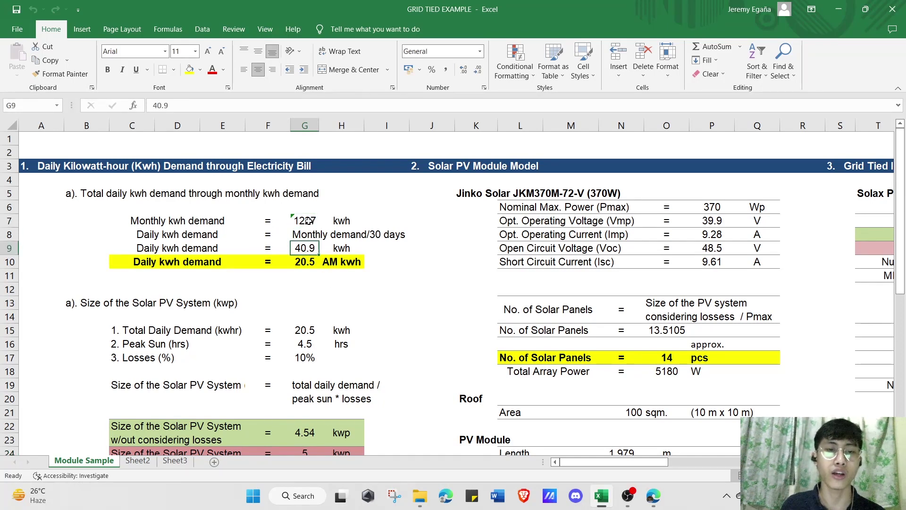
pyautogui.click(324, 286)
pyautogui.click(309, 249)
pyautogui.click(325, 288)
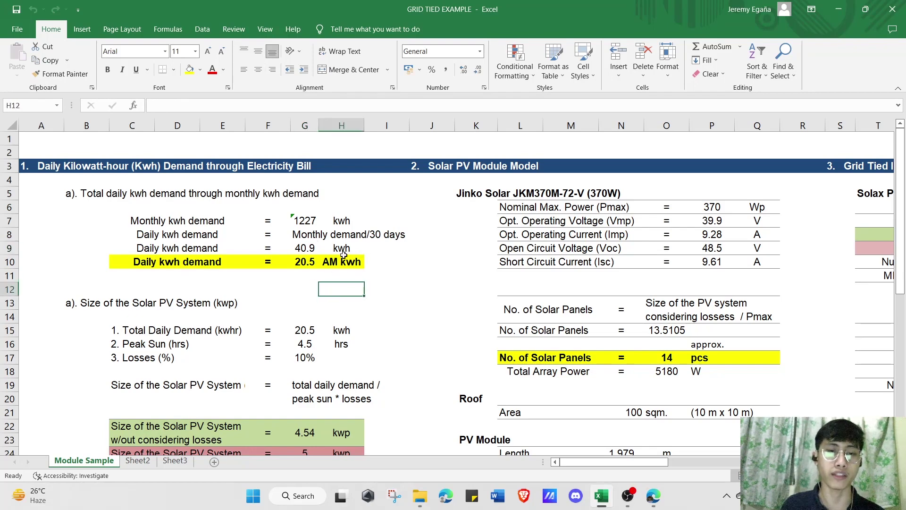
pyautogui.click(311, 288)
pyautogui.click(327, 254)
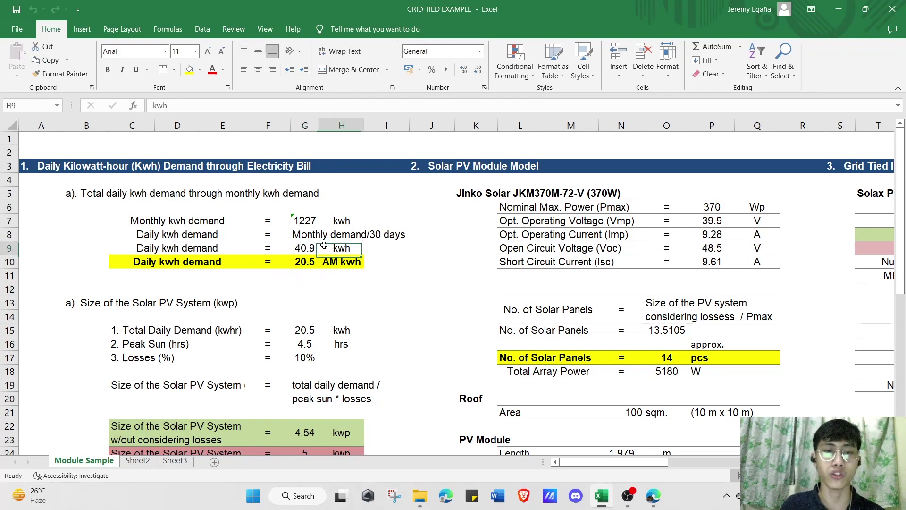
pyautogui.click(383, 254)
pyautogui.click(308, 250)
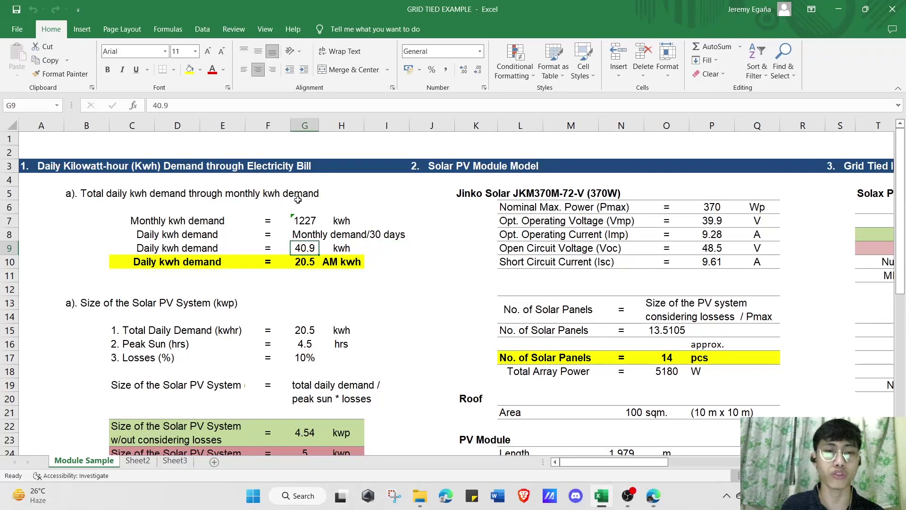
# - Inspect the formula behind the highlighted AM daily kwh demand without changing it
pyautogui.click(306, 285)
pyautogui.doubleClick(307, 261)
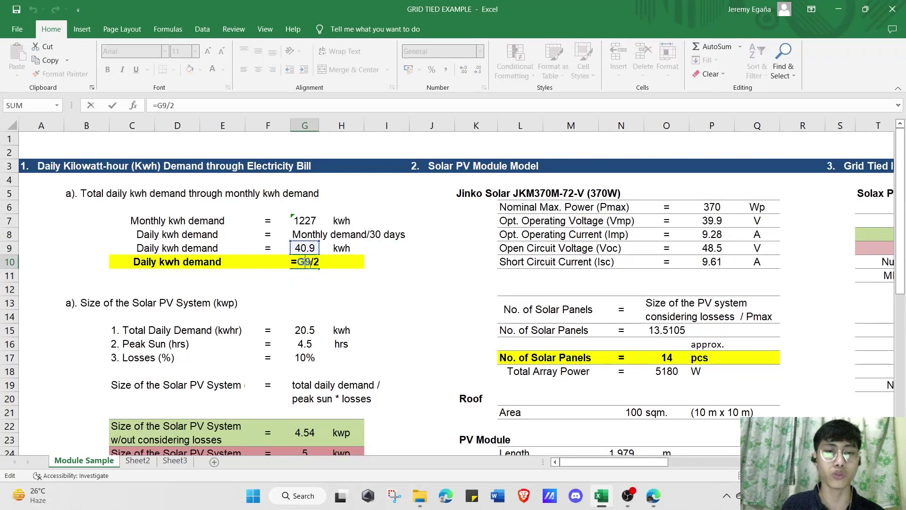
pyautogui.press('Escape')
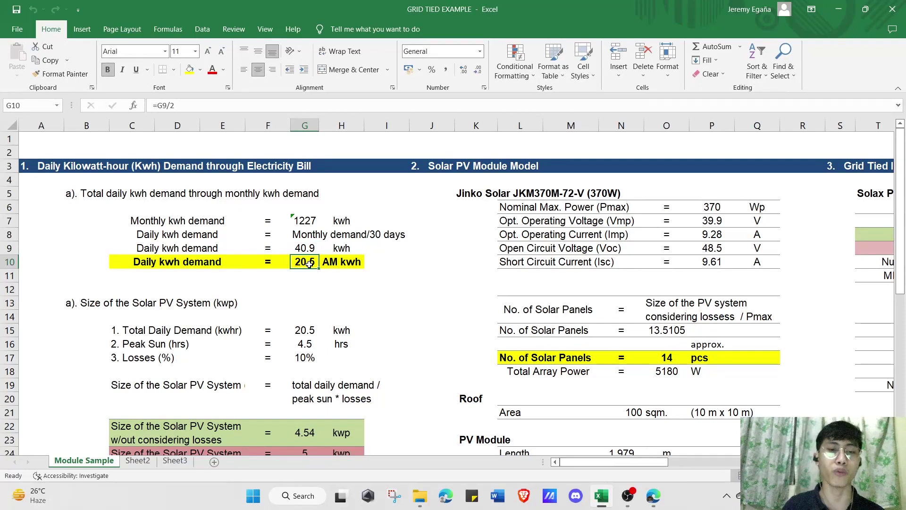
pyautogui.click(329, 285)
# - Examine the parameters listed for sizing the solar PV system: total daily demand, peak sun hours and losses
pyautogui.scroll(-2, 328, 284)
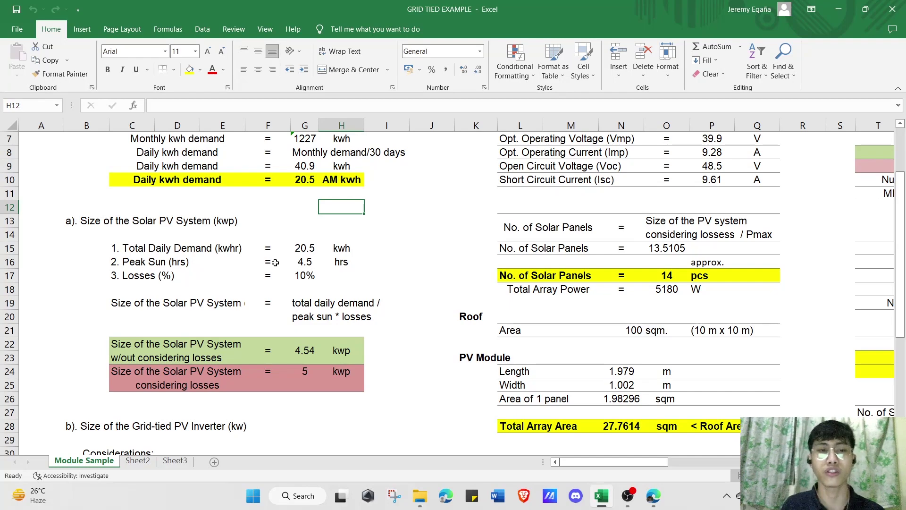
pyautogui.click(158, 243)
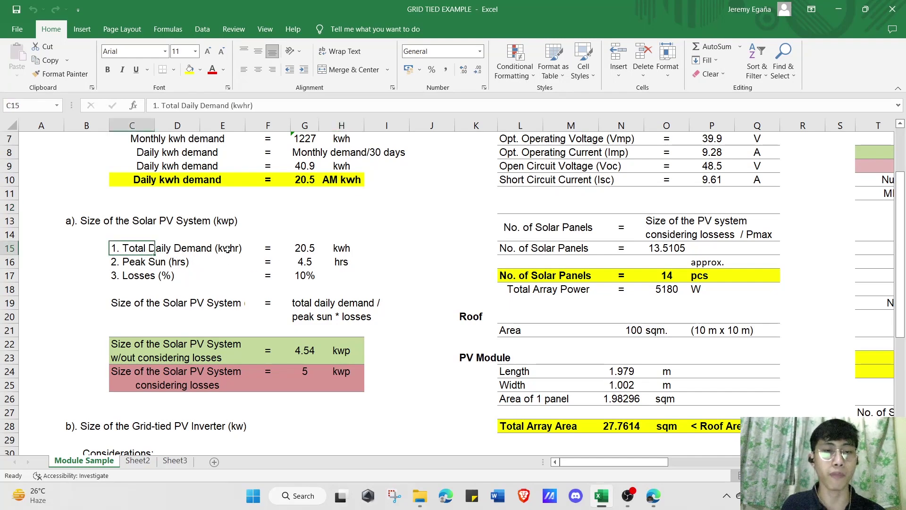
pyautogui.scroll(1, 240, 260)
pyautogui.scroll(1, 240, 264)
pyautogui.click(145, 302)
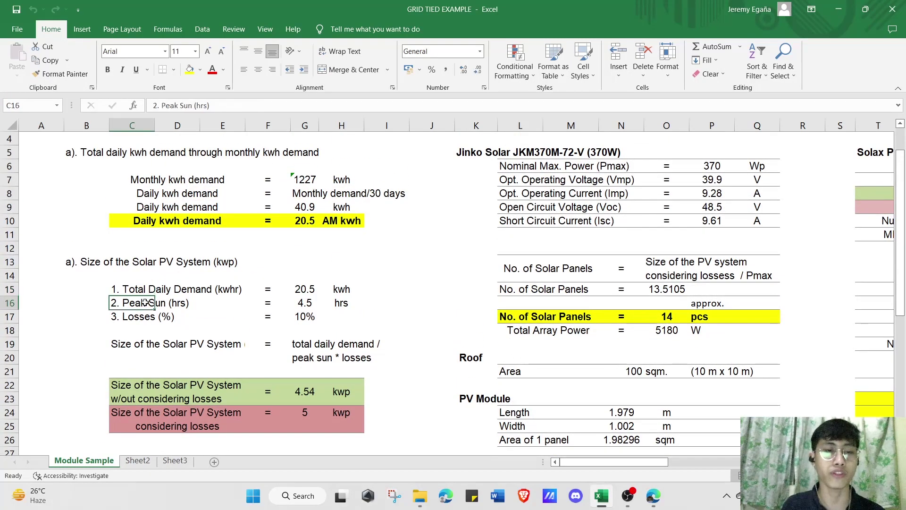
pyautogui.click(173, 276)
pyautogui.click(155, 313)
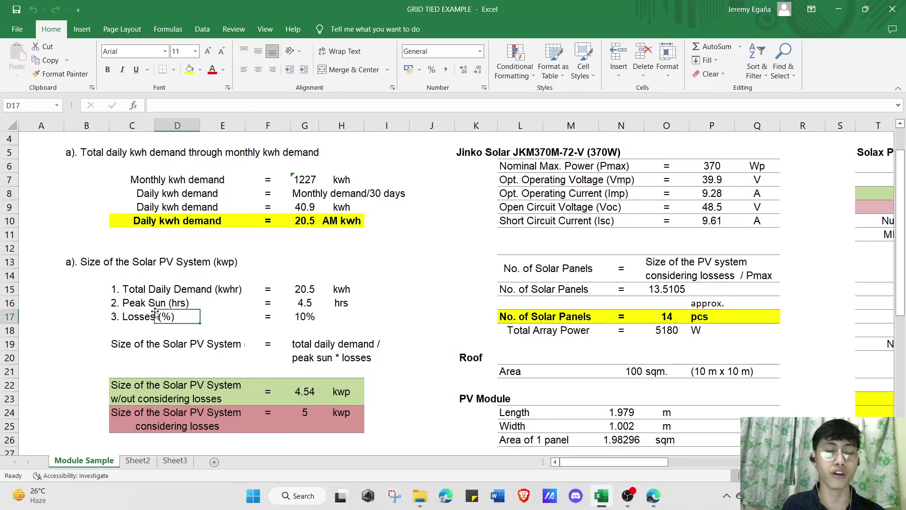
pyautogui.click(146, 304)
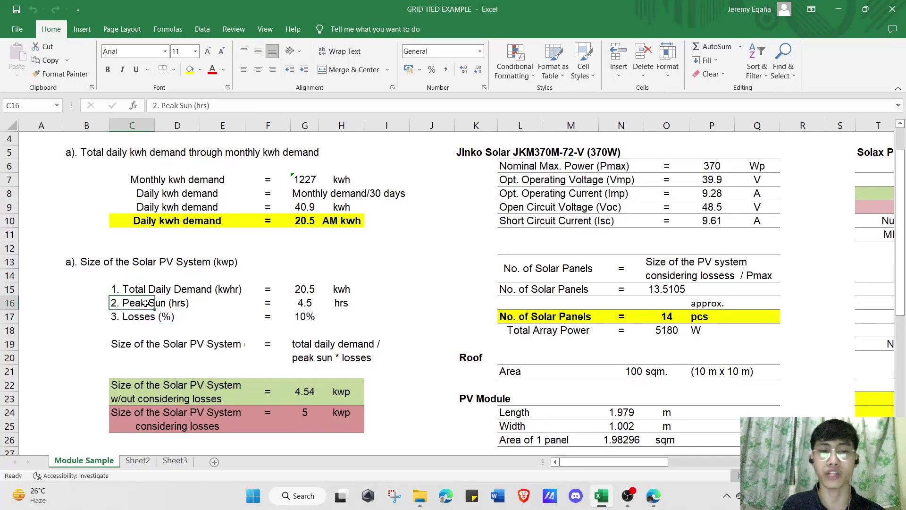
pyautogui.click(141, 317)
# - Check the total daily demand cell's reference and the peak sun hours value in the PV system sizing section
pyautogui.scroll(1, 213, 292)
pyautogui.scroll(-1, 259, 284)
pyautogui.click(302, 262)
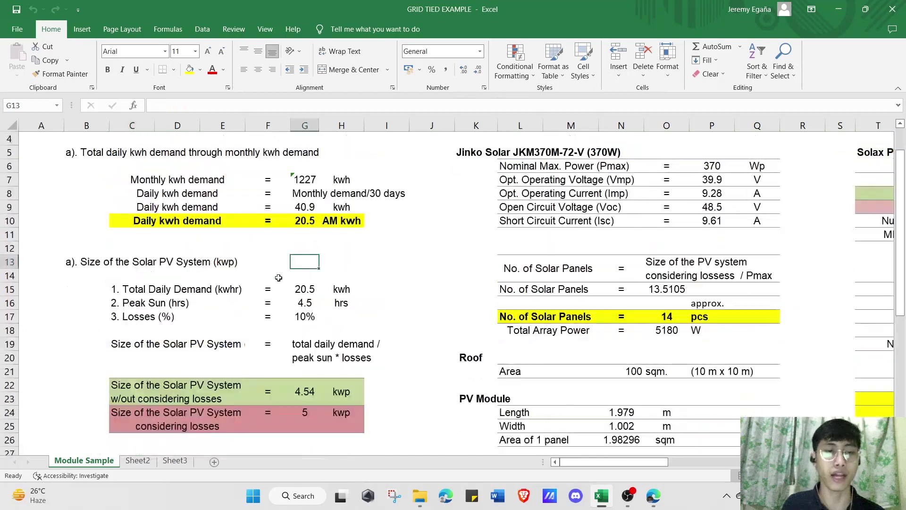
pyautogui.click(312, 290)
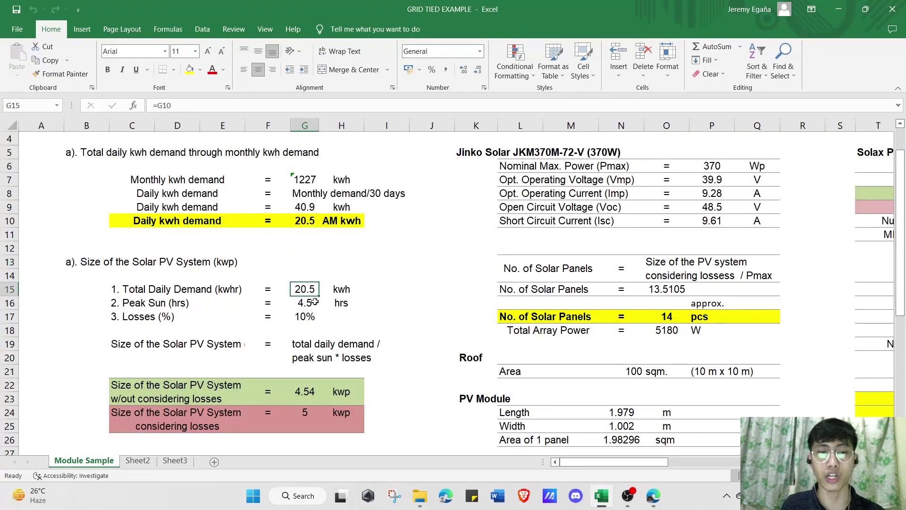
pyautogui.click(188, 305)
pyautogui.click(310, 302)
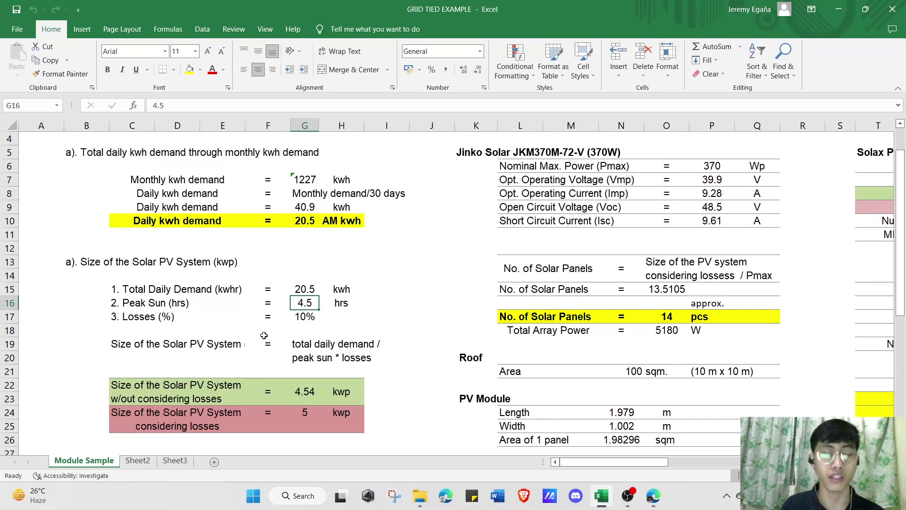
# - Inspect the formula for the solar PV system size without considering losses and the cells it references
pyautogui.scroll(-1, 264, 335)
pyautogui.scroll(-1, 302, 335)
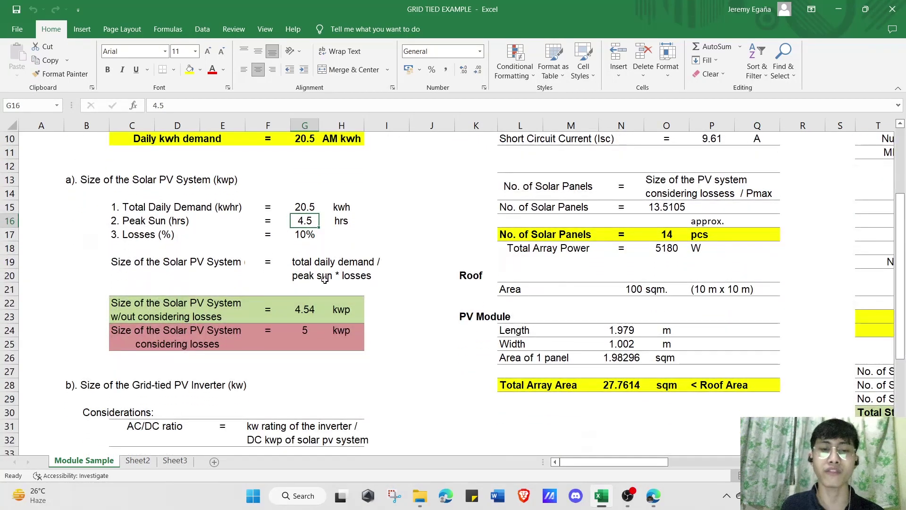
pyautogui.scroll(-1, 325, 282)
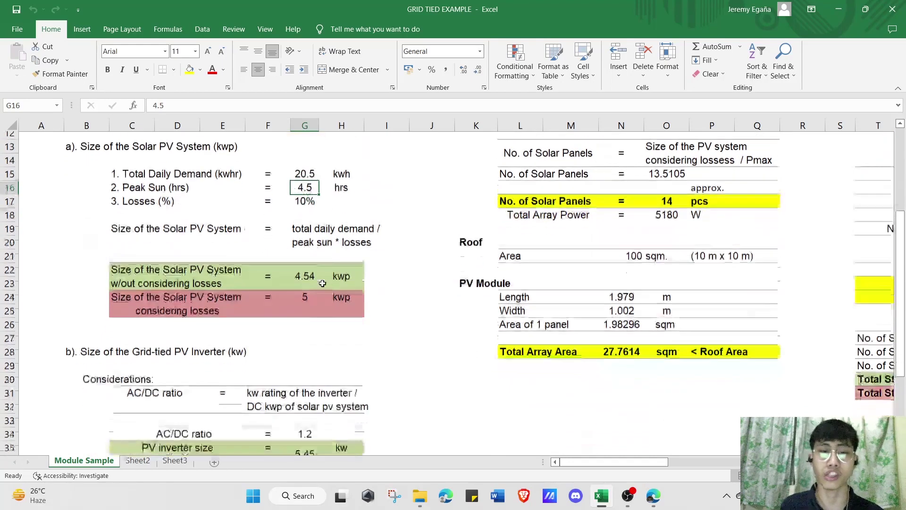
pyautogui.click(303, 270)
pyautogui.doubleClick(304, 270)
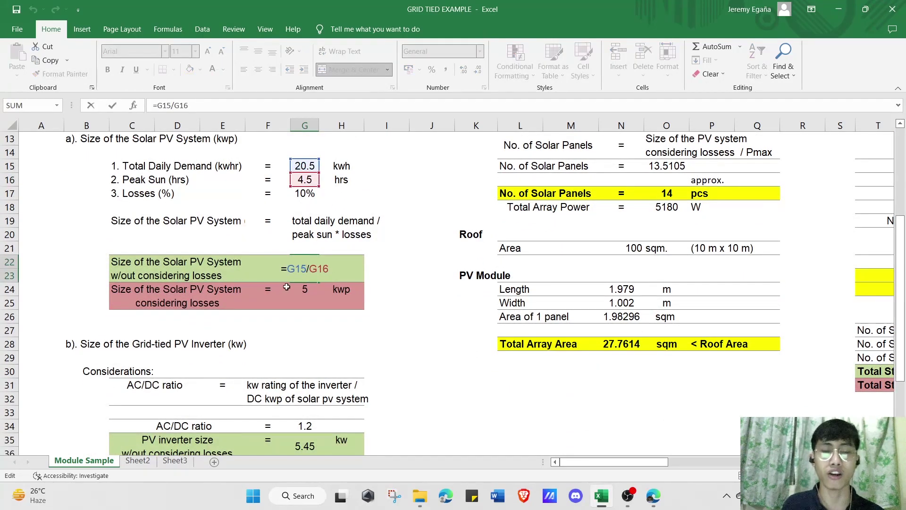
pyautogui.scroll(1, 298, 280)
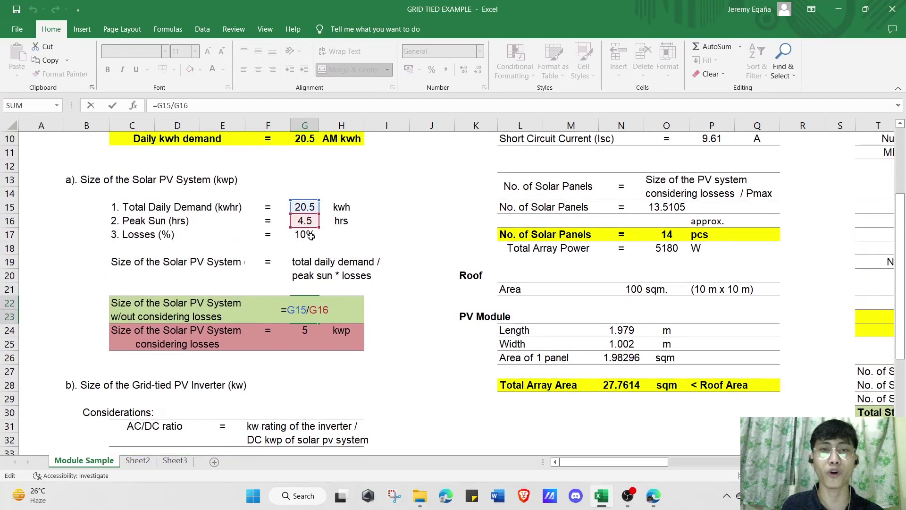
pyautogui.hotkey('ctrl', 'Return')
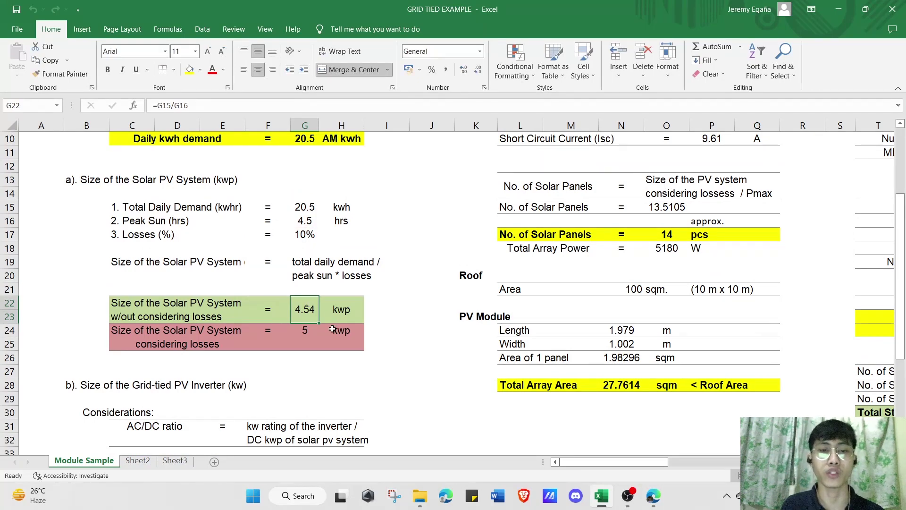
# - Inspect the formula for the solar PV system size considering losses, leaving it as is
pyautogui.click(306, 334)
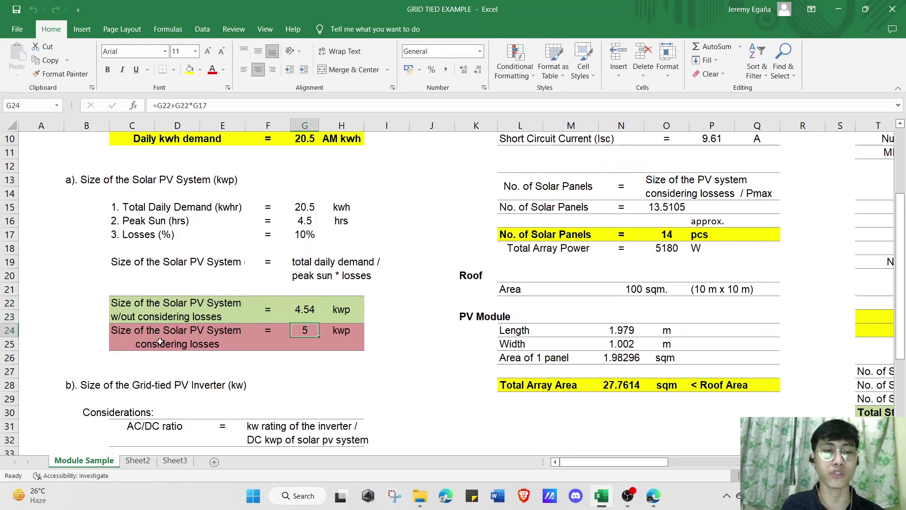
pyautogui.doubleClick(306, 330)
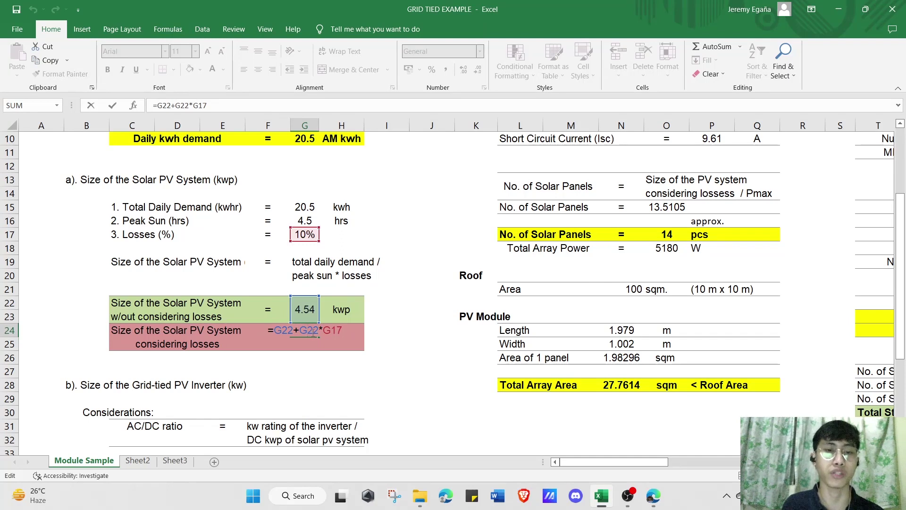
pyautogui.press('Escape')
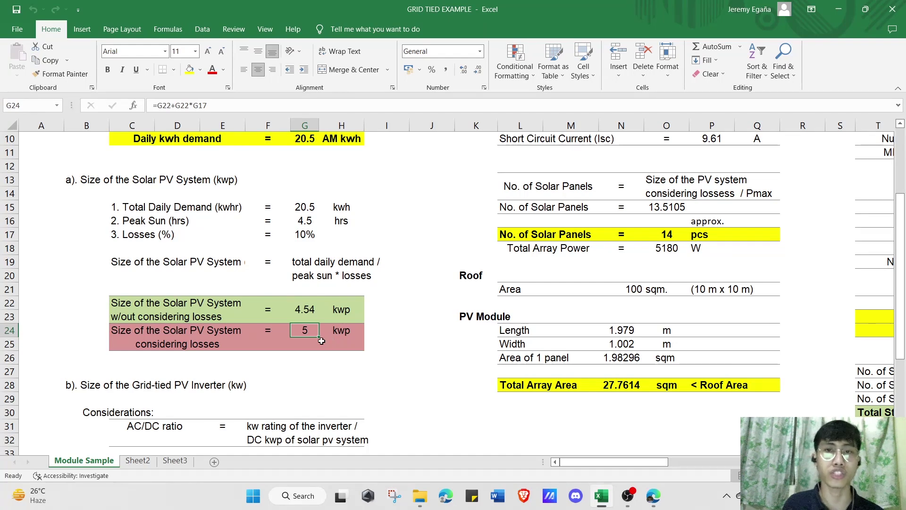
# - Examine the grid-tied PV inverter sizing considerations, including the AC/DC ratio definition and the ratio used
pyautogui.scroll(-5, 321, 341)
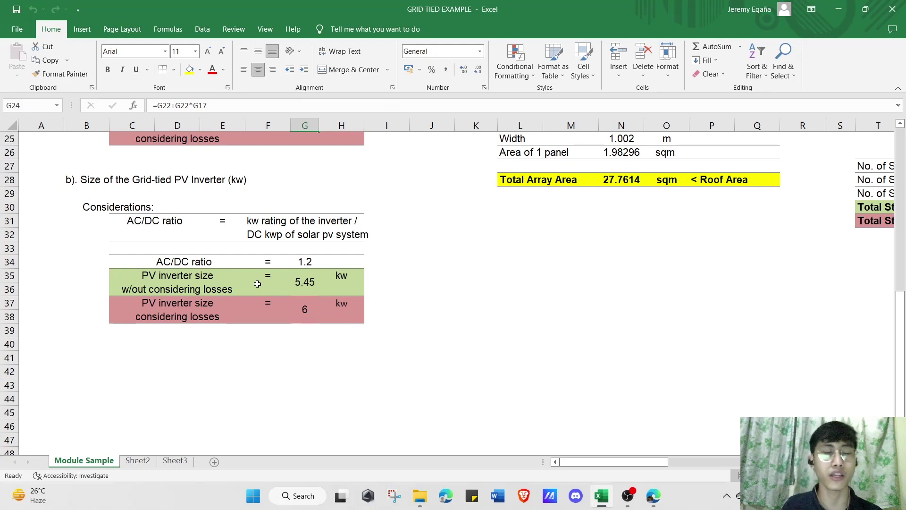
pyautogui.scroll(1, 299, 246)
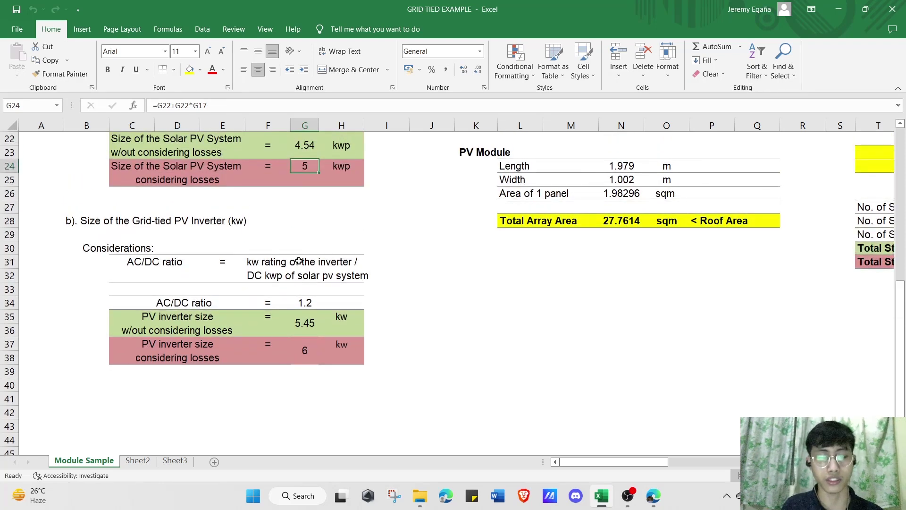
pyautogui.click(267, 235)
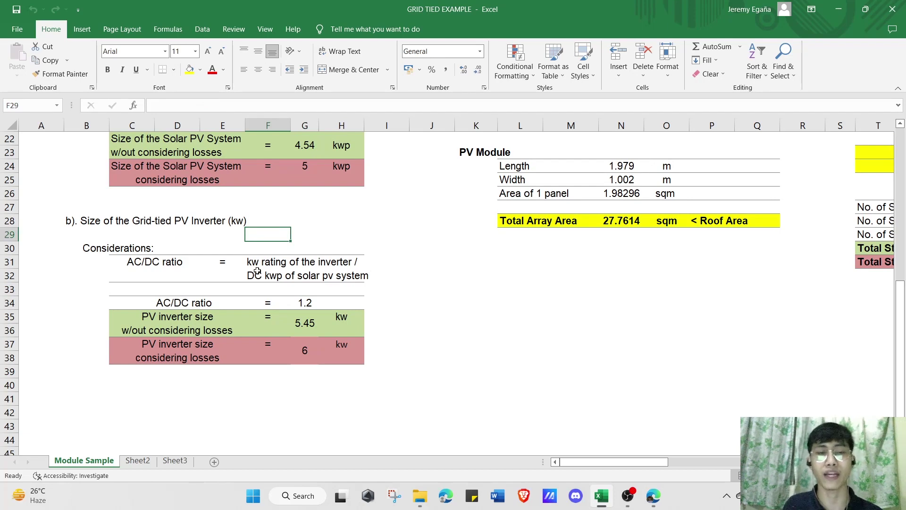
pyautogui.click(307, 304)
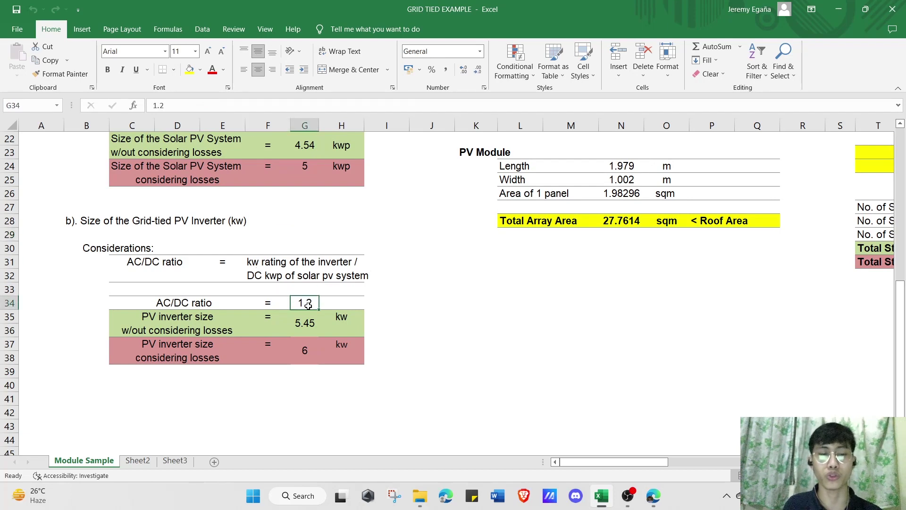
pyautogui.click(268, 247)
pyautogui.scroll(1, 182, 293)
pyautogui.scroll(-1, 180, 283)
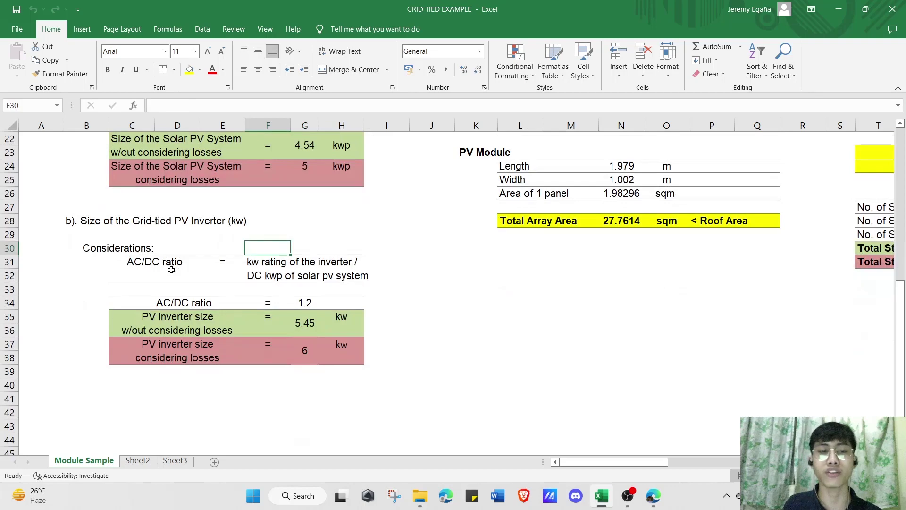
pyautogui.click(255, 266)
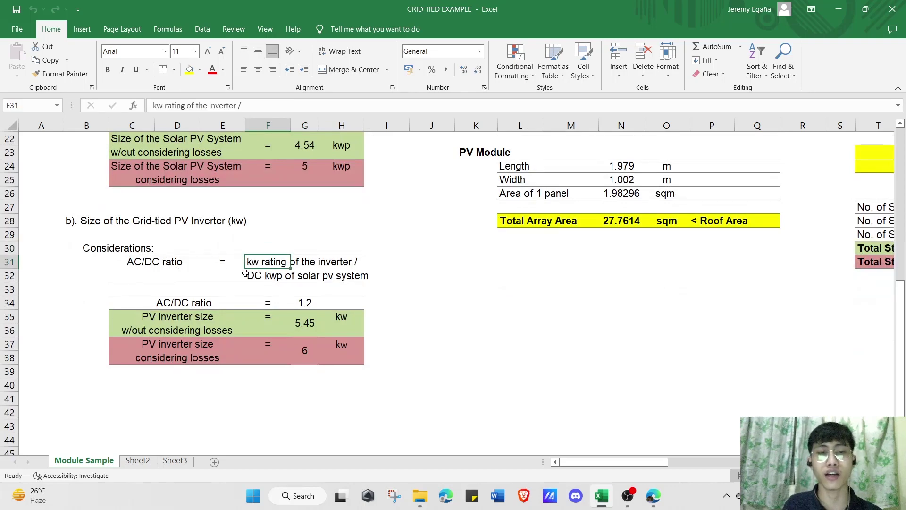
pyautogui.click(239, 236)
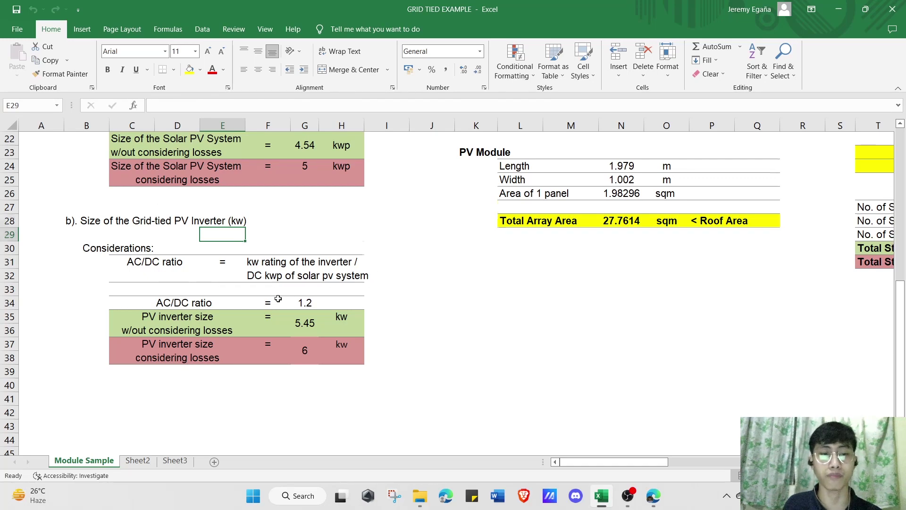
pyautogui.scroll(-1, 278, 298)
pyautogui.scroll(1, 218, 291)
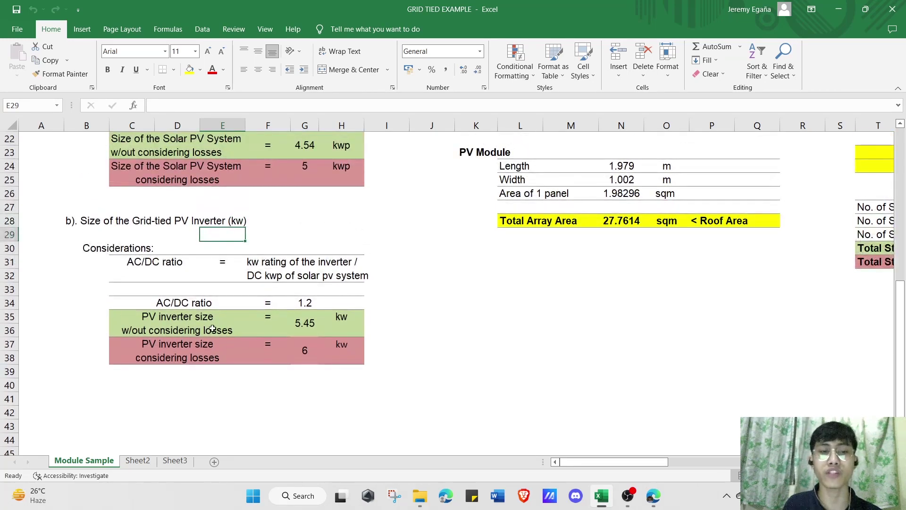
# - Inspect the formula for the PV inverter size without considering losses and trace its referenced cells
pyautogui.doubleClick(306, 326)
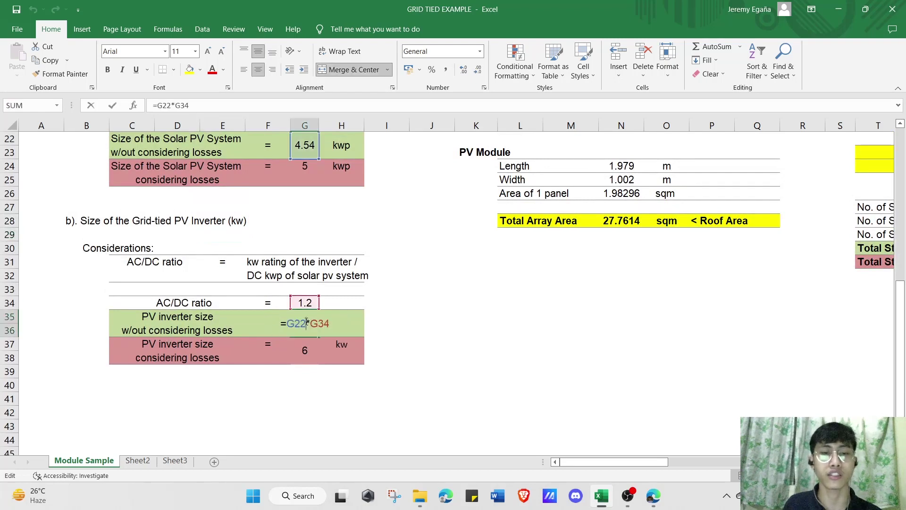
pyautogui.scroll(2, 319, 335)
pyautogui.scroll(-1, 297, 255)
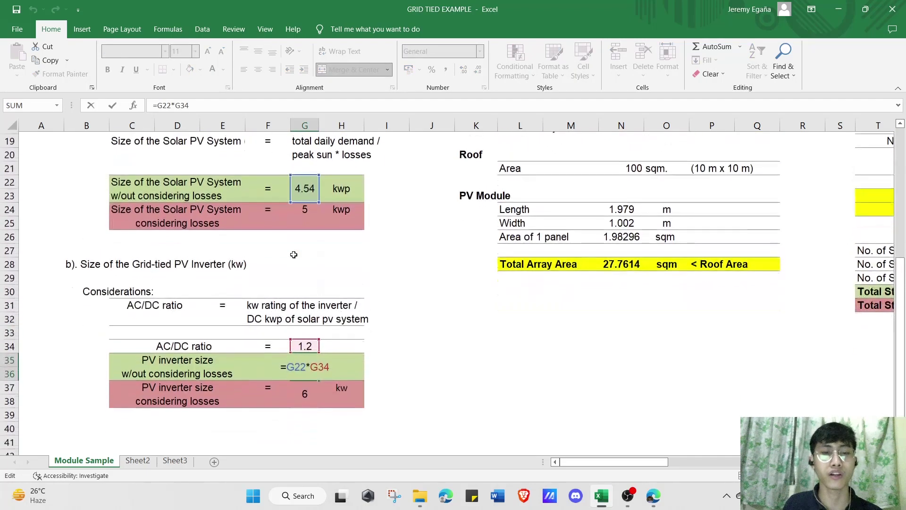
pyautogui.scroll(-2, 331, 190)
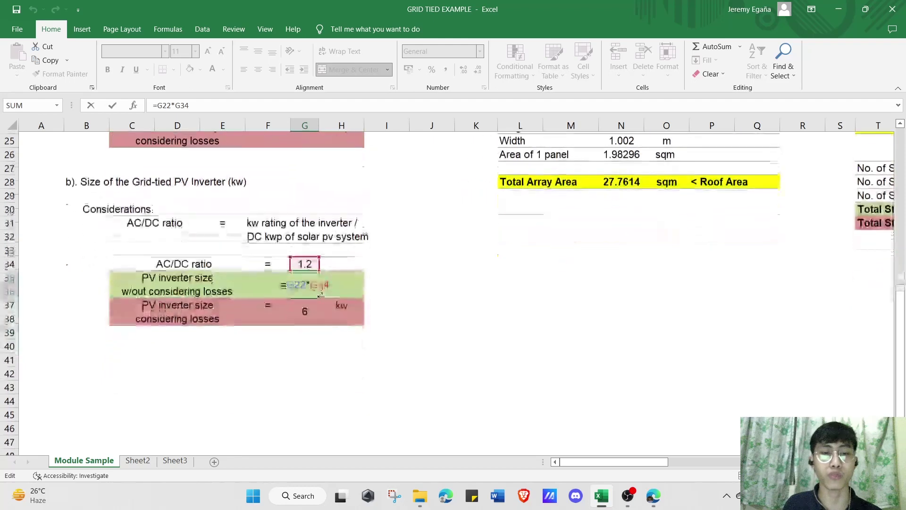
pyautogui.press('Escape')
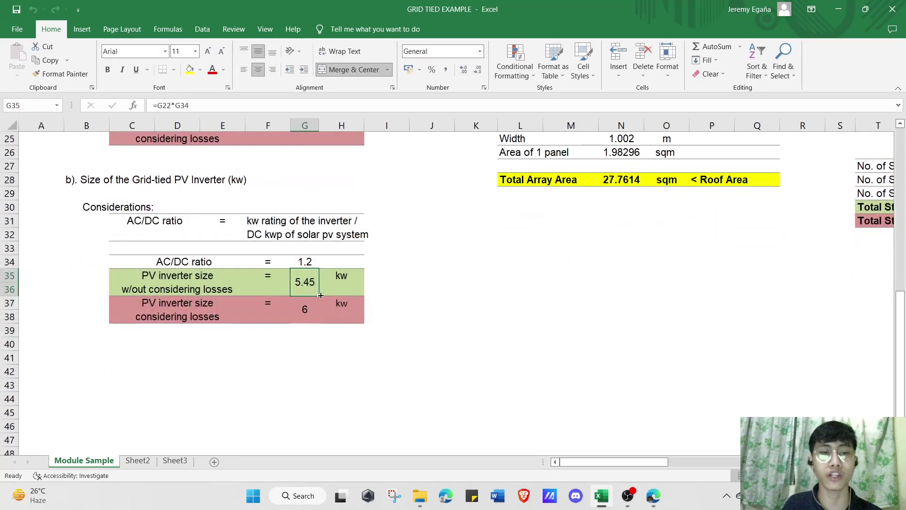
# - Inspect the formula for the PV inverter size considering losses and its referenced cells, leaving it as is
pyautogui.doubleClick(307, 309)
pyautogui.scroll(2, 308, 283)
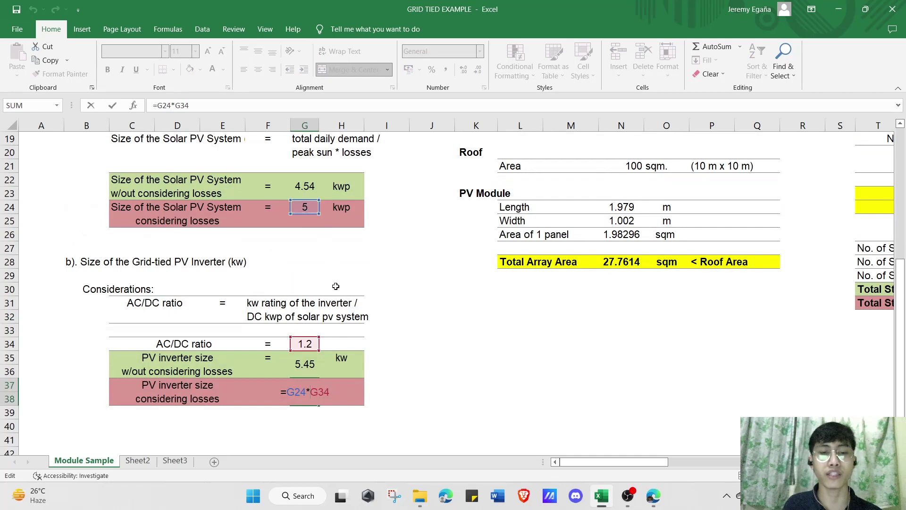
pyautogui.press('Return')
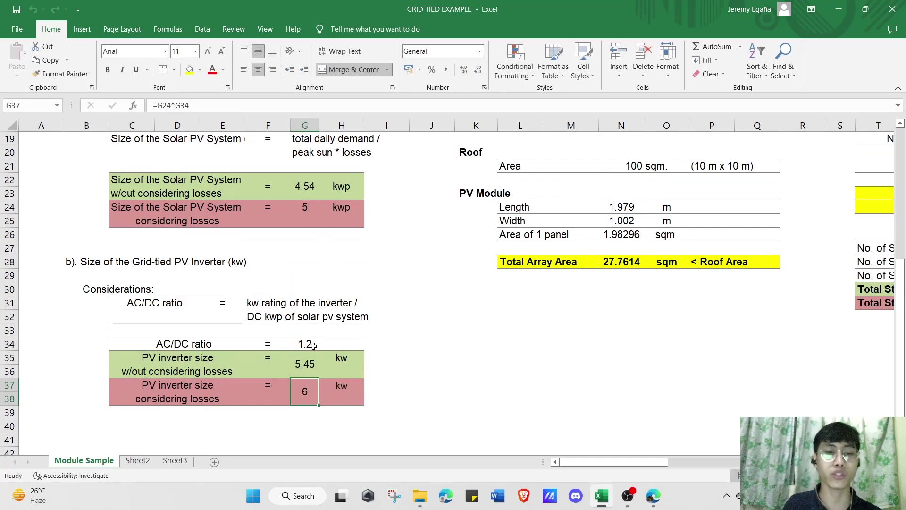
pyautogui.click(276, 421)
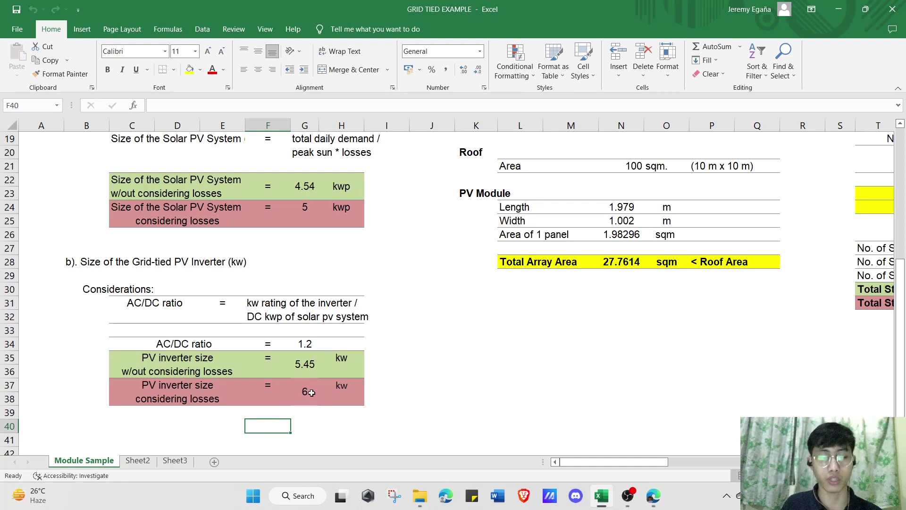
# - Switch to the Jinko Solar panel datasheet in Microsoft Edge and look through its cover page and specifications
pyautogui.scroll(6, 311, 392)
pyautogui.hscroll(2, 311, 392)
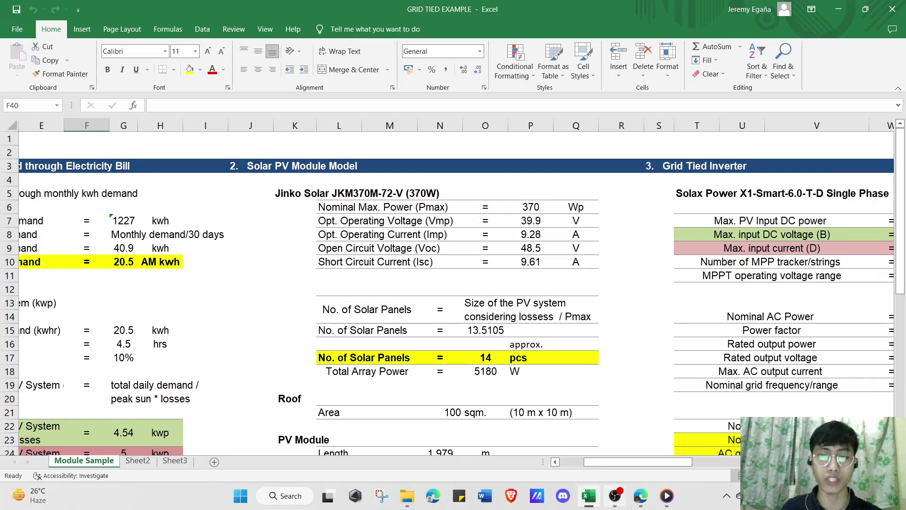
pyautogui.click(640, 505)
pyautogui.click(99, 9)
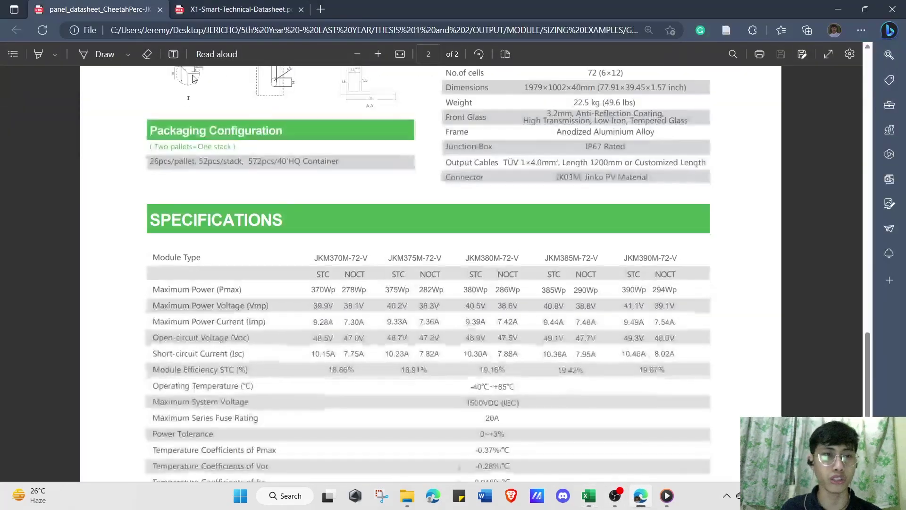
pyautogui.scroll(3, 270, 131)
pyautogui.scroll(-4, 270, 131)
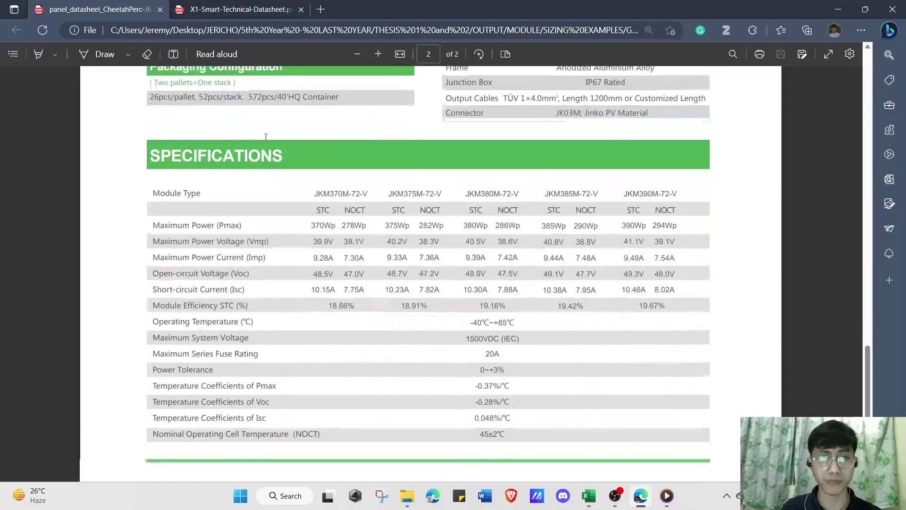
pyautogui.scroll(15, 359, 161)
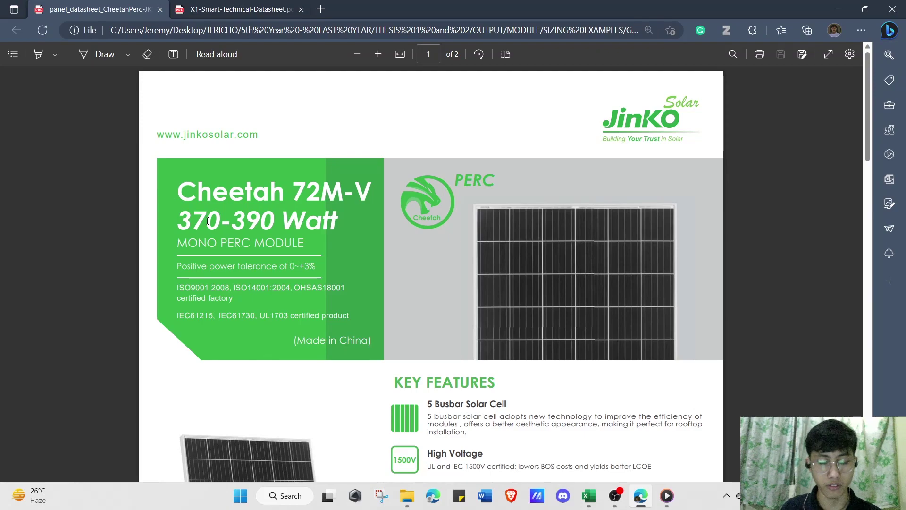
pyautogui.scroll(-7, 208, 220)
pyautogui.scroll(-7, 389, 276)
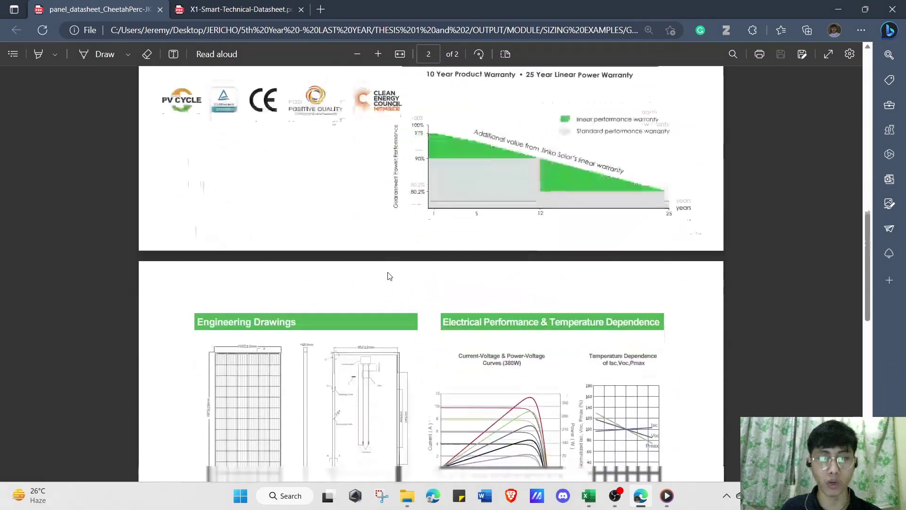
# - Return to the Excel workbook and review the Vmp, Imp, Voc and Isc parameters listed for the Jinko Solar module
pyautogui.hotkey('alt', 'Tab')
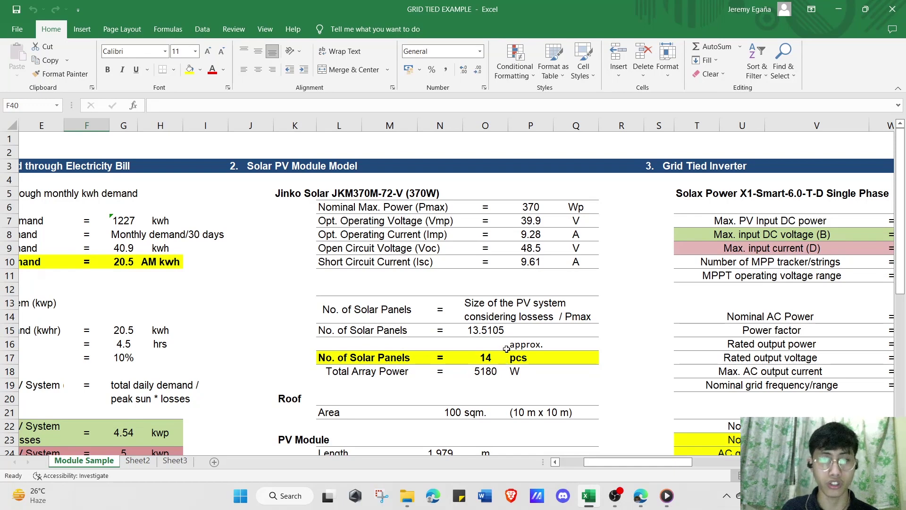
pyautogui.hotkey('ctrl', 'Home')
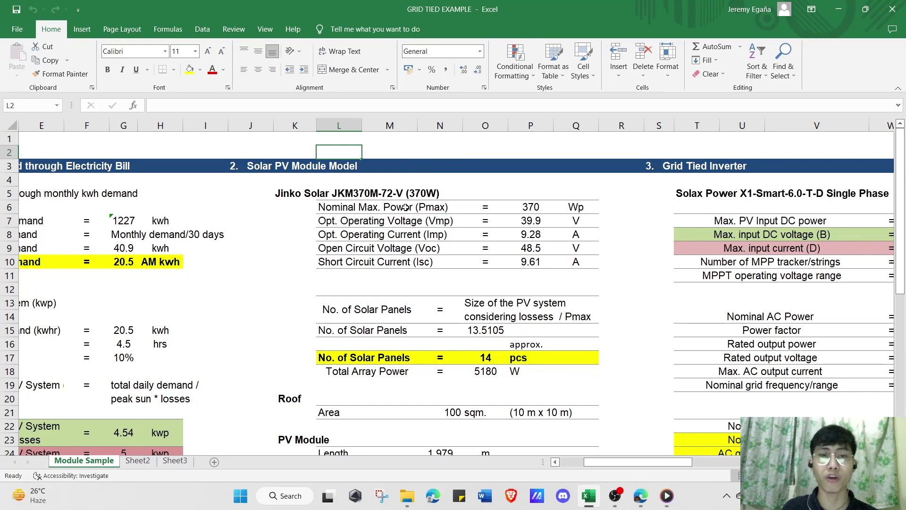
pyautogui.click(436, 221)
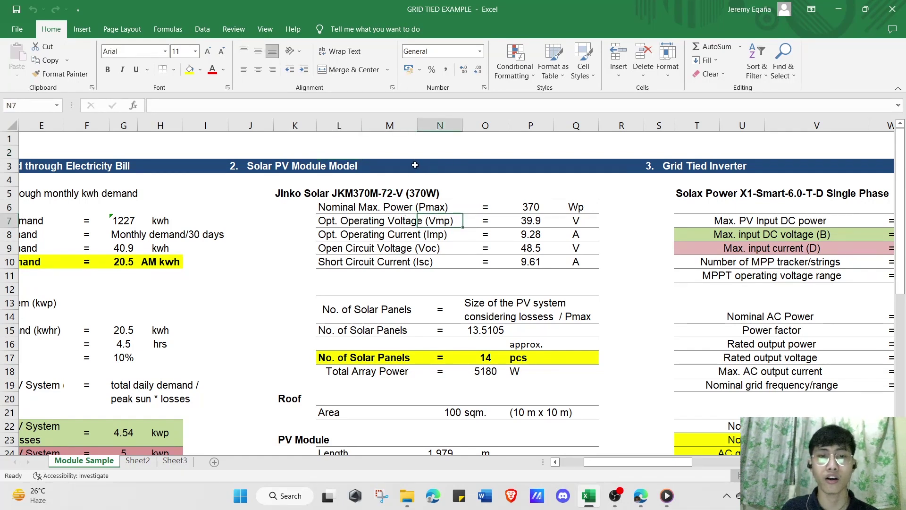
pyautogui.click(434, 235)
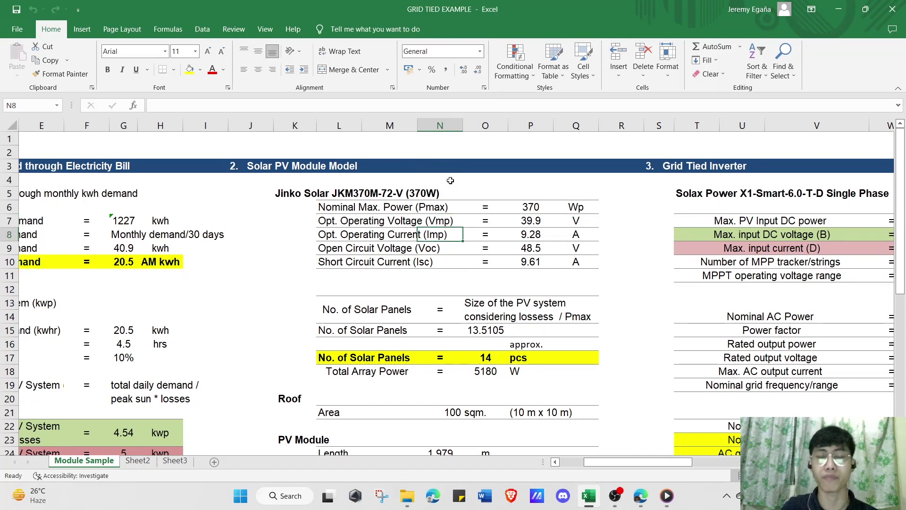
pyautogui.click(432, 250)
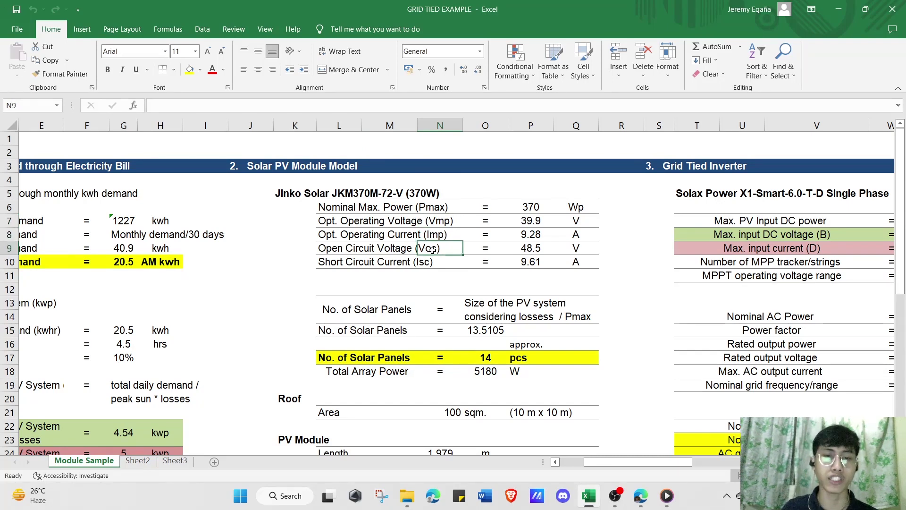
pyautogui.click(429, 263)
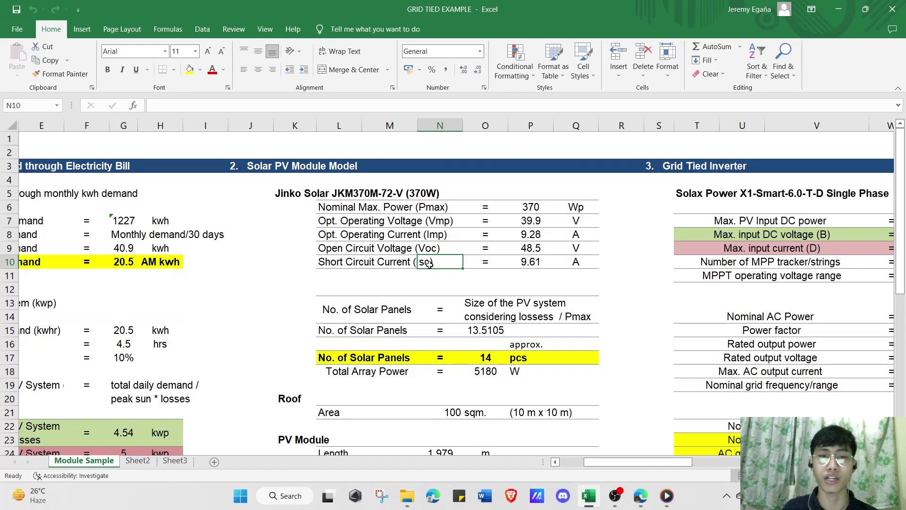
# - Switch back to the panel datasheet in Edge and enlarge the specifications table to read the JKM370M-72-V ratings
pyautogui.click(640, 495)
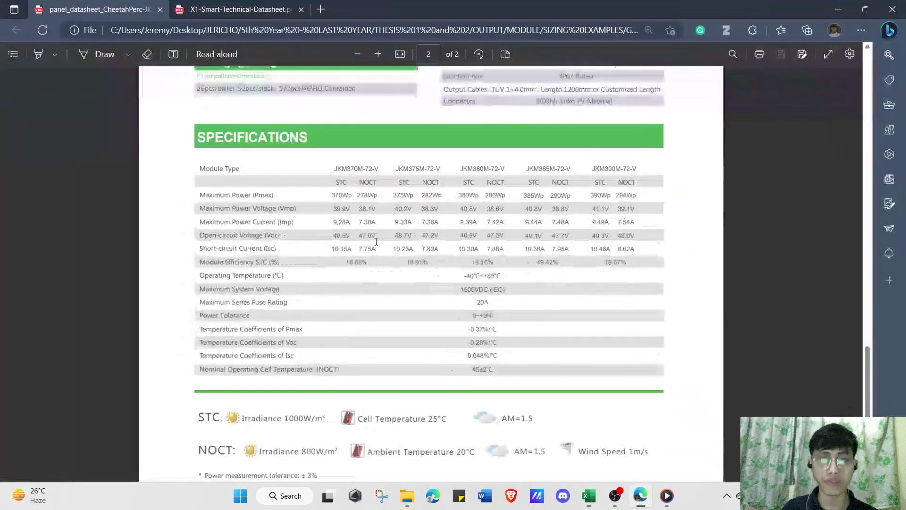
pyautogui.scroll(-2, 376, 241)
pyautogui.scroll(2, 376, 189)
pyautogui.click(378, 54)
pyautogui.click(378, 54)
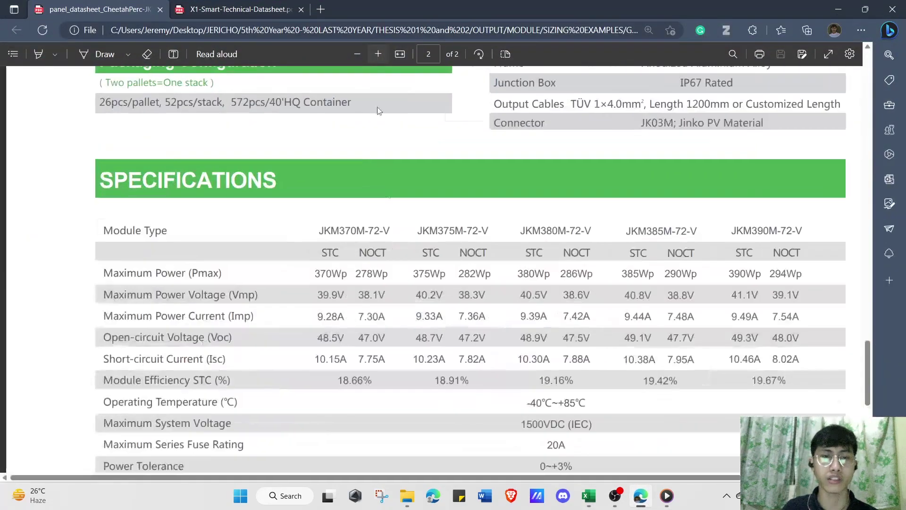
pyautogui.scroll(-3, 387, 201)
pyautogui.scroll(2, 386, 201)
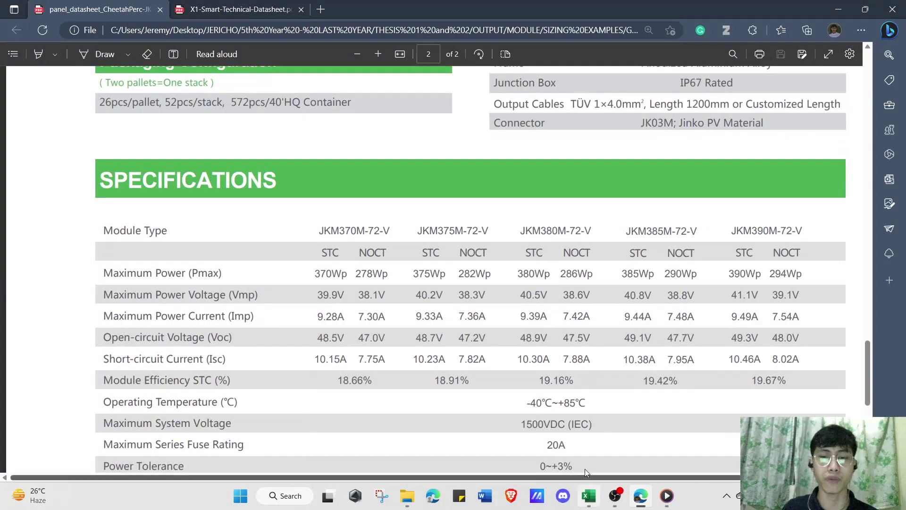
pyautogui.scroll(-1, 376, 288)
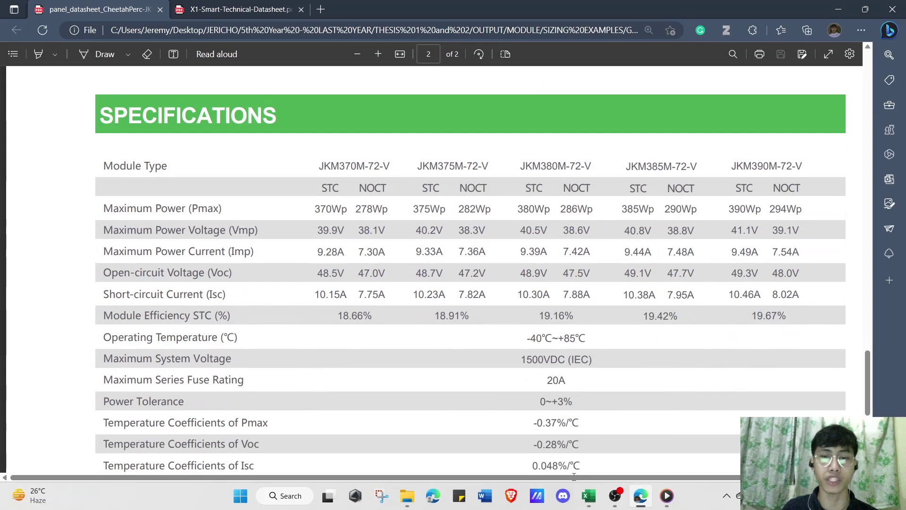
# - Return to Excel and check the module's Pmax, Vmp, Imp, Voc and Isc values one by one
pyautogui.click(588, 496)
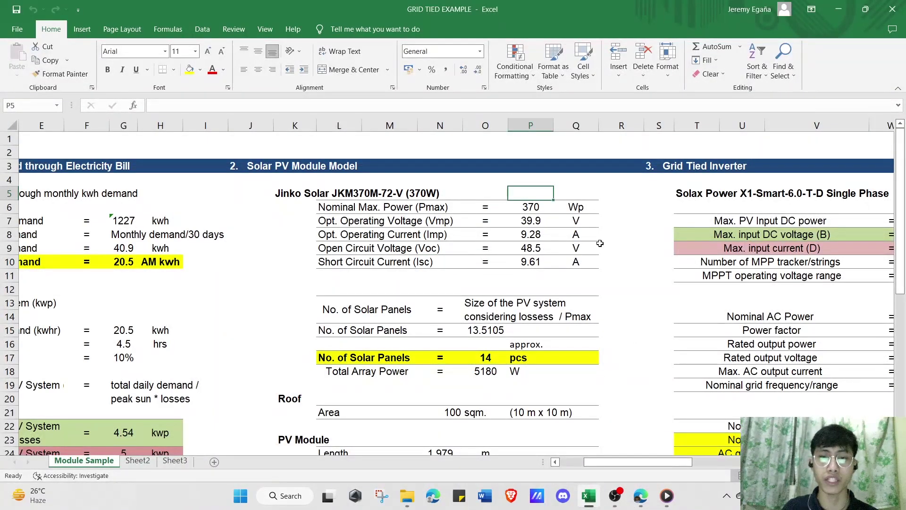
pyautogui.click(548, 208)
pyautogui.click(541, 220)
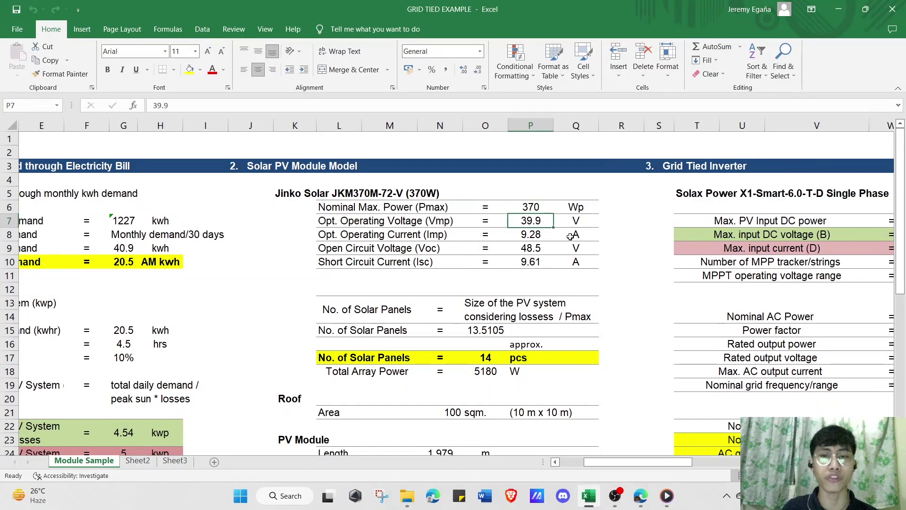
pyautogui.click(533, 236)
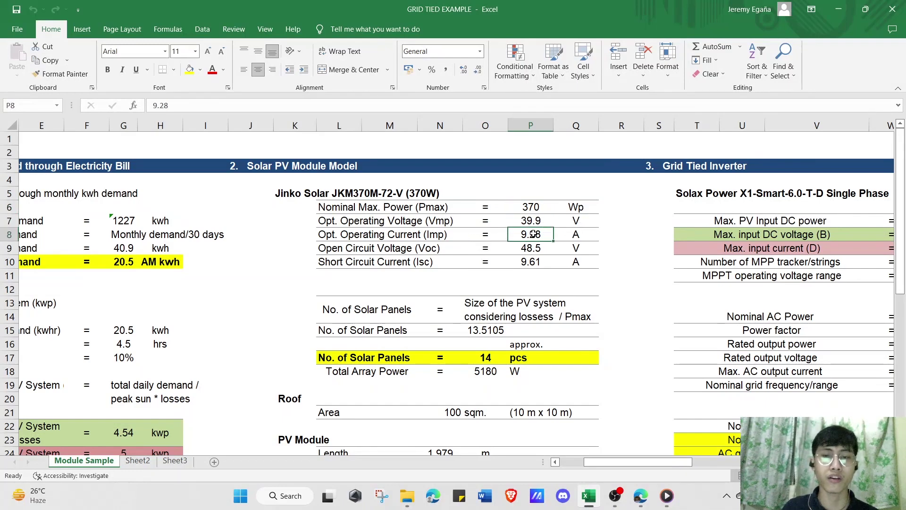
pyautogui.click(534, 250)
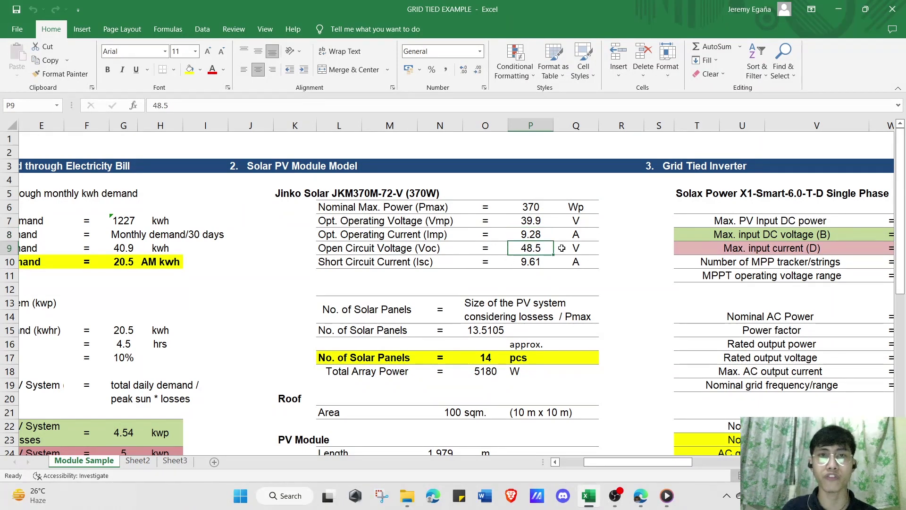
pyautogui.click(537, 260)
# - Review the definition of the number of solar panels and locate the PV system size considering losses that it uses
pyautogui.scroll(-1, 536, 283)
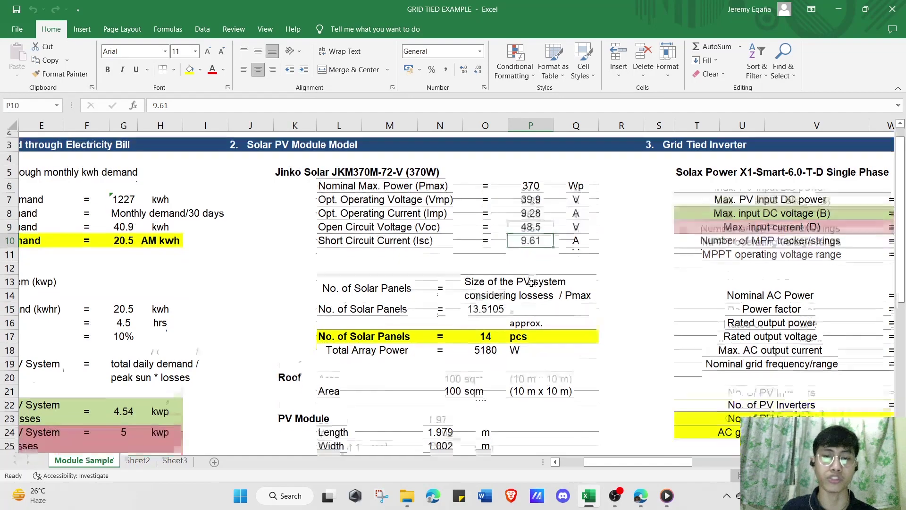
pyautogui.click(406, 277)
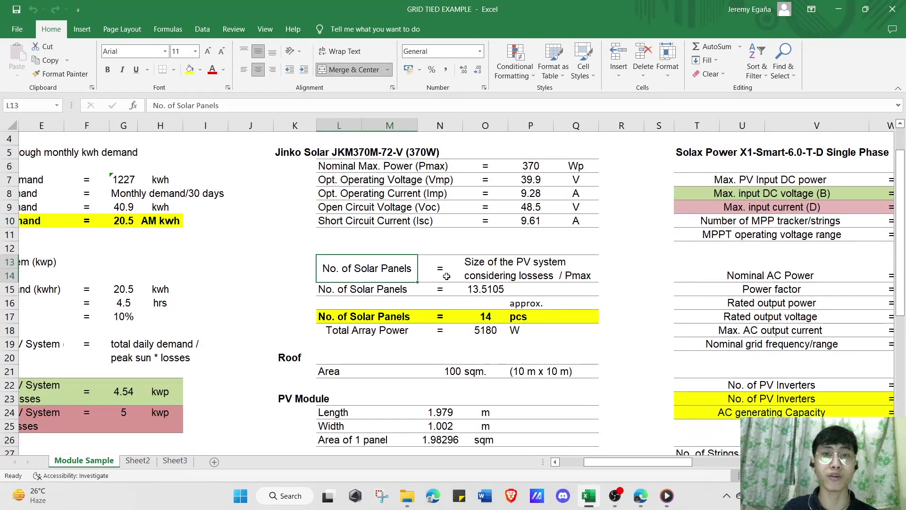
pyautogui.scroll(-1, 446, 276)
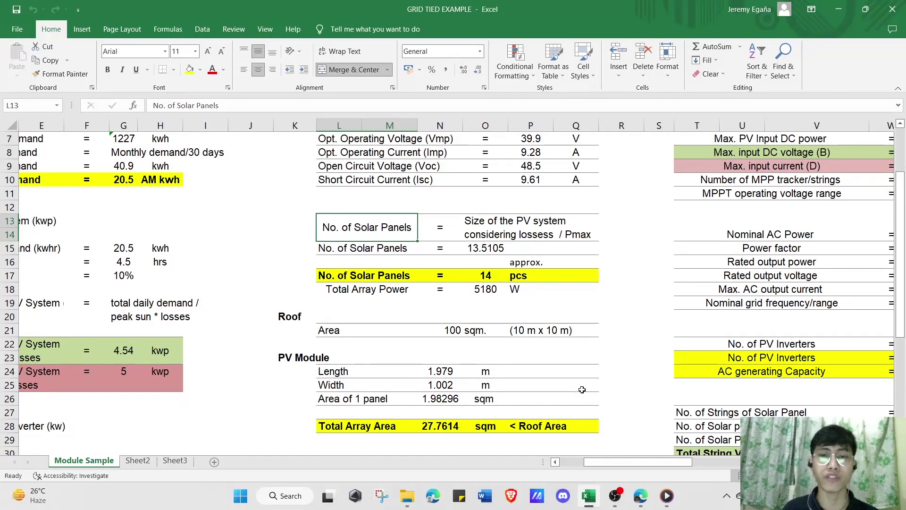
pyautogui.moveTo(613, 462); pyautogui.dragTo(552, 463)
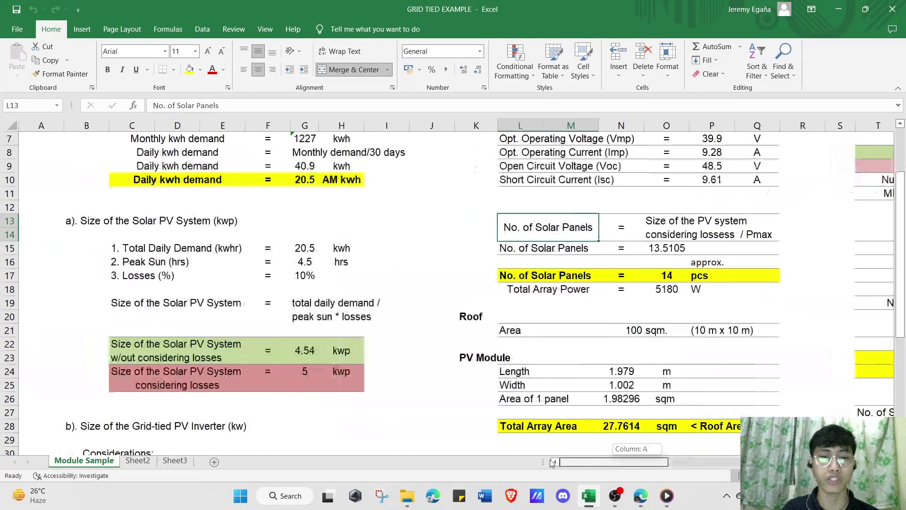
pyautogui.click(343, 374)
pyautogui.scroll(-1, 370, 348)
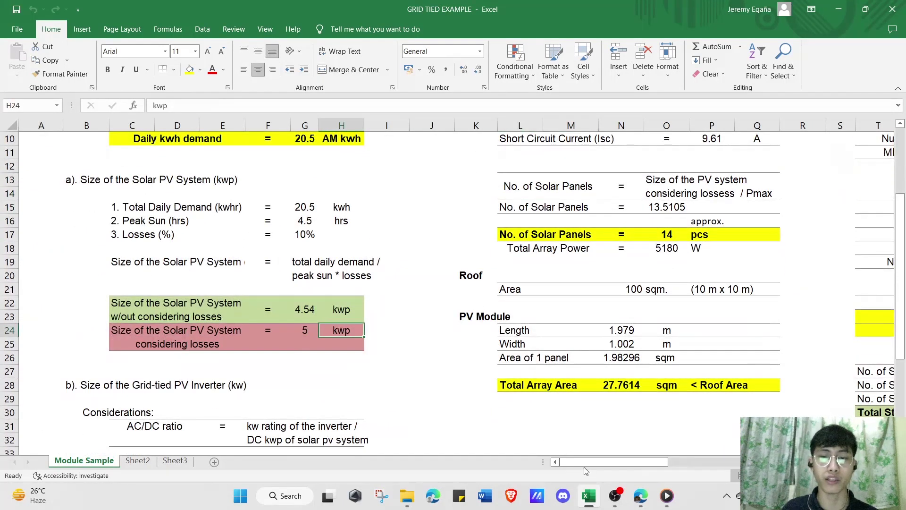
pyautogui.hscroll(5, 548, 329)
pyautogui.hscroll(-3, 548, 329)
pyautogui.scroll(2, 548, 329)
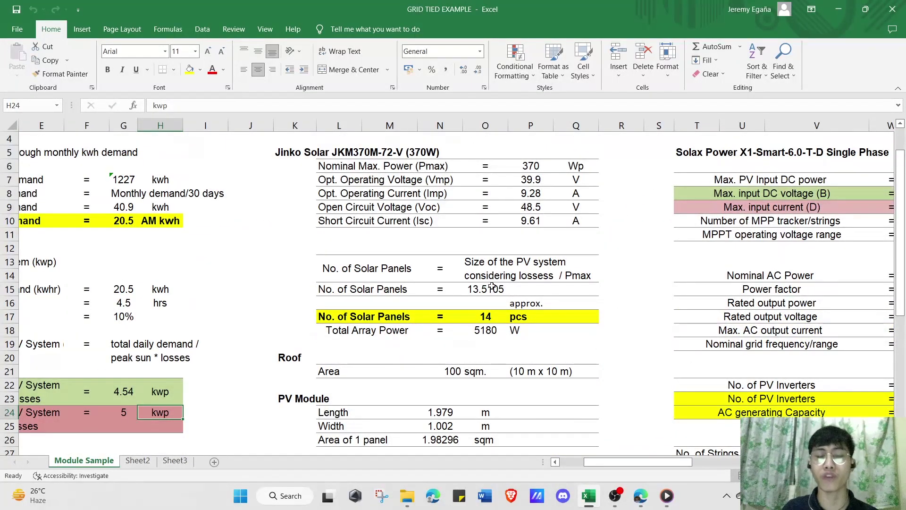
# - Inspect the formula for the unrounded number of solar panels and its referenced cells without changing it
pyautogui.doubleClick(477, 289)
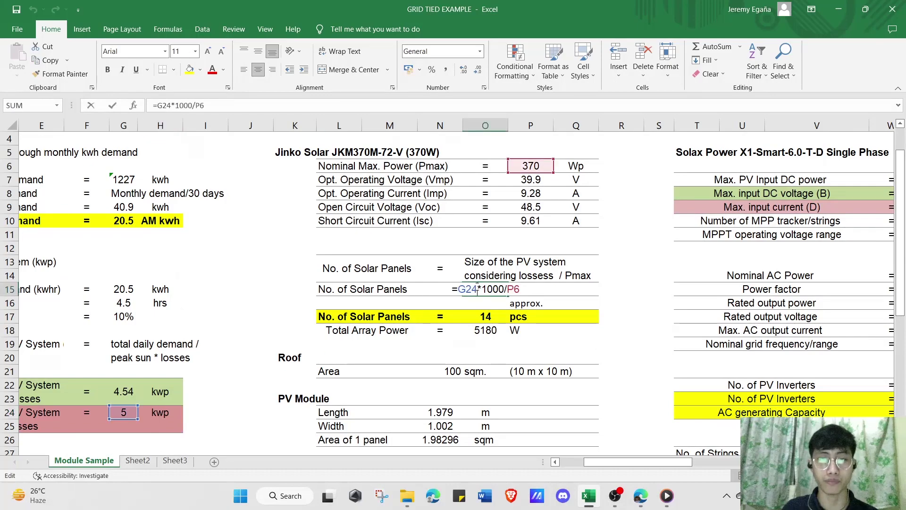
pyautogui.moveTo(606, 460)
pyautogui.mouseDown()
pyautogui.moveTo(594, 459)
pyautogui.moveTo(606, 460)
pyautogui.mouseUp()
pyautogui.press('Escape')
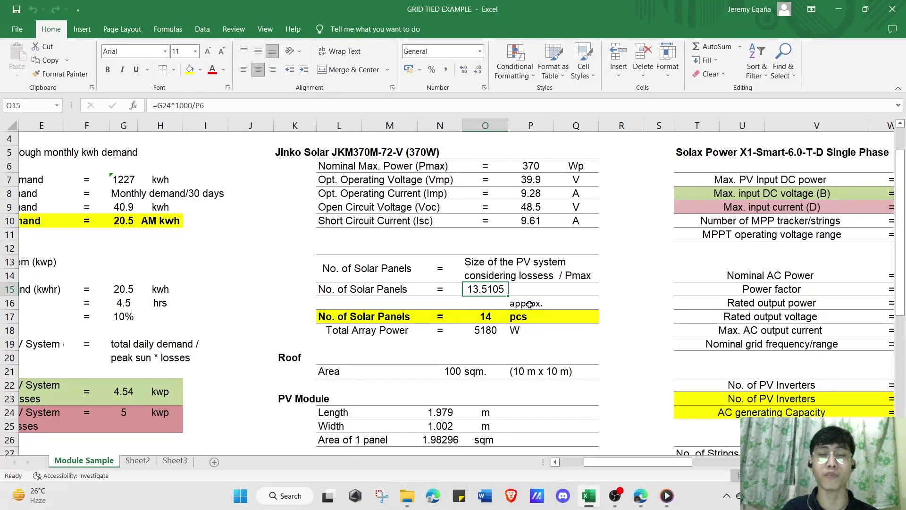
# - Inspect the Total Array Power formula and trace its references to the panel count and Pmax, leaving it as is
pyautogui.scroll(-1, 481, 306)
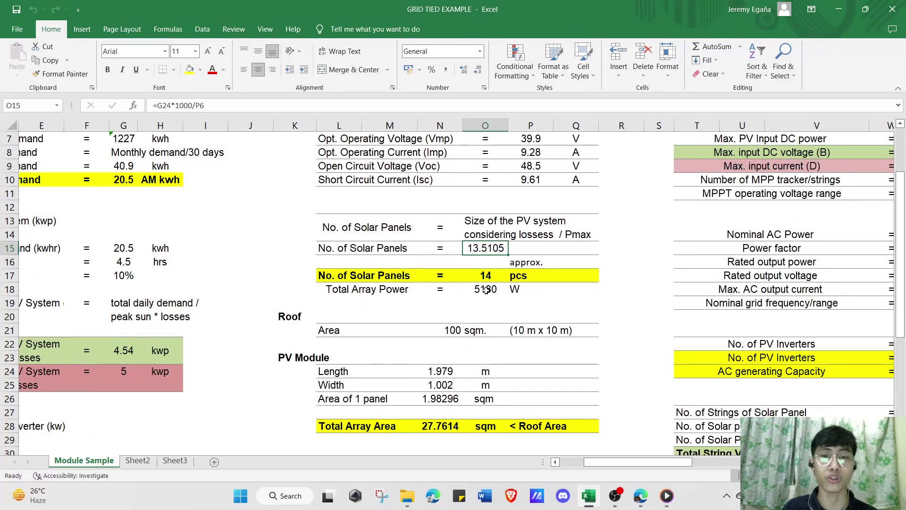
pyautogui.click(484, 291)
pyautogui.doubleClick(483, 290)
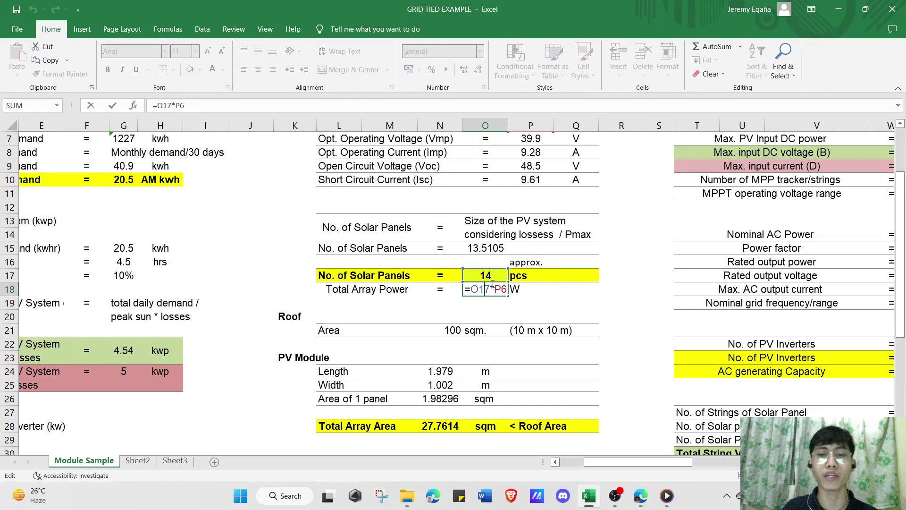
pyautogui.scroll(2, 492, 275)
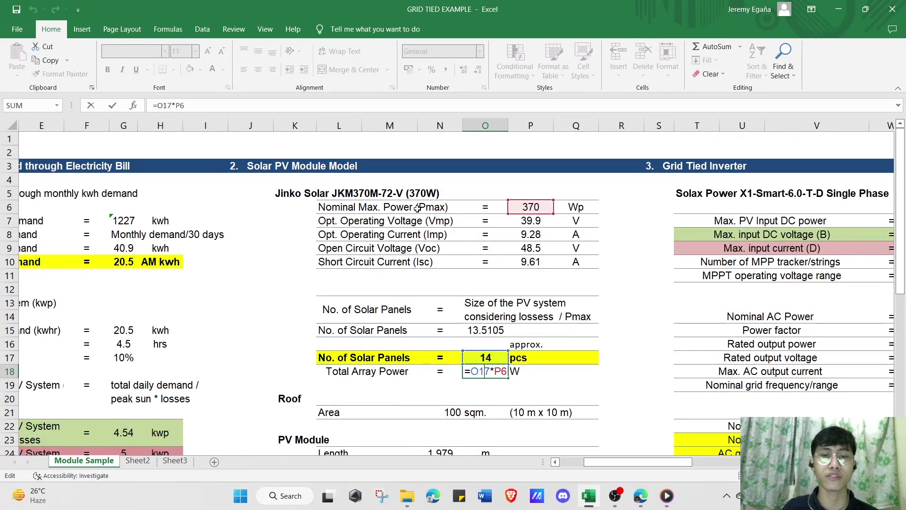
pyautogui.scroll(-1, 495, 253)
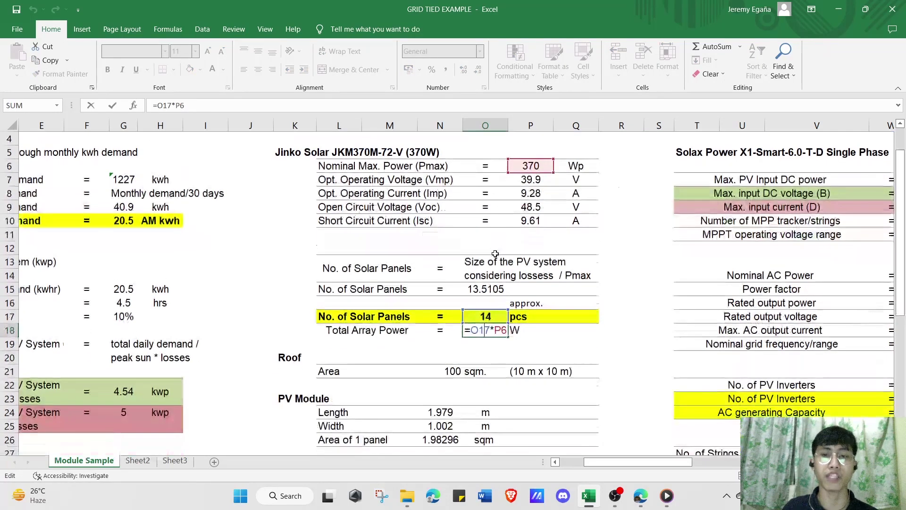
pyautogui.press('Escape')
pyautogui.scroll(-3, 495, 253)
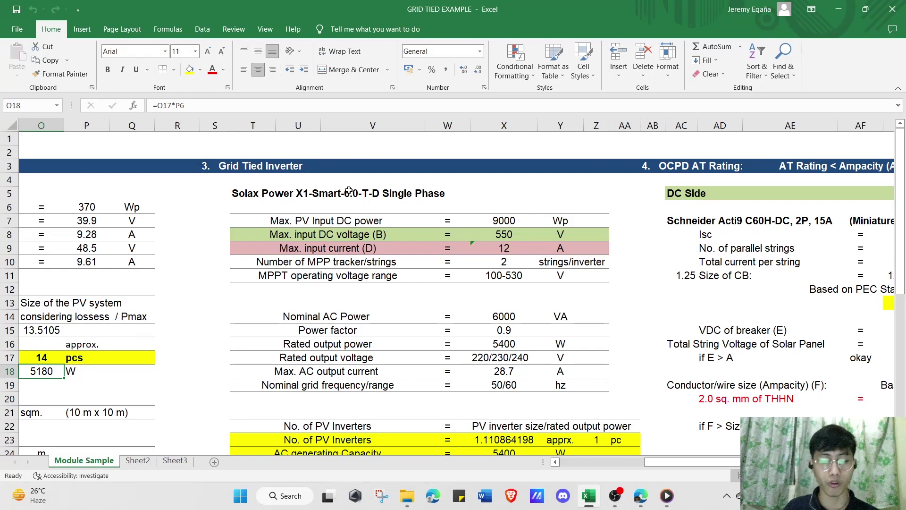
# - Check the selected Solax inverter model and switch to the browser to bring up the X1-Smart technical datasheet
pyautogui.click(255, 192)
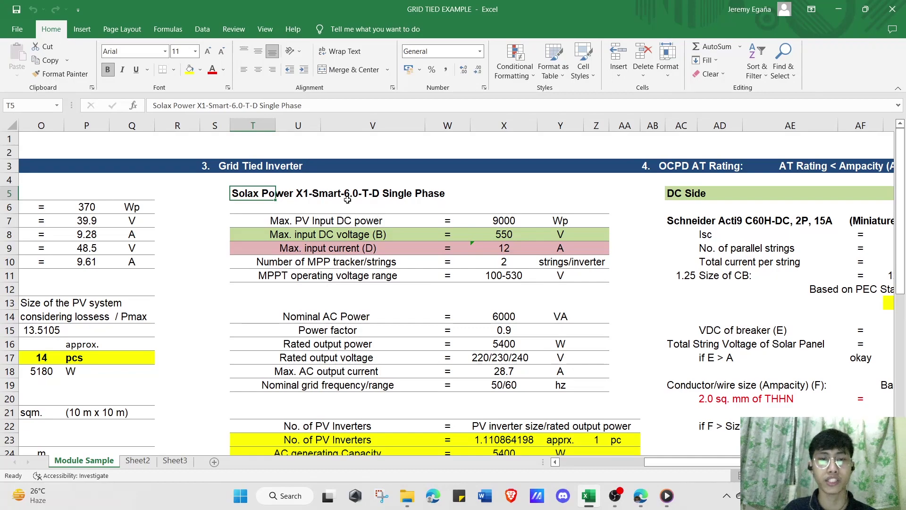
pyautogui.click(640, 495)
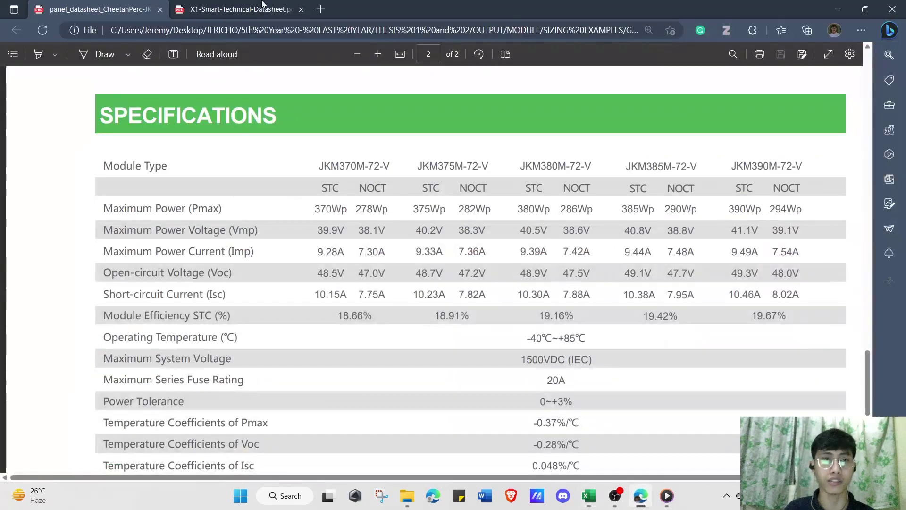
pyautogui.click(261, 13)
pyautogui.scroll(10, 348, 131)
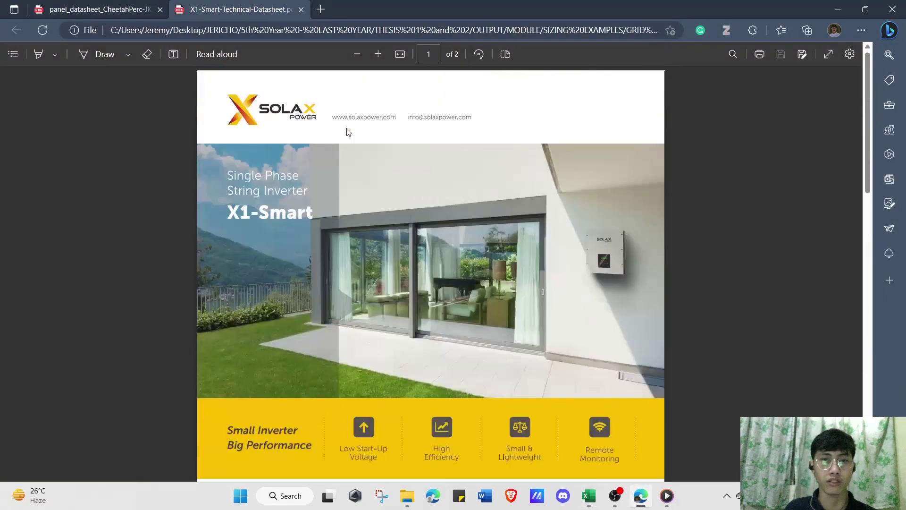
pyautogui.scroll(-3, 348, 131)
pyautogui.keyDown('ctrl'); pyautogui.scroll(1, 379, 141); pyautogui.keyUp('ctrl')
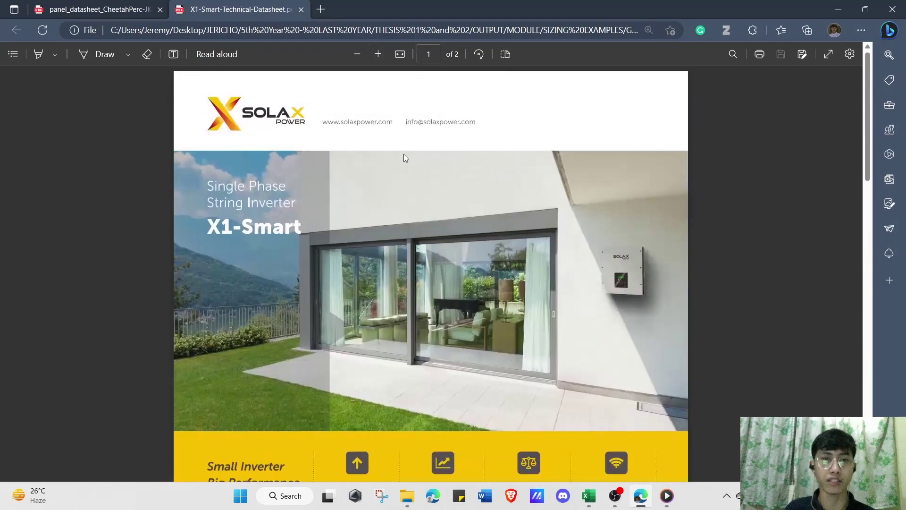
# - Find the X1-SMART (single phase) specification table in the datasheet and examine the X1-6.0 column
pyautogui.scroll(-15, 404, 158)
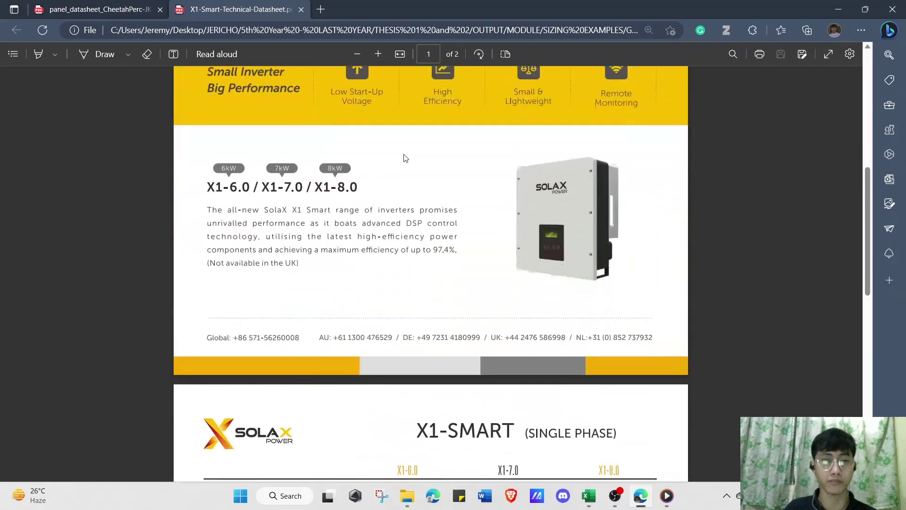
pyautogui.click(378, 54)
pyautogui.click(378, 54)
pyautogui.scroll(-2, 376, 192)
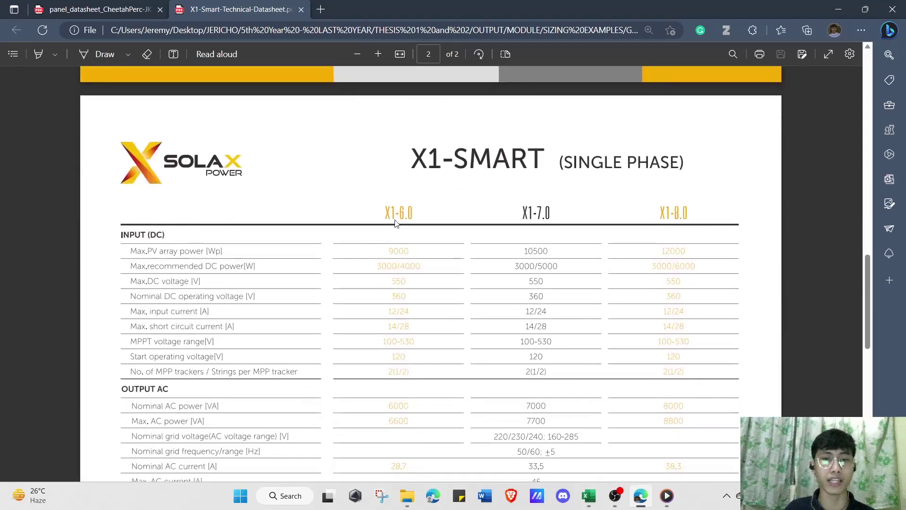
pyautogui.keyDown('ctrl'); pyautogui.scroll(-2, 408, 214); pyautogui.keyUp('ctrl')
# - Return to Excel and check the inverter's maximum PV input DC power, maximum input DC voltage and maximum input current
pyautogui.hotkey('alt', 'Tab')
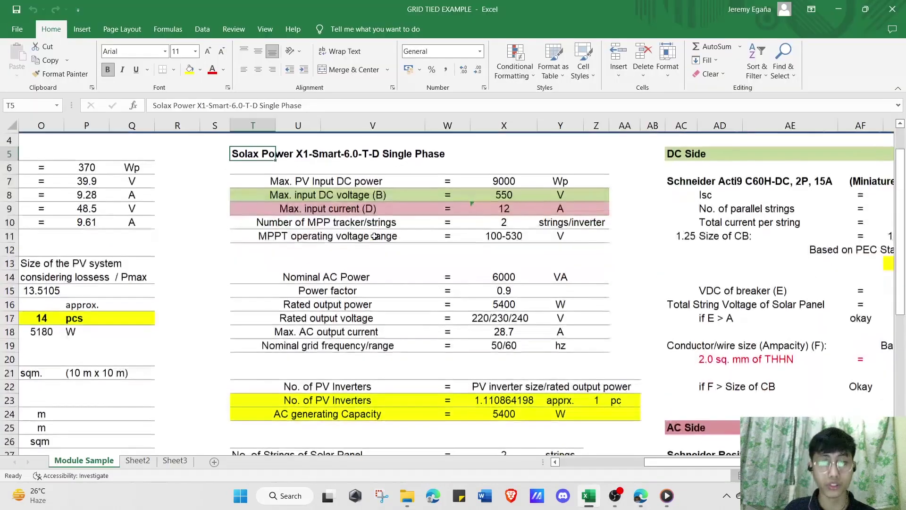
pyautogui.scroll(1, 473, 202)
pyautogui.click(311, 221)
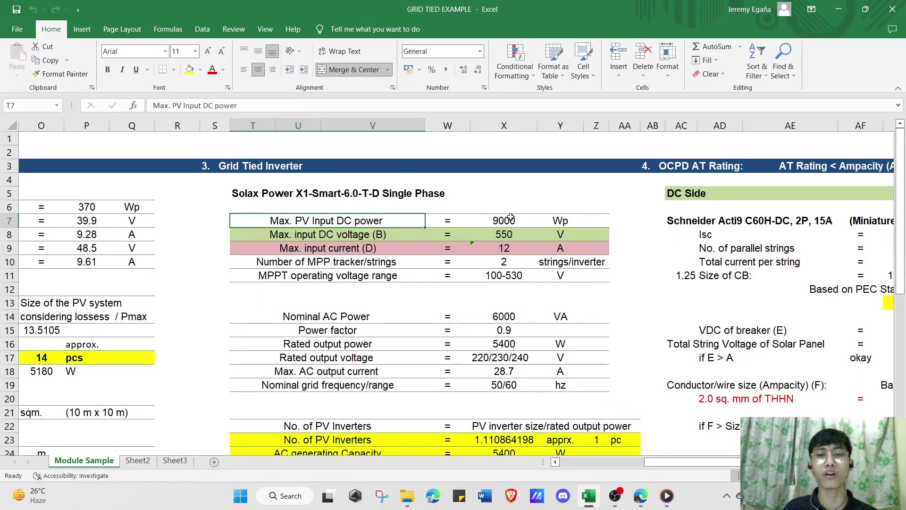
pyautogui.press('Down')
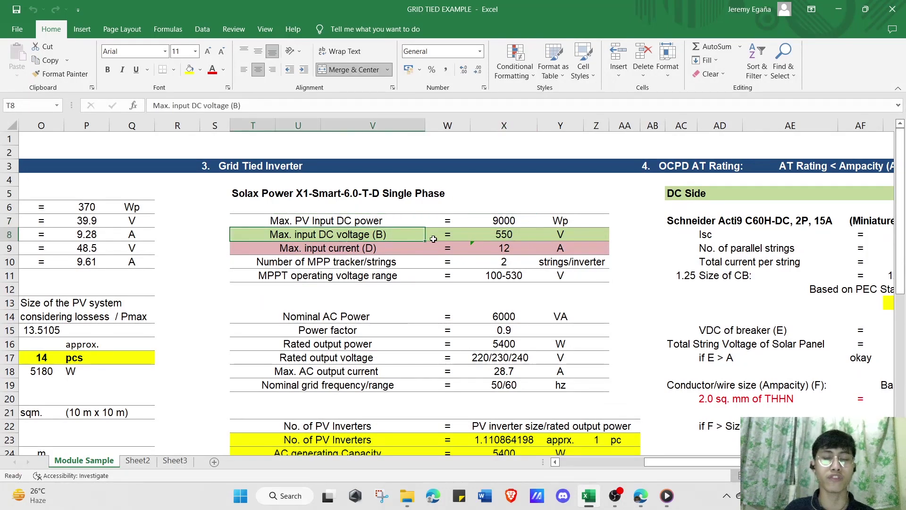
pyautogui.click(488, 235)
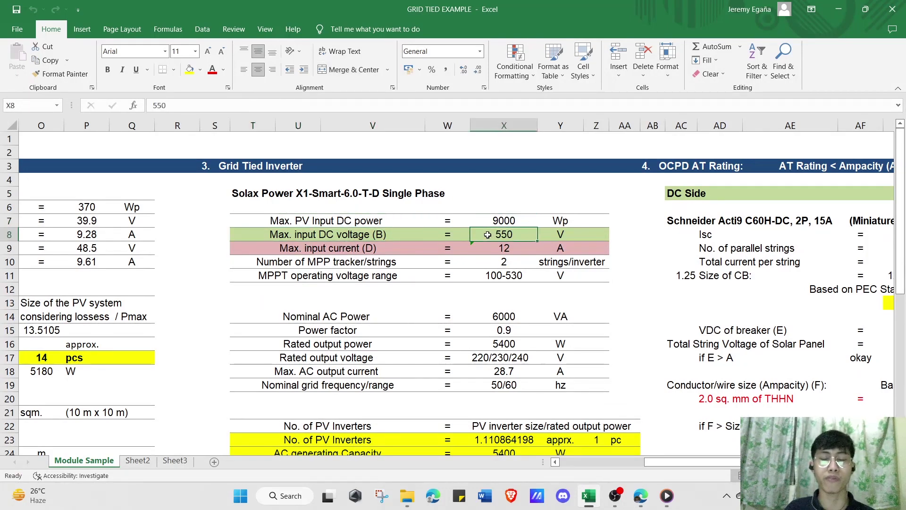
pyautogui.click(325, 251)
pyautogui.click(529, 252)
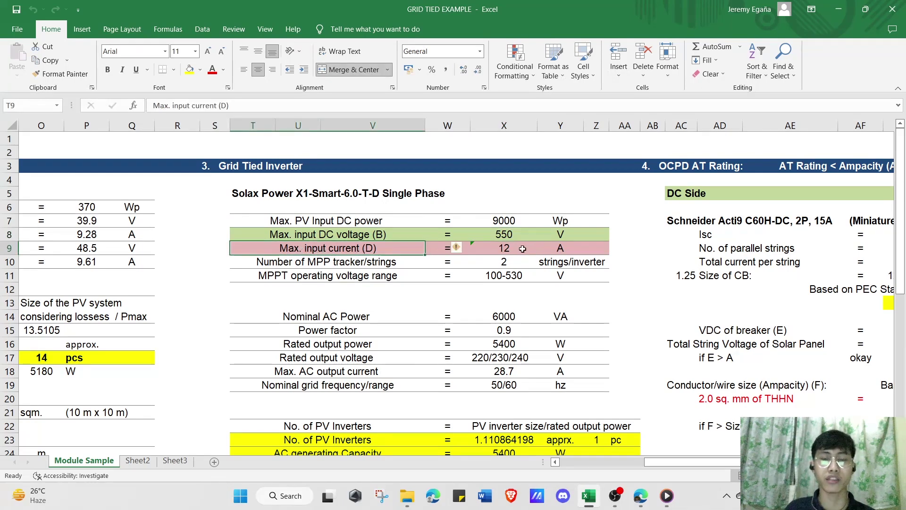
# - Check the inverter's number of MPP trackers/strings and its MPPT operating voltage range
pyautogui.click(302, 262)
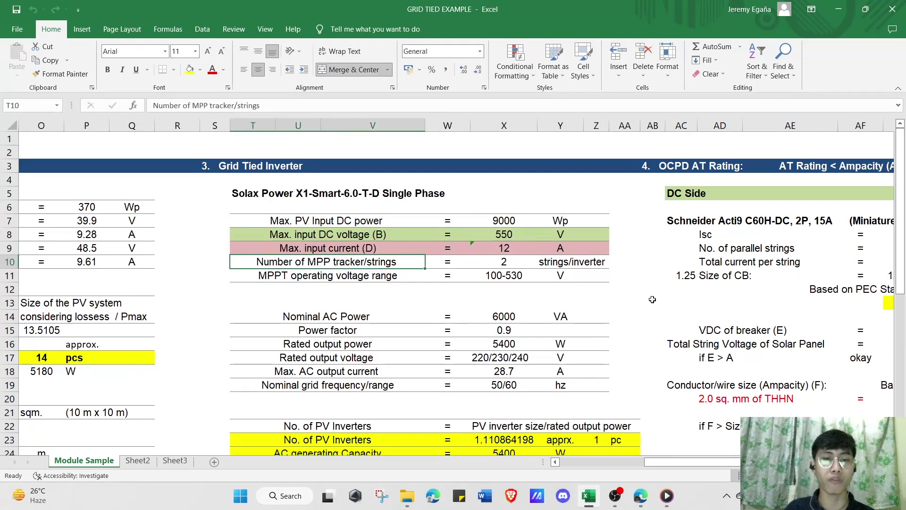
pyautogui.click(660, 239)
pyautogui.click(491, 265)
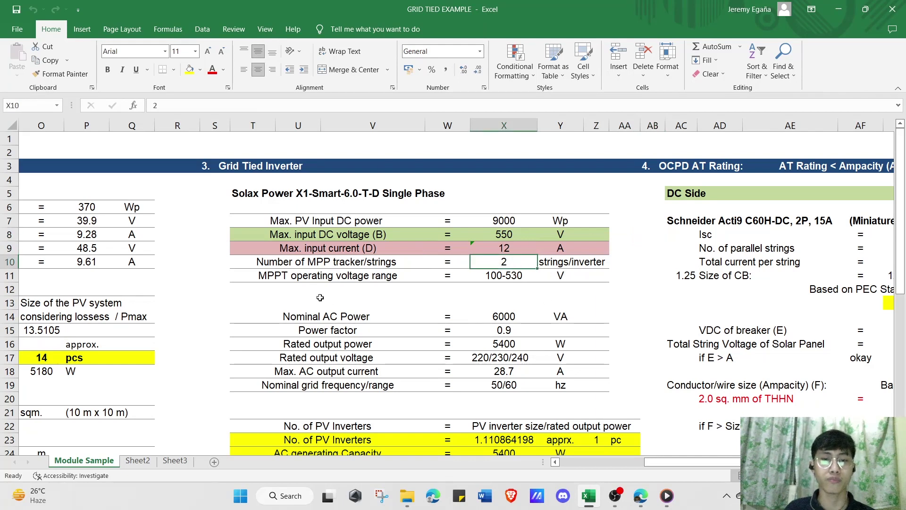
pyautogui.click(289, 277)
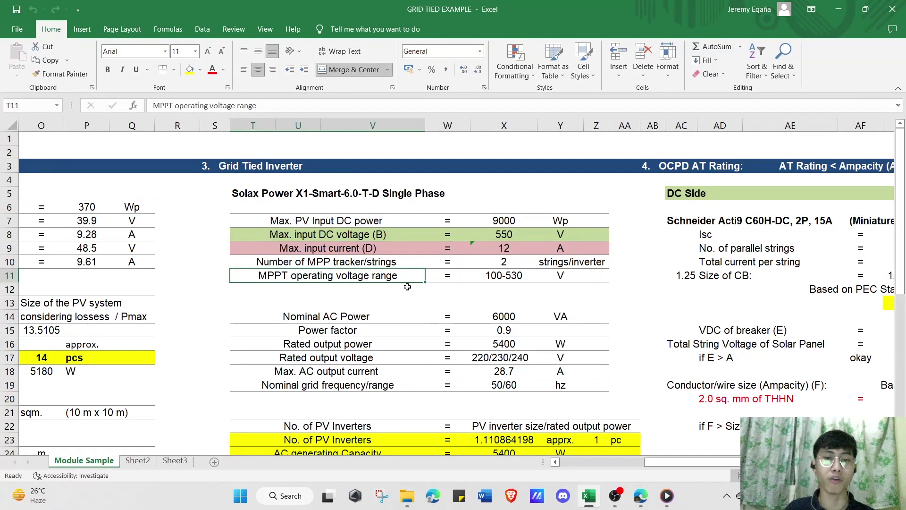
pyautogui.click(485, 278)
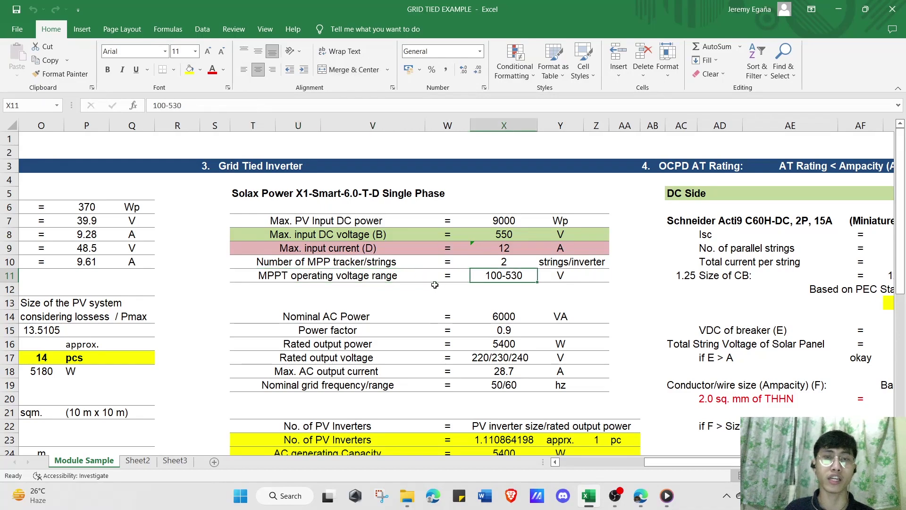
# - Check the inverter's nominal AC power and power factor in its output ratings
pyautogui.scroll(-1, 434, 285)
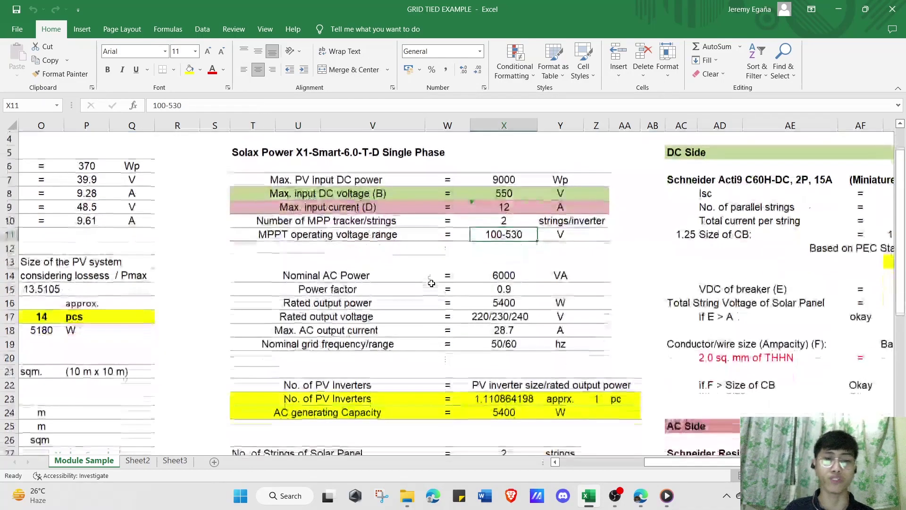
pyautogui.scroll(1, 431, 280)
pyautogui.scroll(-1, 426, 276)
pyautogui.click(353, 279)
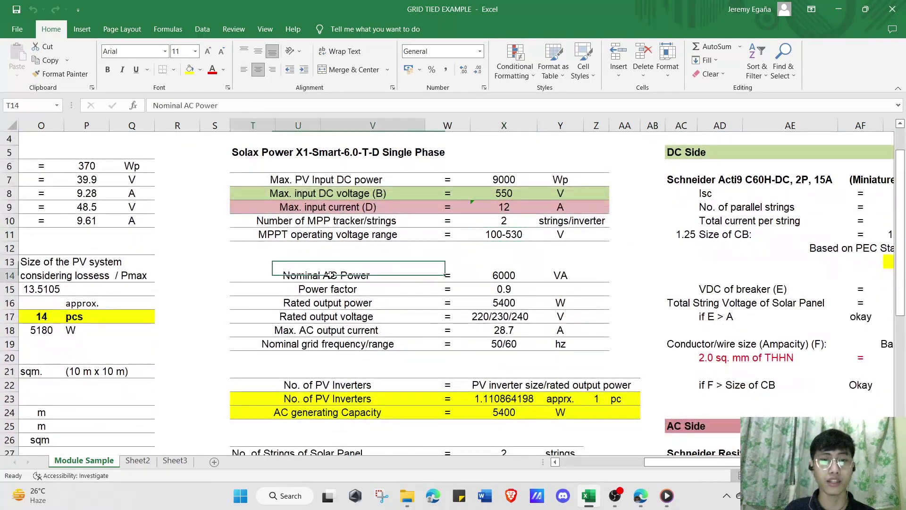
pyautogui.click(636, 251)
pyautogui.click(541, 276)
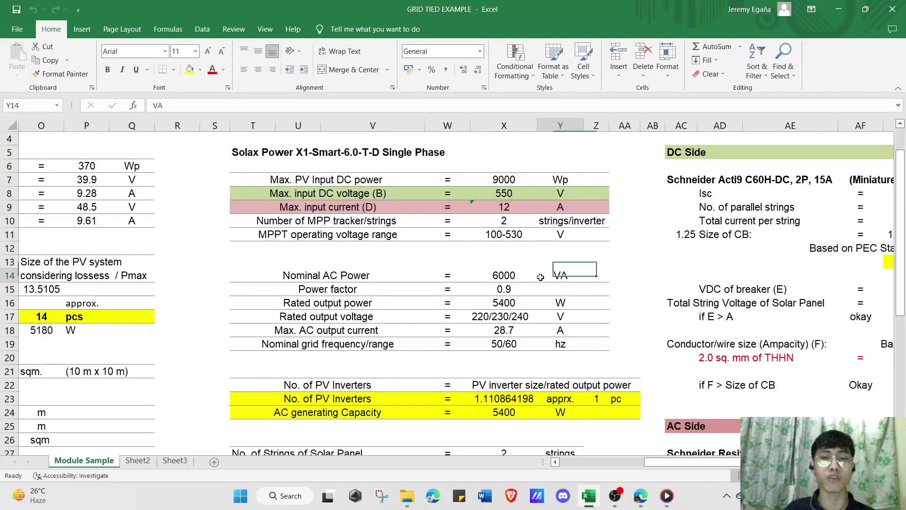
pyautogui.click(509, 276)
pyautogui.click(330, 289)
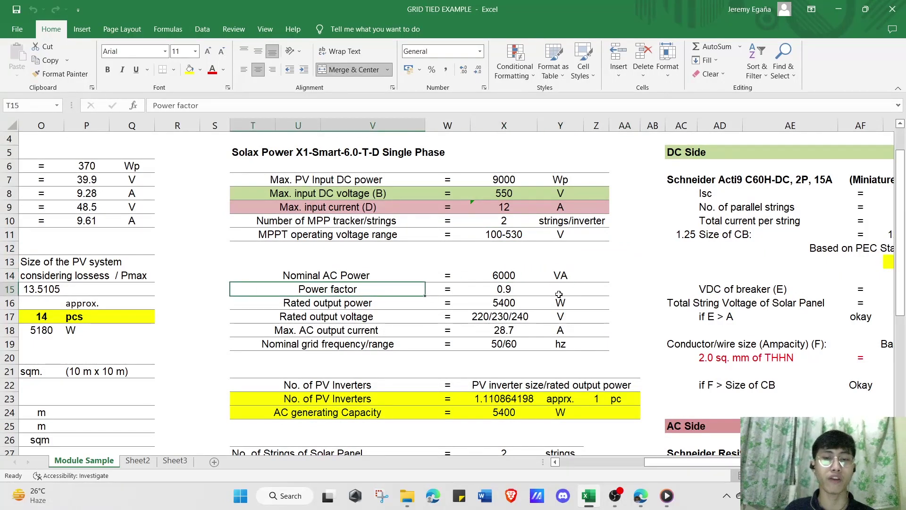
pyautogui.click(509, 293)
# - Inspect the inverter's Rated output power formula and its referenced cells without changing it
pyautogui.click(371, 303)
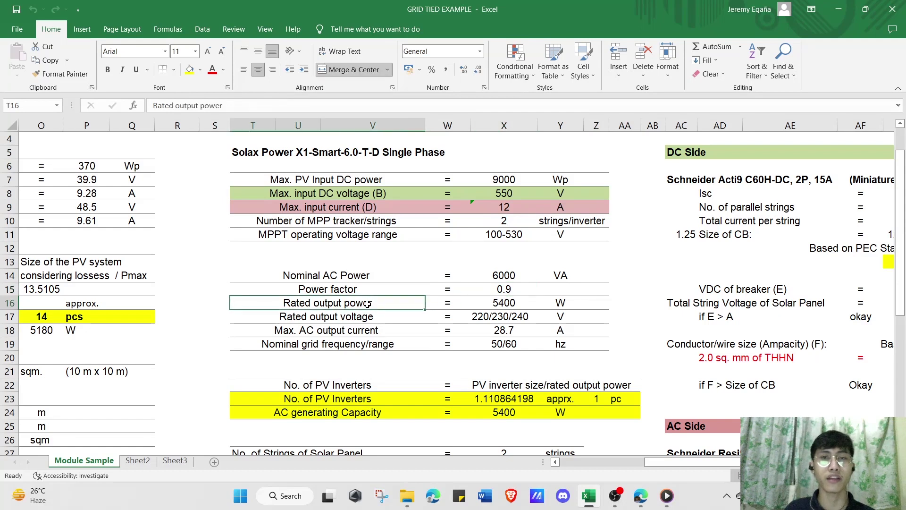
pyautogui.doubleClick(507, 303)
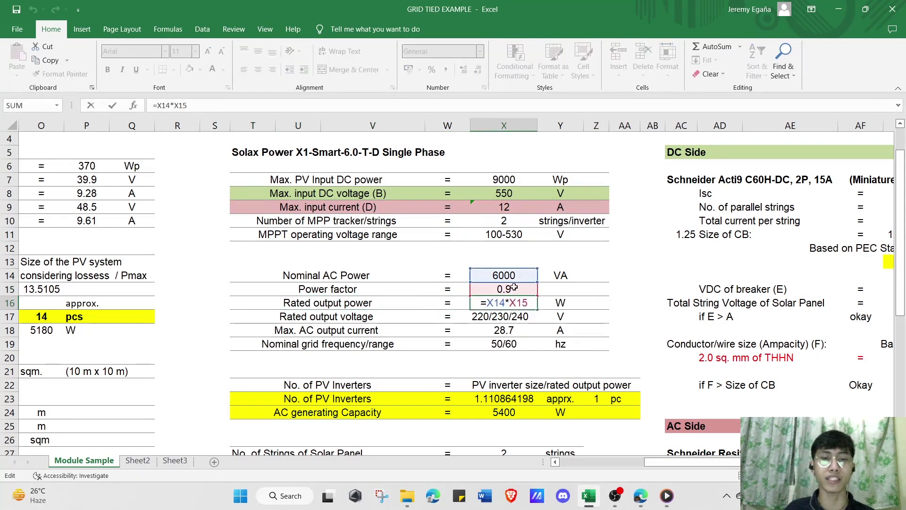
pyautogui.press('Escape')
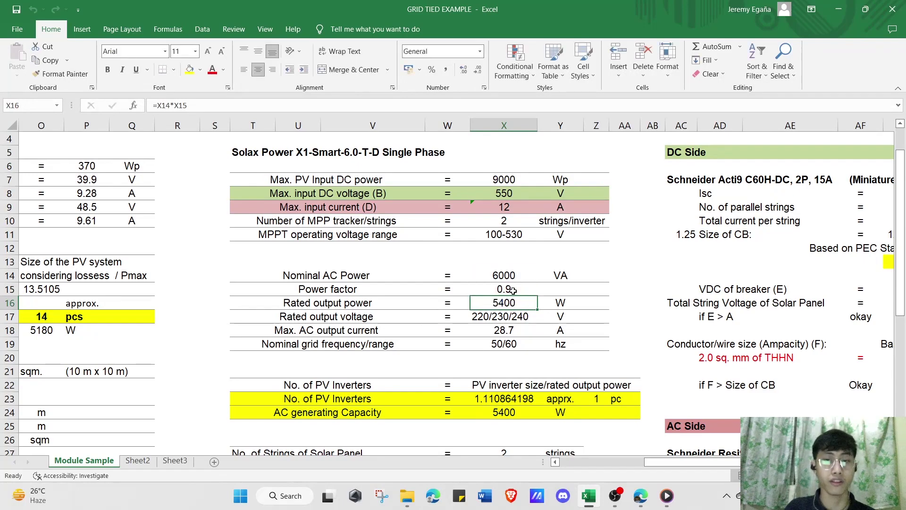
# - Check the inverter's rated output voltage, maximum AC output current and nominal grid frequency one by one
pyautogui.click(364, 320)
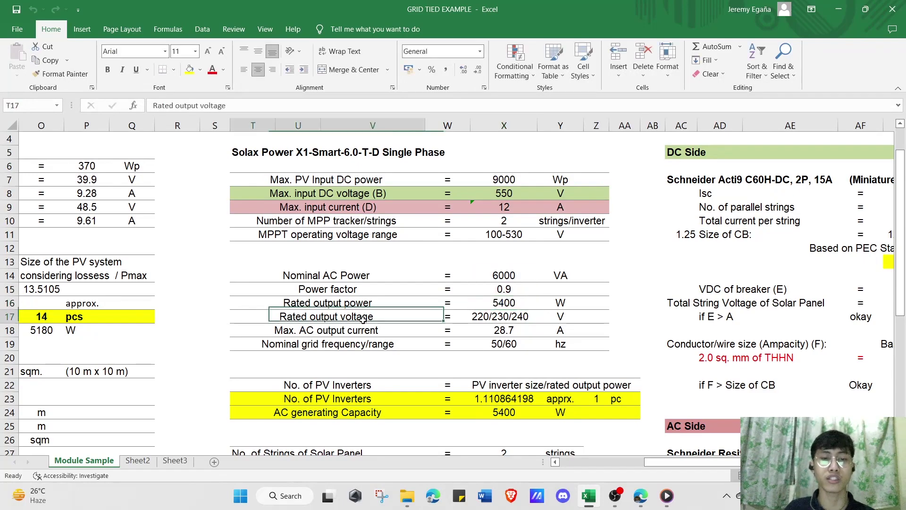
pyautogui.click(499, 321)
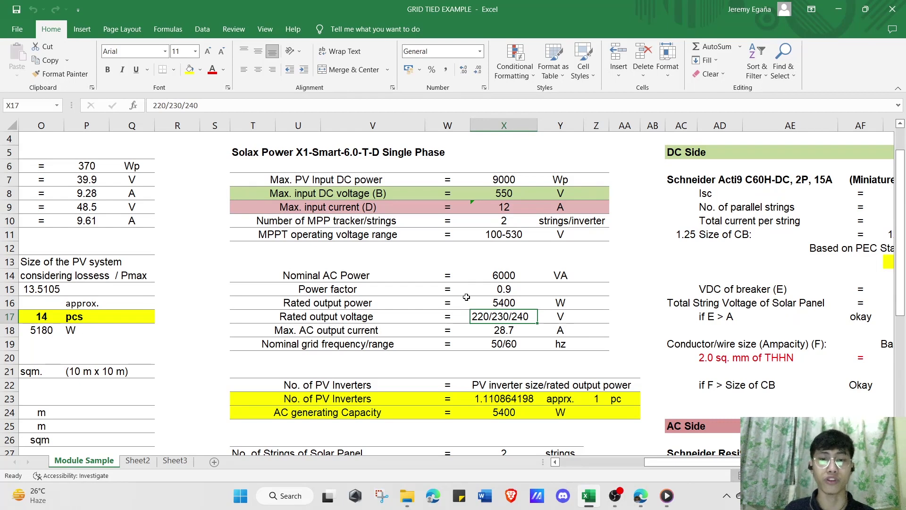
pyautogui.click(353, 329)
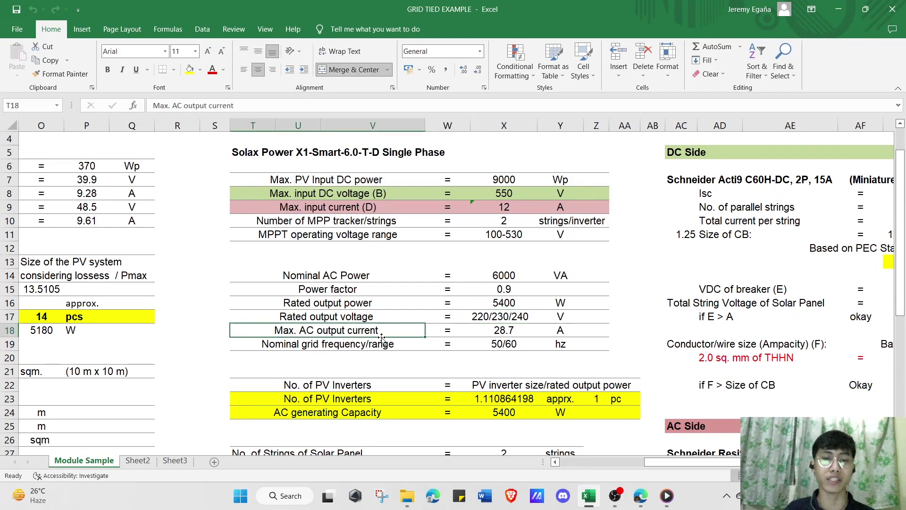
pyautogui.click(494, 326)
pyautogui.scroll(-1, 471, 326)
pyautogui.click(309, 311)
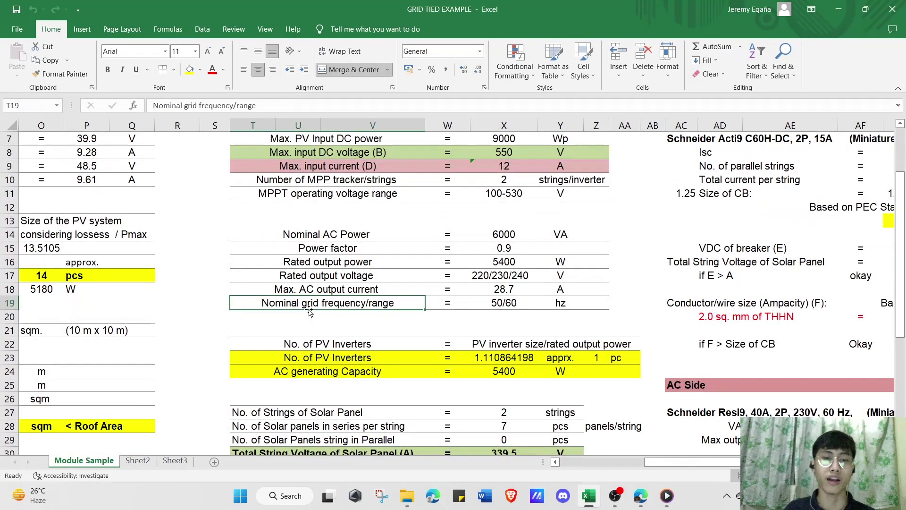
pyautogui.click(505, 306)
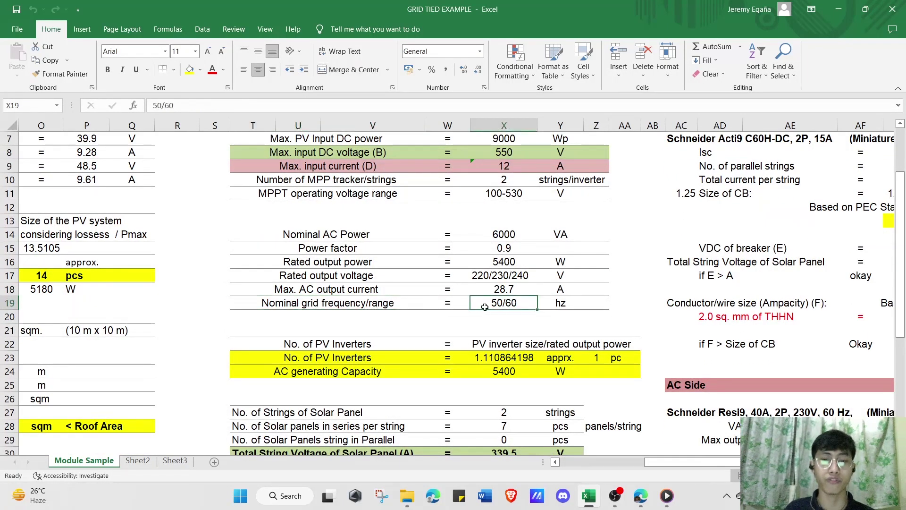
# - Review the definition of the number of PV inverters and locate the PV inverter size considering losses that it uses
pyautogui.scroll(1, 418, 336)
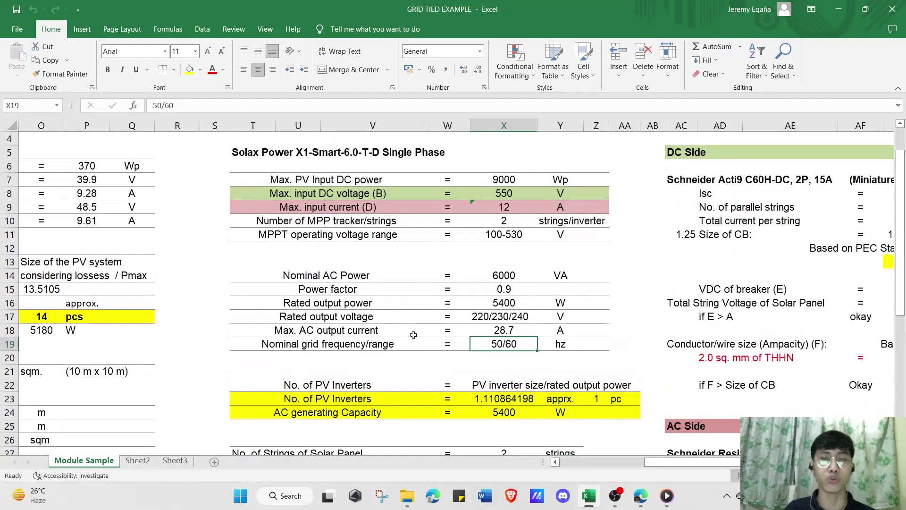
pyautogui.scroll(-1, 413, 334)
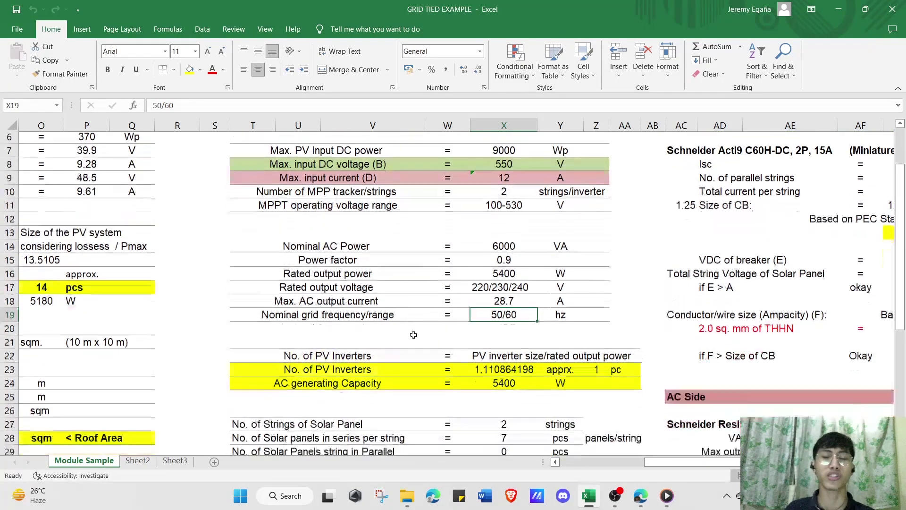
pyautogui.scroll(1, 443, 354)
pyautogui.click(498, 384)
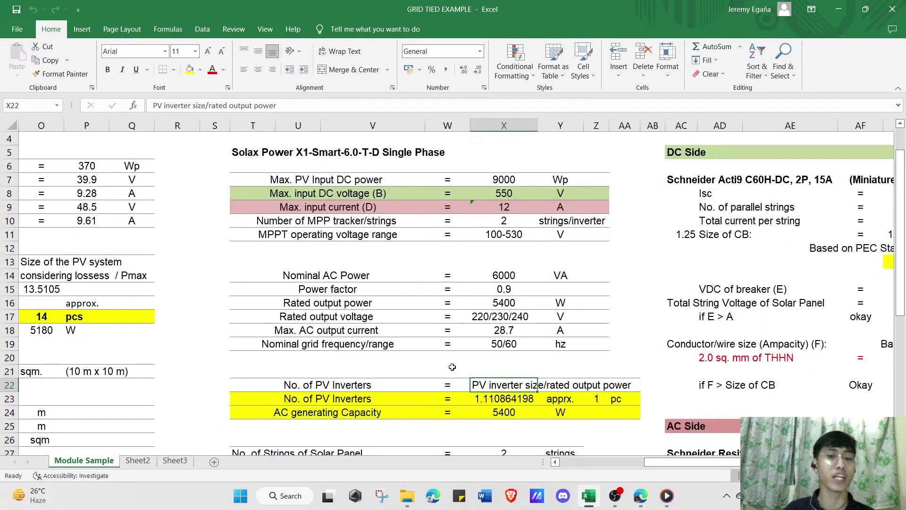
pyautogui.scroll(-1, 457, 360)
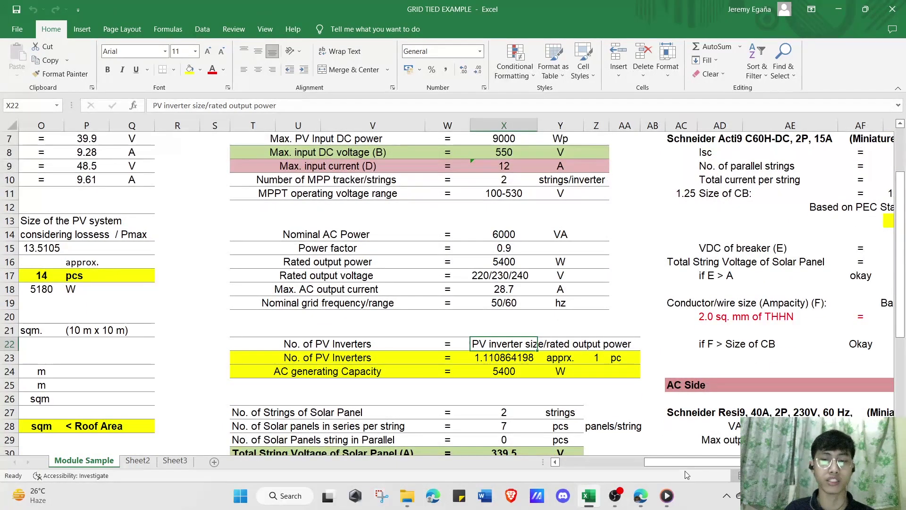
pyautogui.moveTo(685, 464); pyautogui.dragTo(582, 465)
pyautogui.scroll(-6, 334, 339)
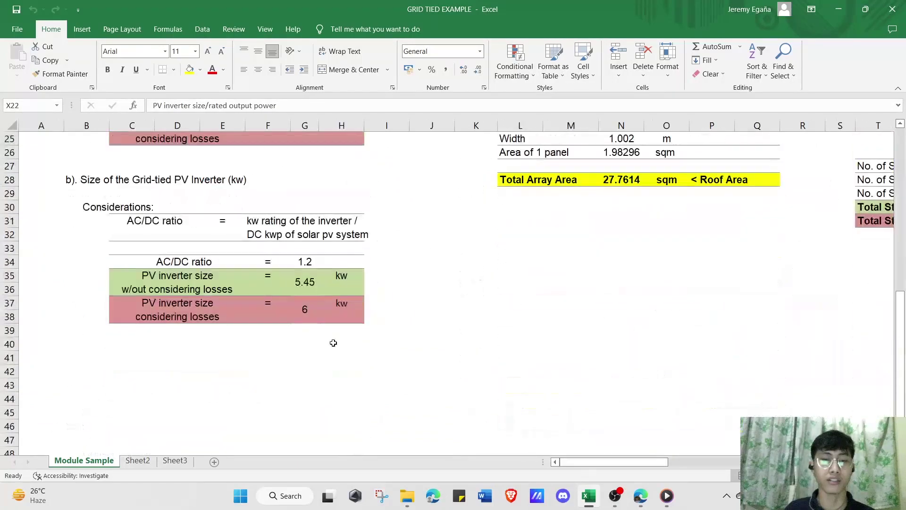
pyautogui.scroll(1, 322, 355)
pyautogui.click(322, 355)
# - Inspect the calculated No. of PV Inverters formula and trace the cells it references without changing it
pyautogui.moveTo(596, 462); pyautogui.dragTo(676, 465)
pyautogui.scroll(5, 664, 465)
pyautogui.scroll(1, 580, 377)
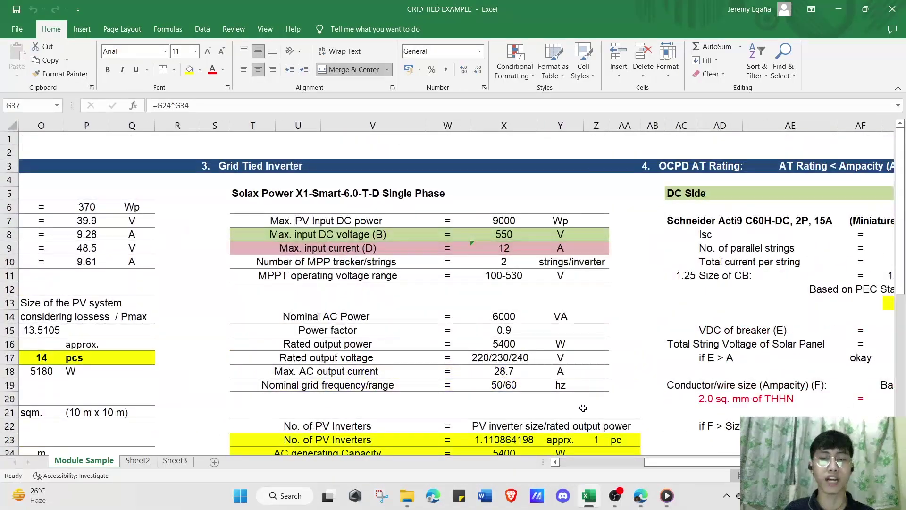
pyautogui.doubleClick(504, 402)
pyautogui.scroll(-5, 323, 365)
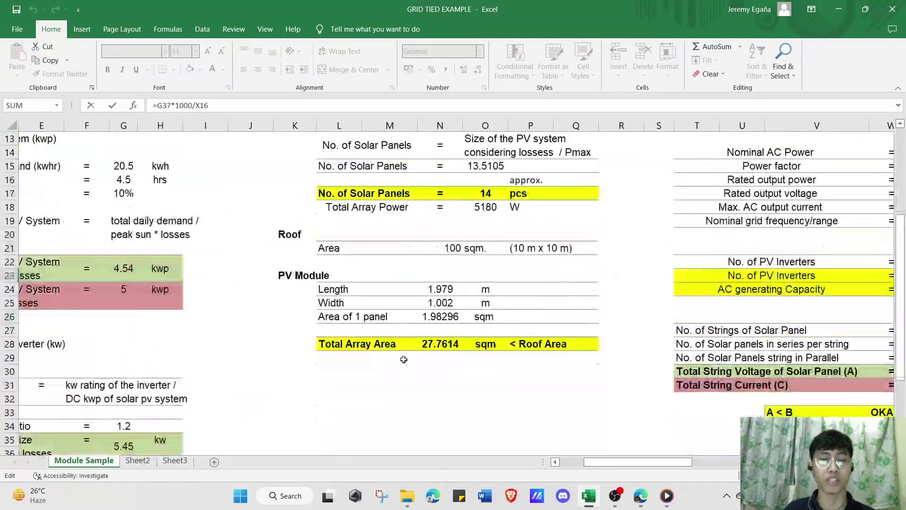
pyautogui.scroll(3, 324, 364)
pyautogui.moveTo(625, 462); pyautogui.dragTo(680, 463)
pyautogui.scroll(1, 451, 332)
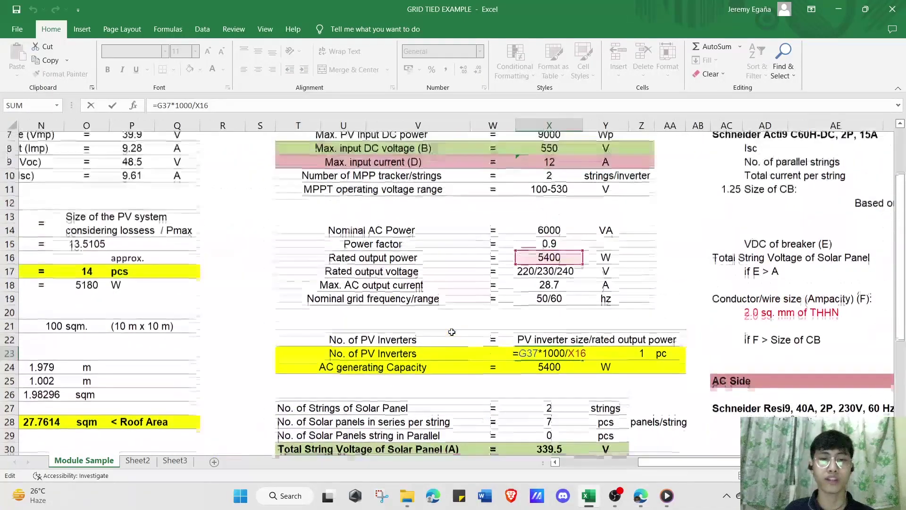
pyautogui.scroll(1, 471, 314)
pyautogui.scroll(-1, 471, 313)
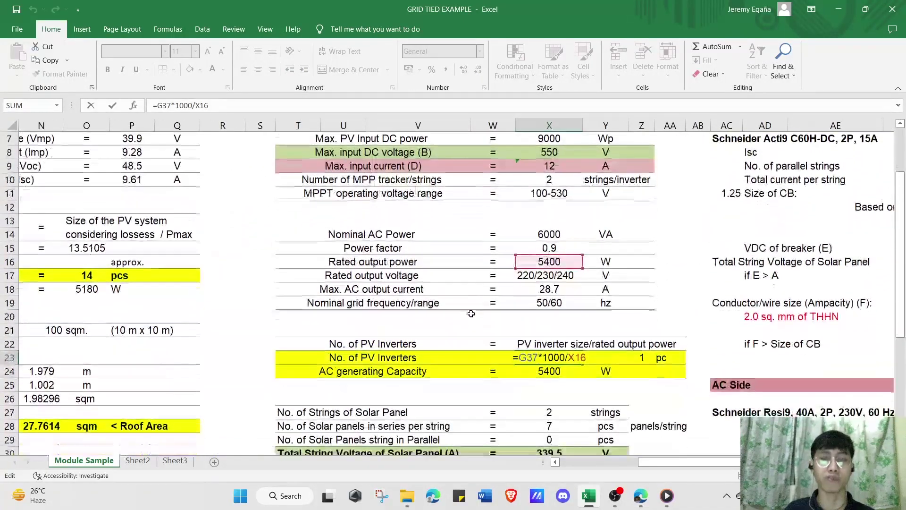
pyautogui.hotkey('ctrl', 'Return')
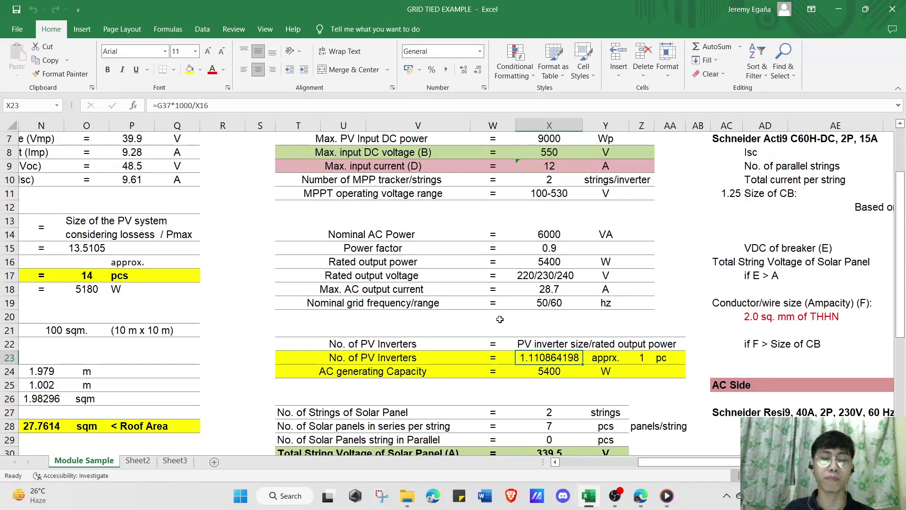
# - Check the formula behind the inverter's AC generating Capacity
pyautogui.scroll(-1, 505, 352)
pyautogui.scroll(1, 512, 377)
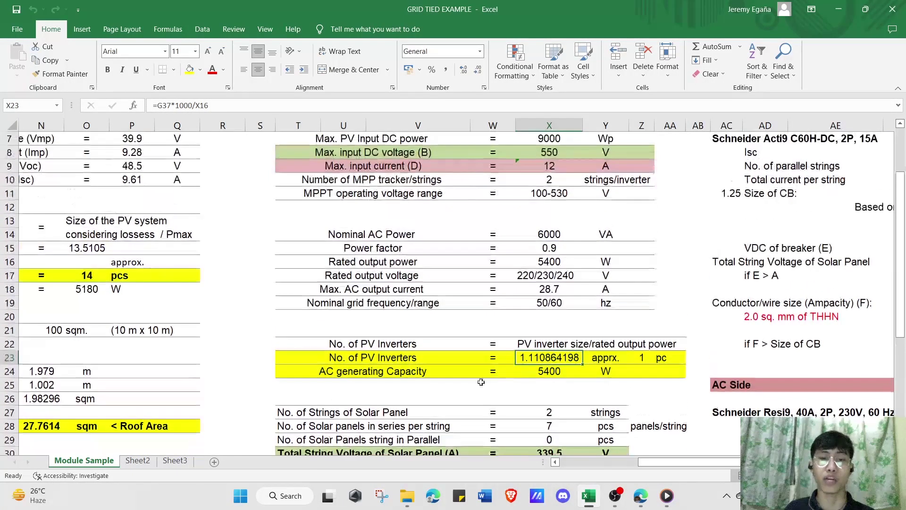
pyautogui.click(541, 375)
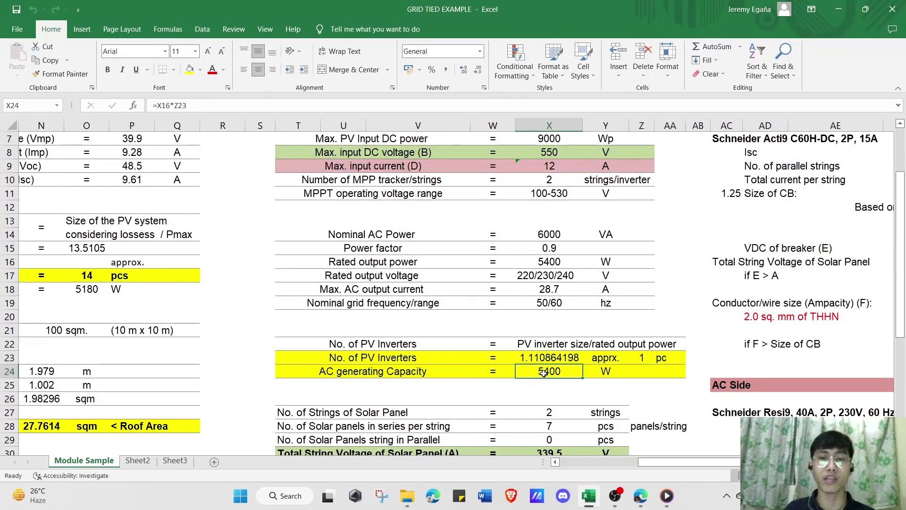
# - Review the No. of Strings of Solar Panel formula against the inverter's number of MPP trackers/strings
pyautogui.scroll(-2, 519, 292)
pyautogui.click(298, 248)
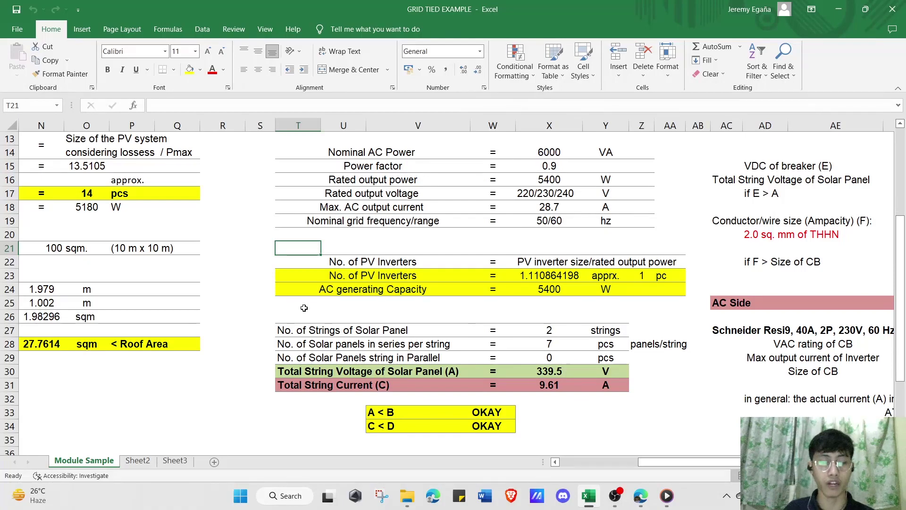
pyautogui.scroll(1, 311, 329)
pyautogui.scroll(-1, 372, 355)
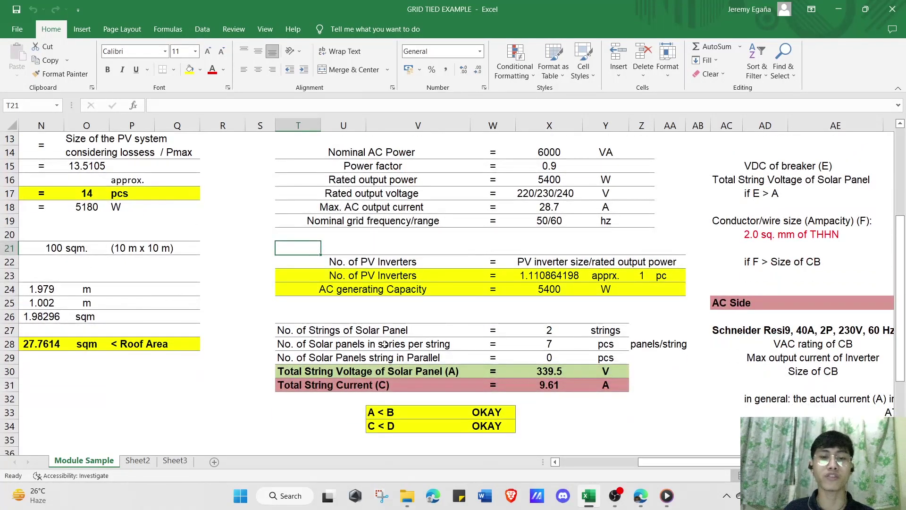
pyautogui.click(542, 330)
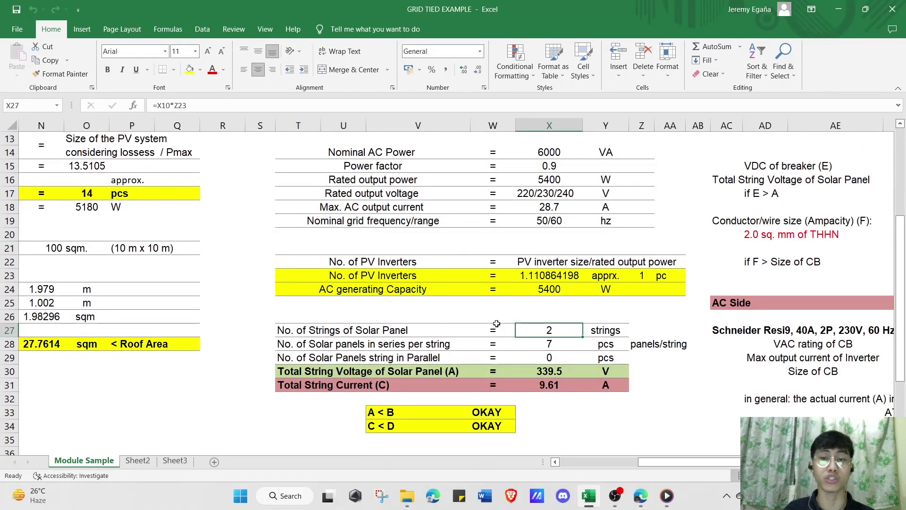
pyautogui.scroll(1, 549, 384)
# - Inspect the formula for the number of solar panels in series per string and its referenced cells, leaving it unchanged
pyautogui.click(549, 384)
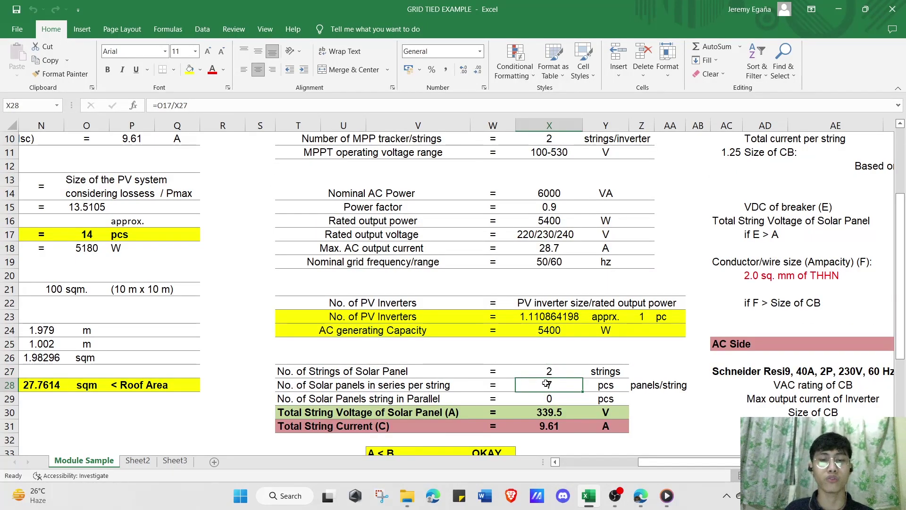
pyautogui.doubleClick(547, 383)
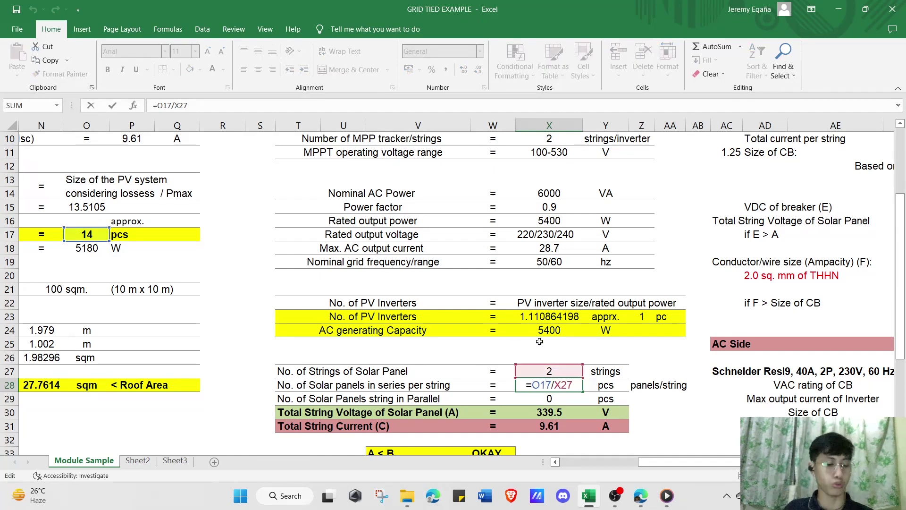
pyautogui.press('Escape')
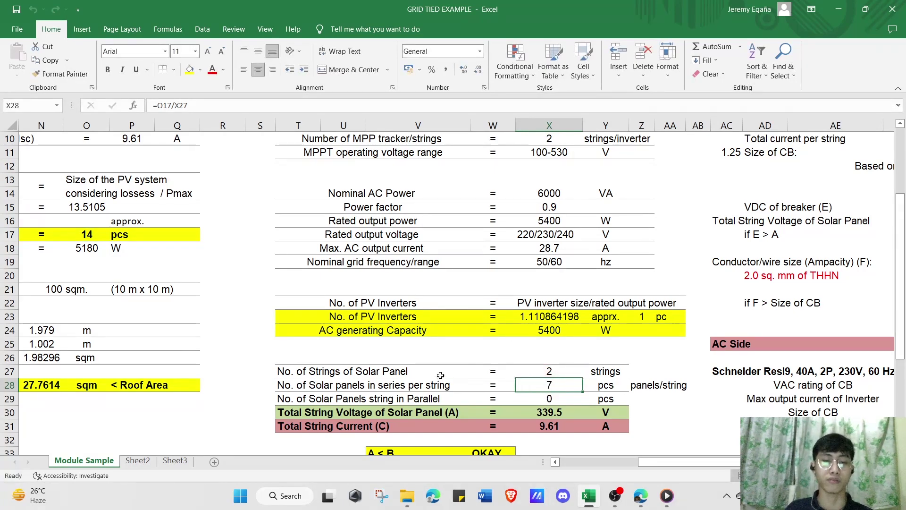
pyautogui.click(345, 345)
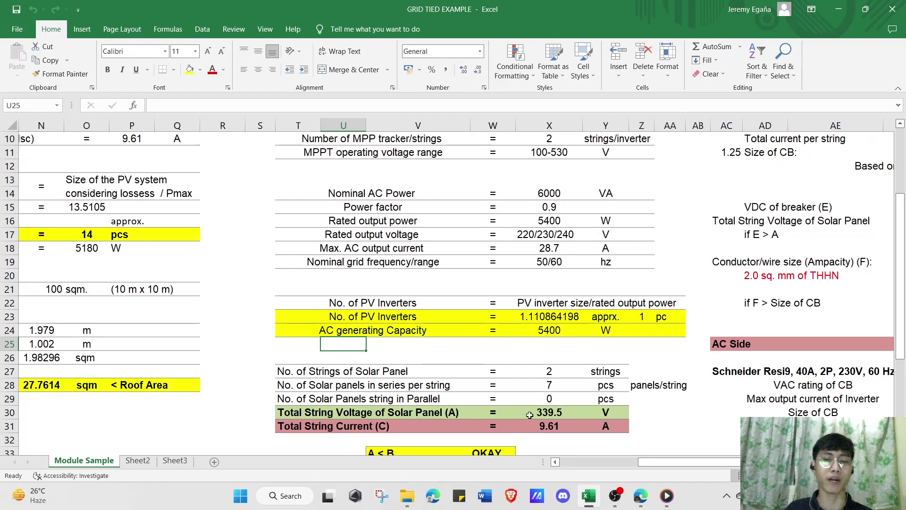
# - Check the number of solar panel strings in parallel
pyautogui.click(559, 398)
pyautogui.scroll(-1, 559, 398)
pyautogui.scroll(1, 472, 406)
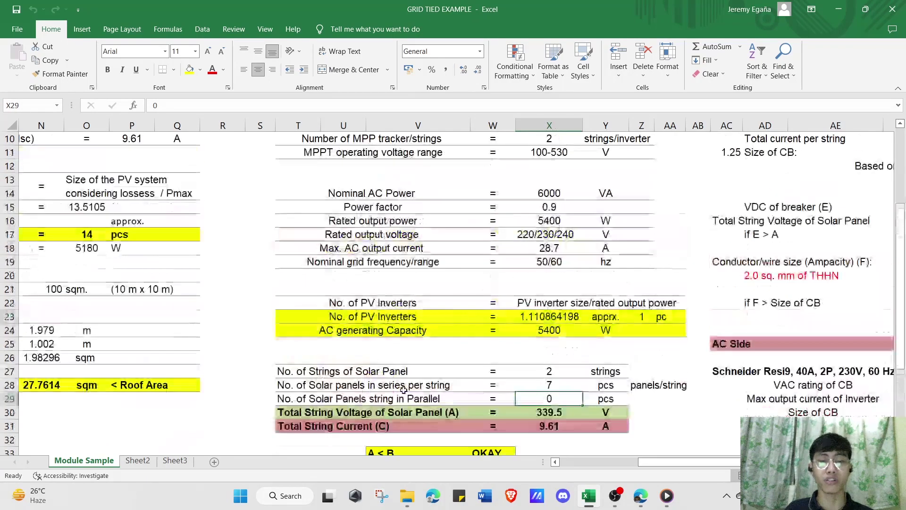
# - Inspect the Total String Voltage of Solar Panel formula and trace its open circuit voltage and series panel references without changing it
pyautogui.click(334, 412)
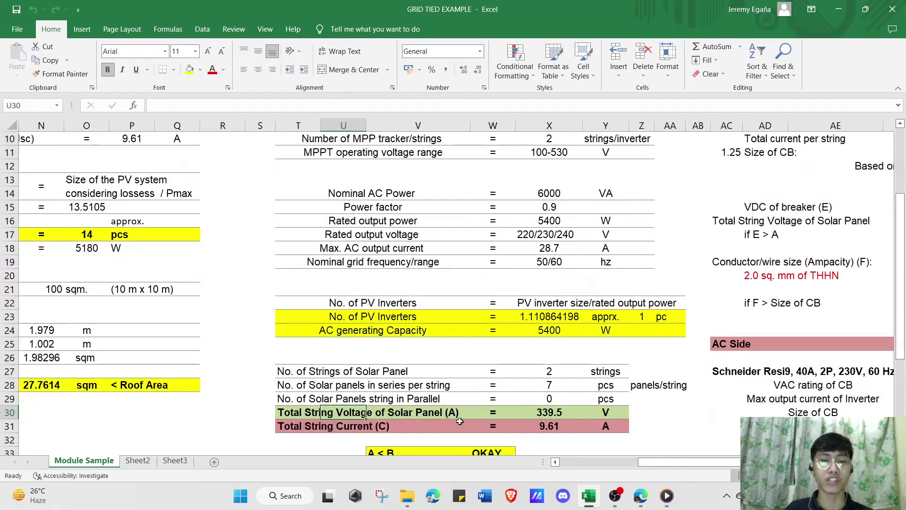
pyautogui.doubleClick(559, 412)
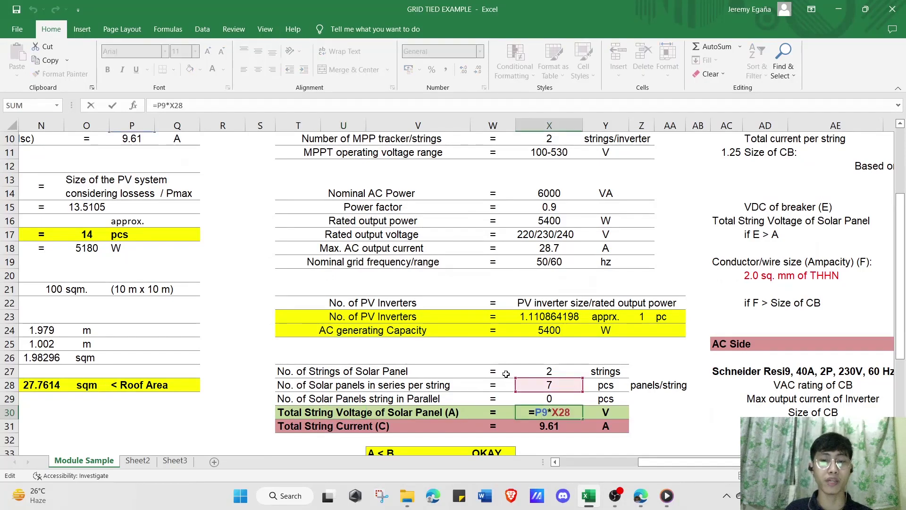
pyautogui.scroll(1, 492, 367)
pyautogui.hscroll(-2, 493, 366)
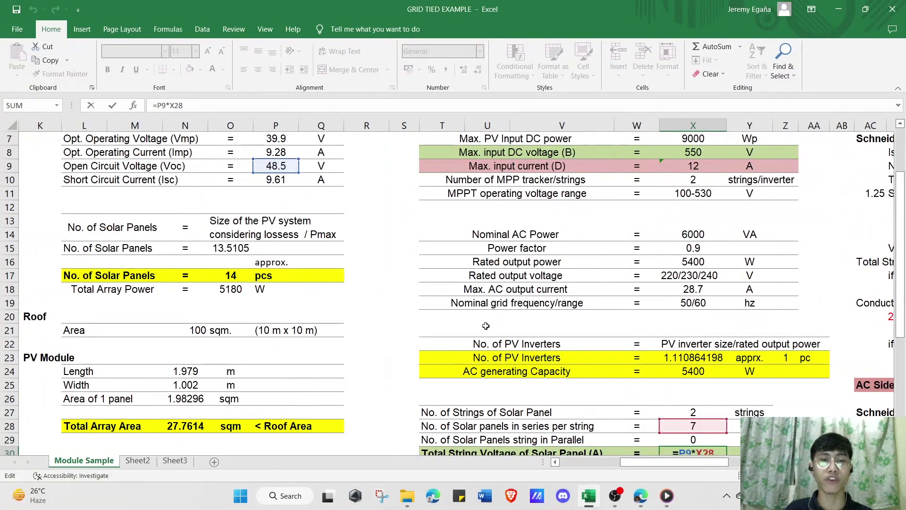
pyautogui.moveTo(660, 466); pyautogui.dragTo(673, 466)
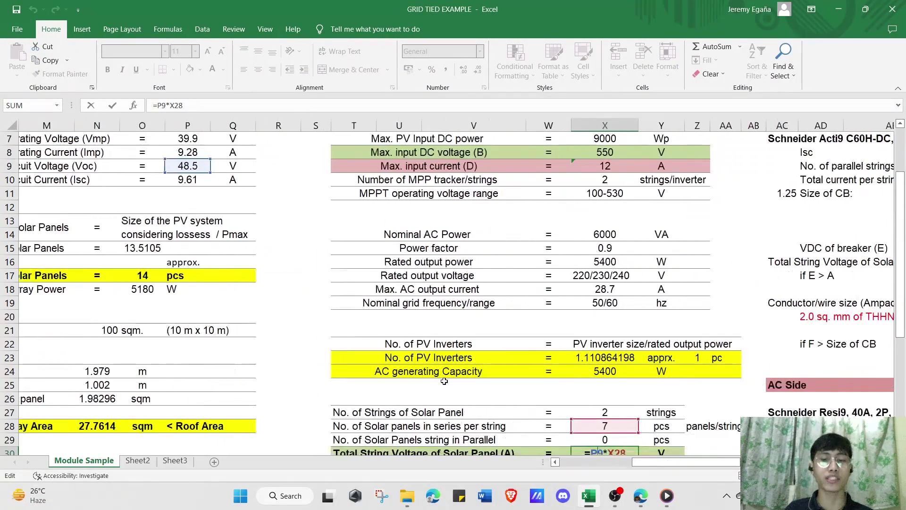
pyautogui.scroll(-1, 501, 385)
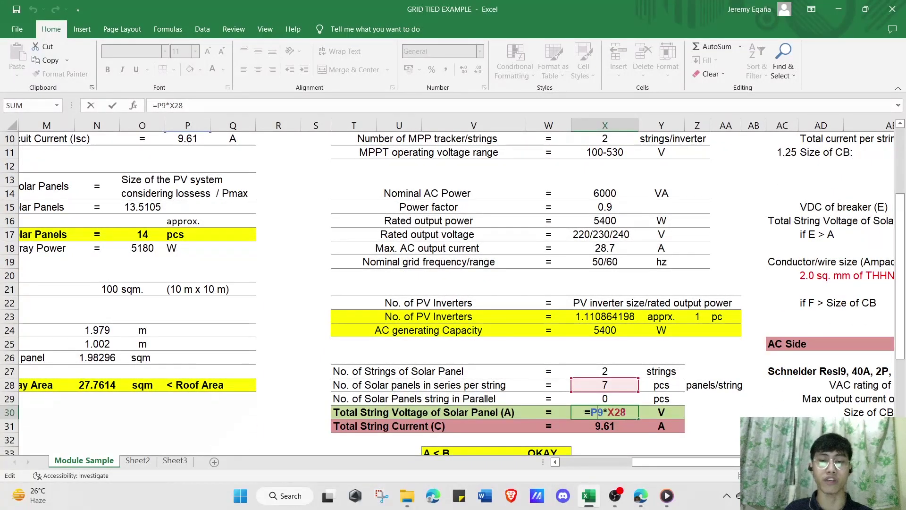
pyautogui.scroll(1, 345, 297)
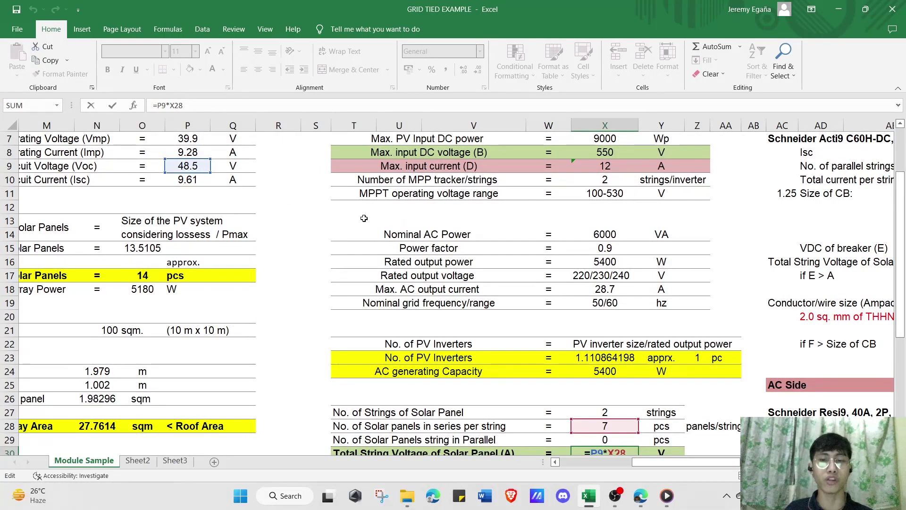
pyautogui.scroll(-1, 604, 330)
pyautogui.hotkey('ctrl', 'Return')
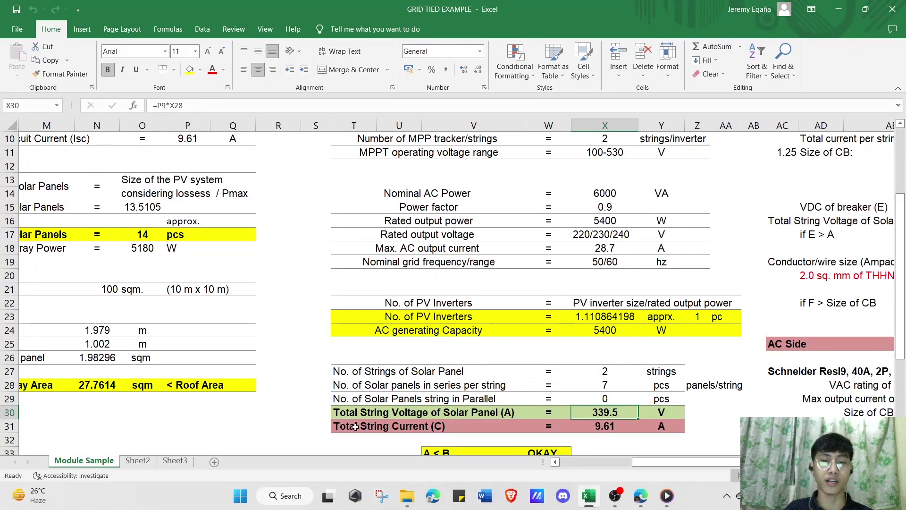
# - Check which cell the Total String Current (C) value is taken from
pyautogui.click(594, 427)
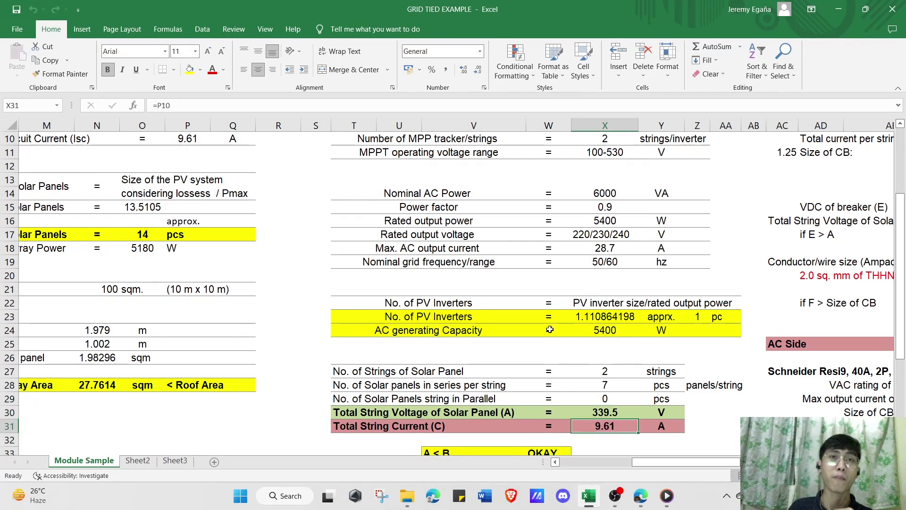
pyautogui.scroll(-3, 549, 328)
pyautogui.scroll(2, 521, 359)
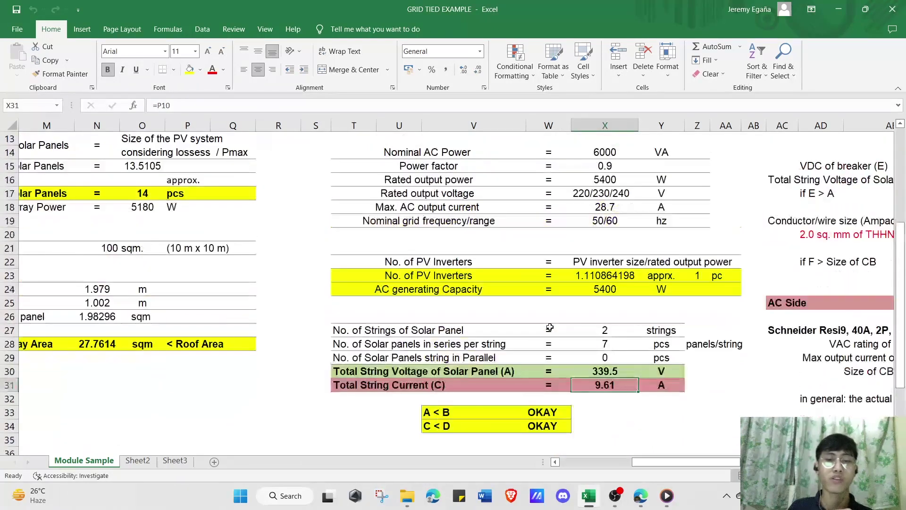
# - Review the A < B condition by comparing the total string voltage with the inverter's maximum input DC voltage
pyautogui.click(437, 410)
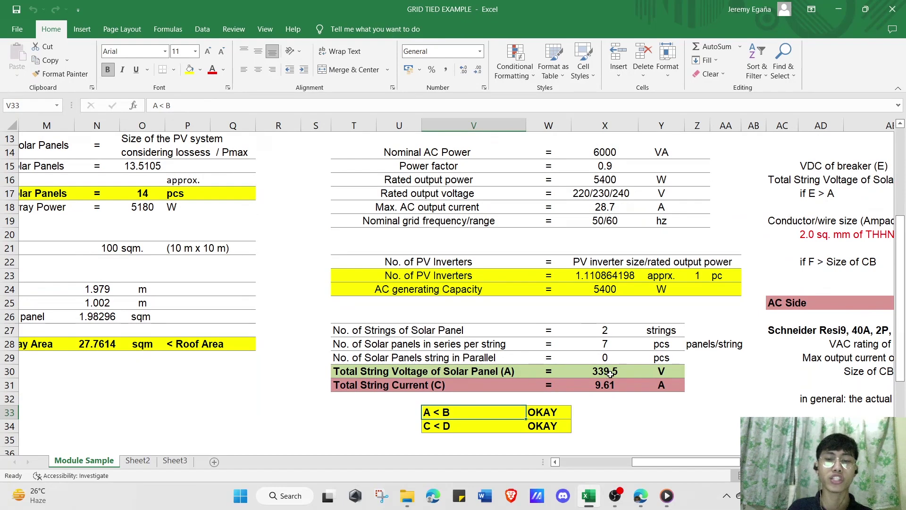
pyautogui.scroll(3, 475, 385)
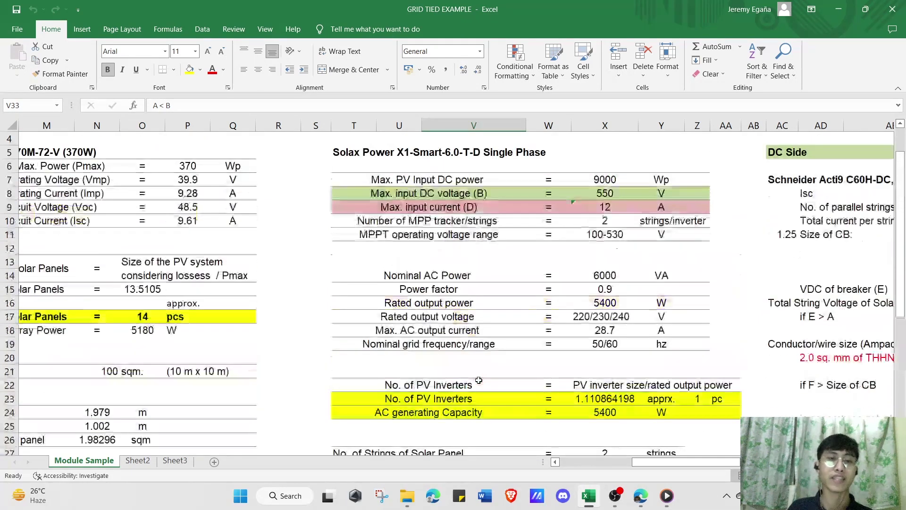
pyautogui.click(423, 190)
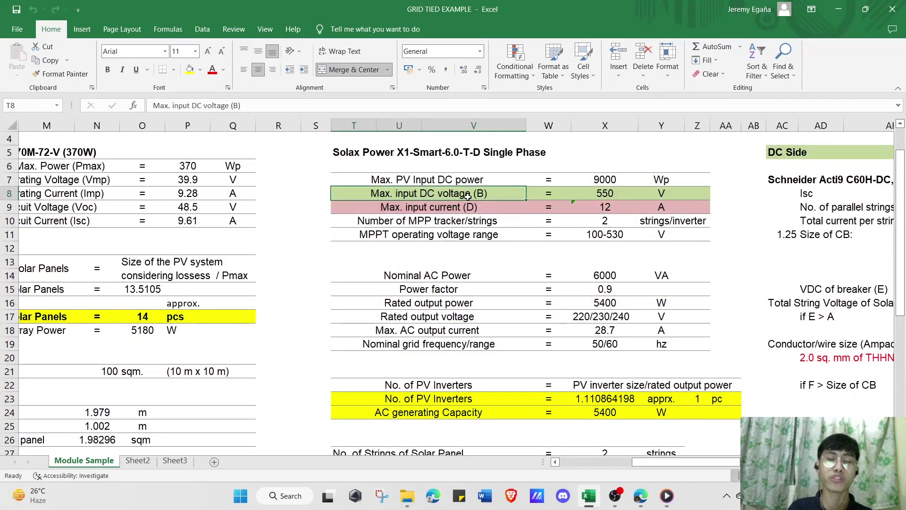
pyautogui.scroll(-3, 495, 259)
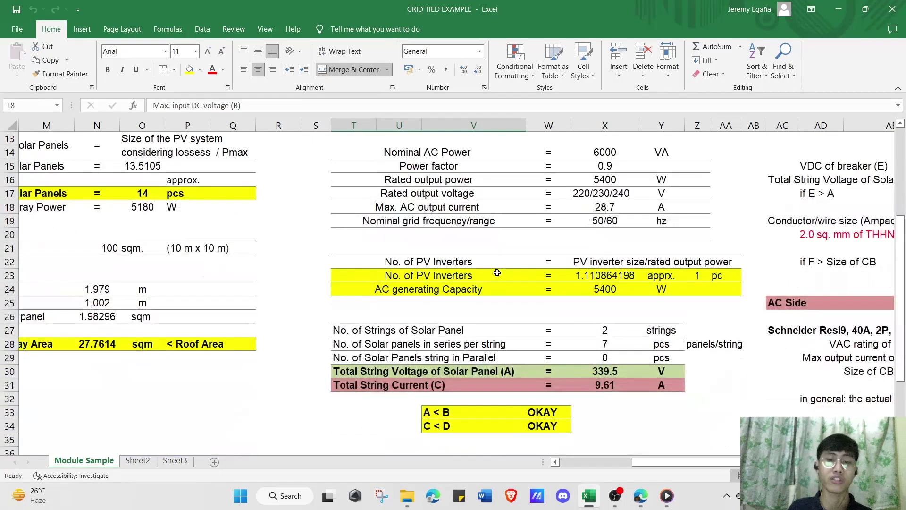
pyautogui.scroll(3, 496, 267)
pyautogui.scroll(-3, 497, 272)
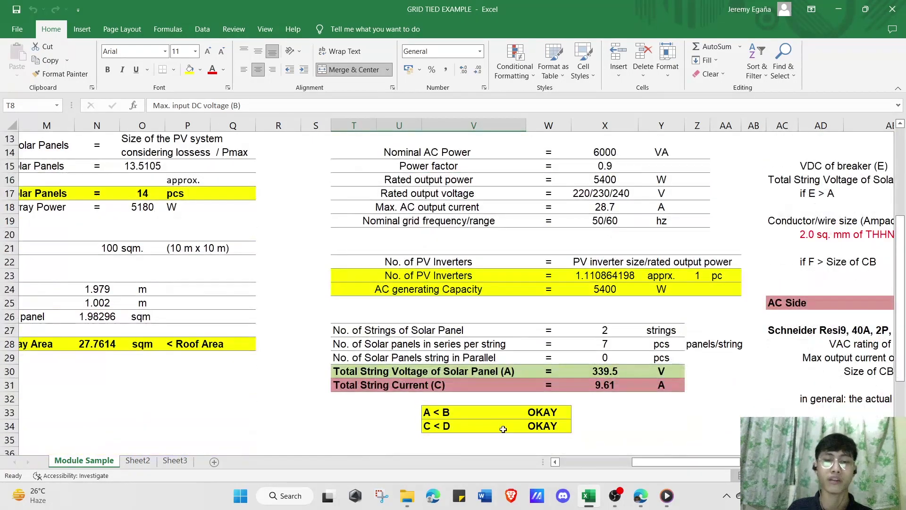
# - Review the C < D condition by comparing the total string current with the inverter's maximum input current
pyautogui.click(441, 429)
pyautogui.click(384, 440)
pyautogui.click(362, 388)
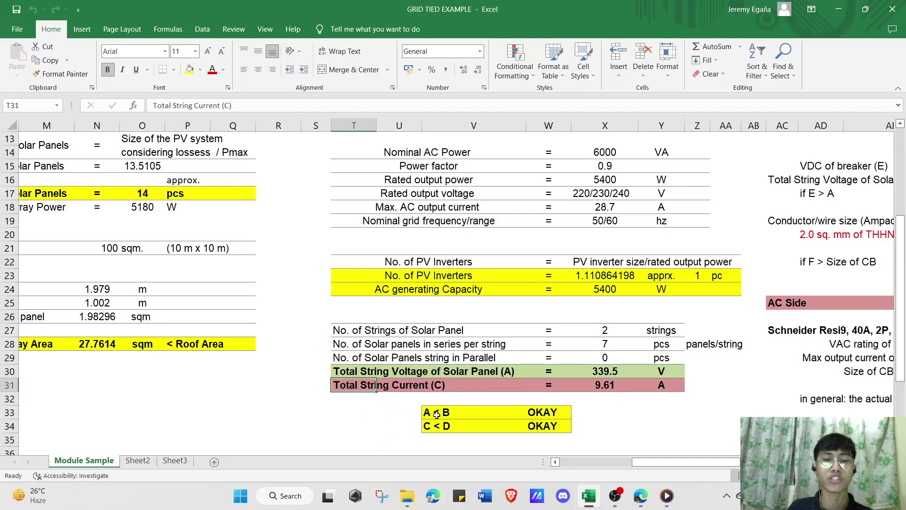
pyautogui.scroll(4, 480, 376)
pyautogui.click(475, 246)
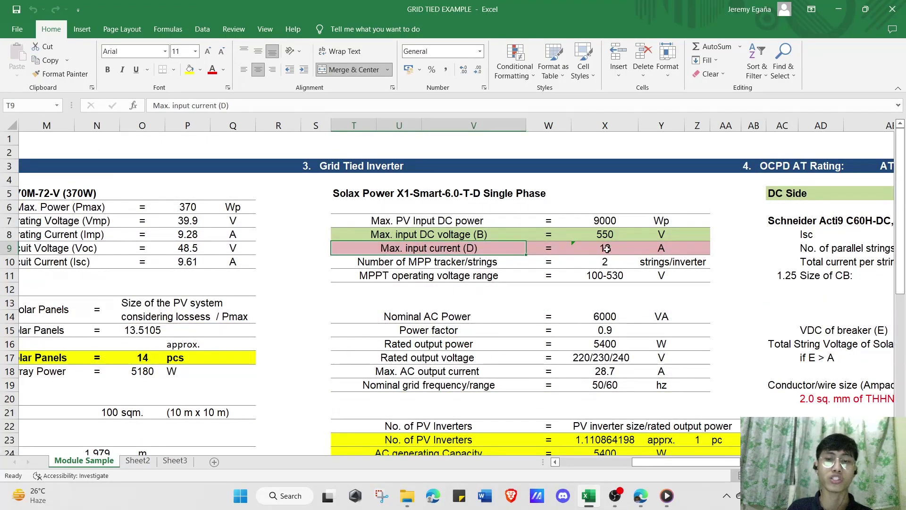
pyautogui.scroll(-5, 607, 249)
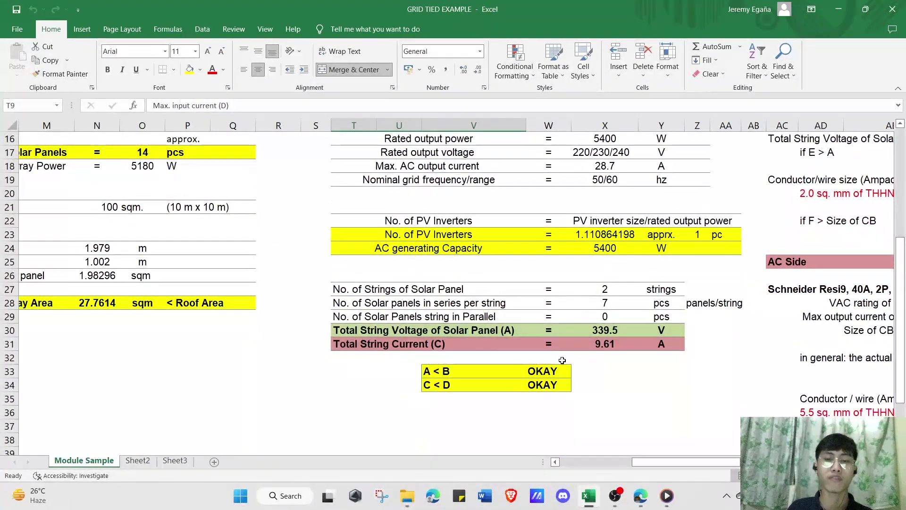
pyautogui.click(600, 342)
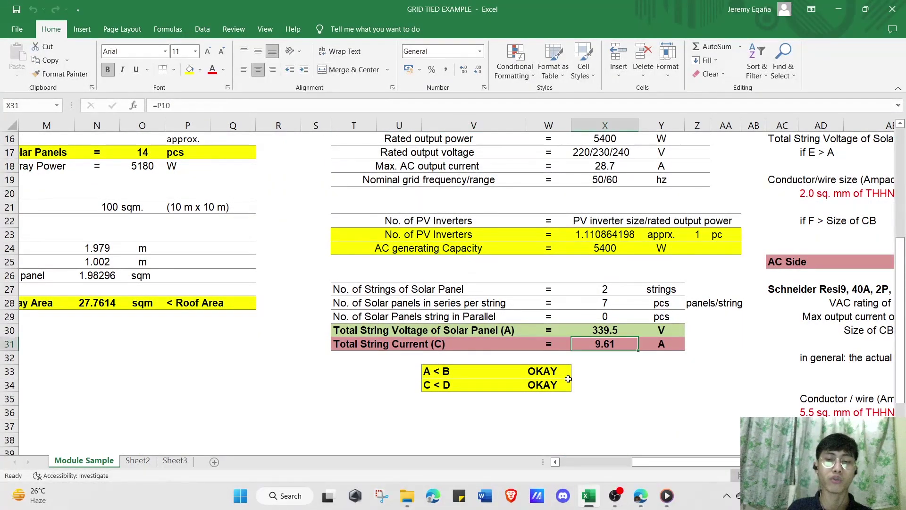
pyautogui.click(450, 385)
pyautogui.scroll(4, 448, 330)
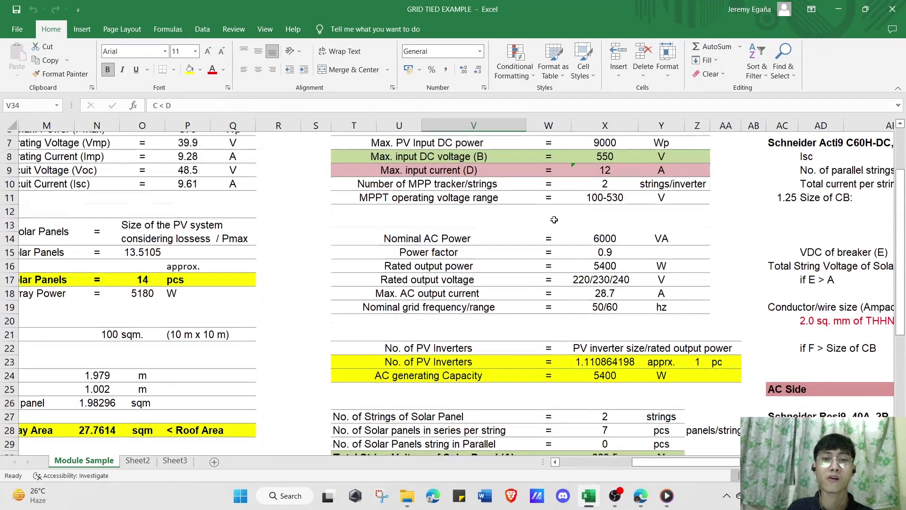
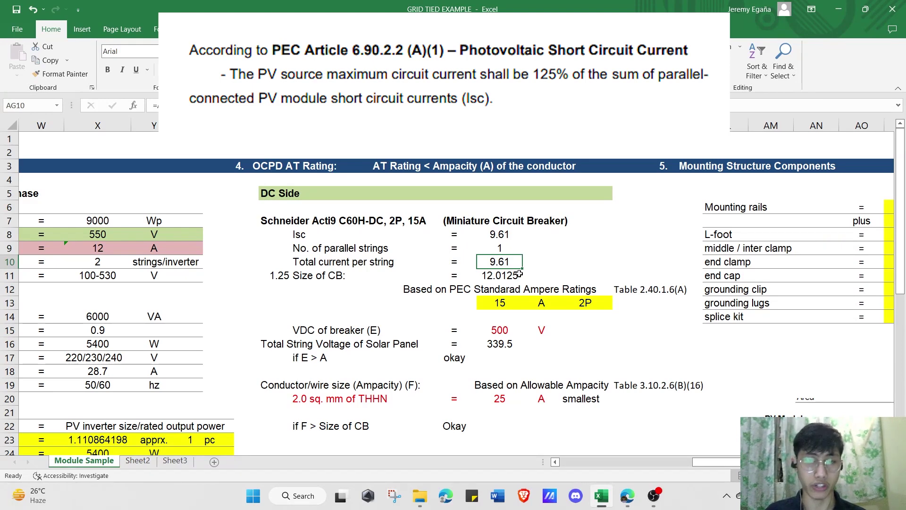
# - Inspect the DC Side Size of CB formula and trace its total current and multiplier references without changing it
pyautogui.click(418, 329)
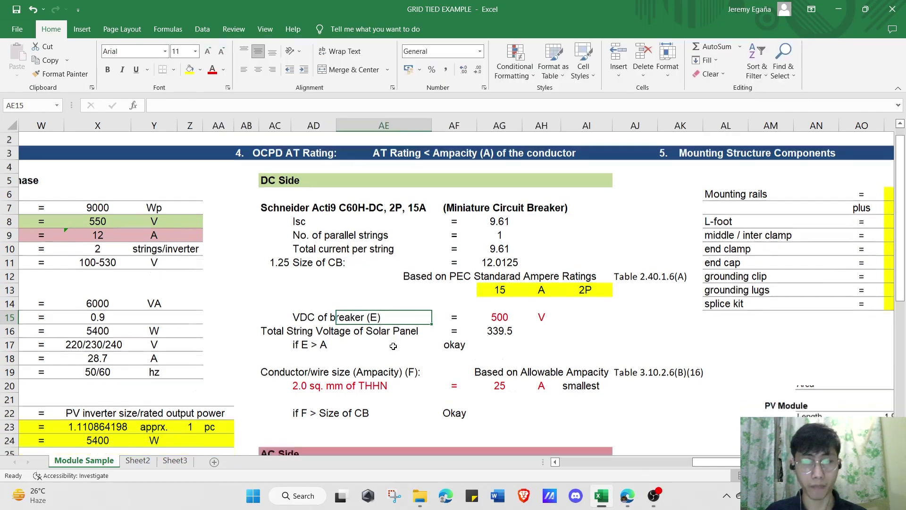
pyautogui.scroll(-1, 391, 342)
pyautogui.scroll(1, 399, 339)
pyautogui.click(358, 300)
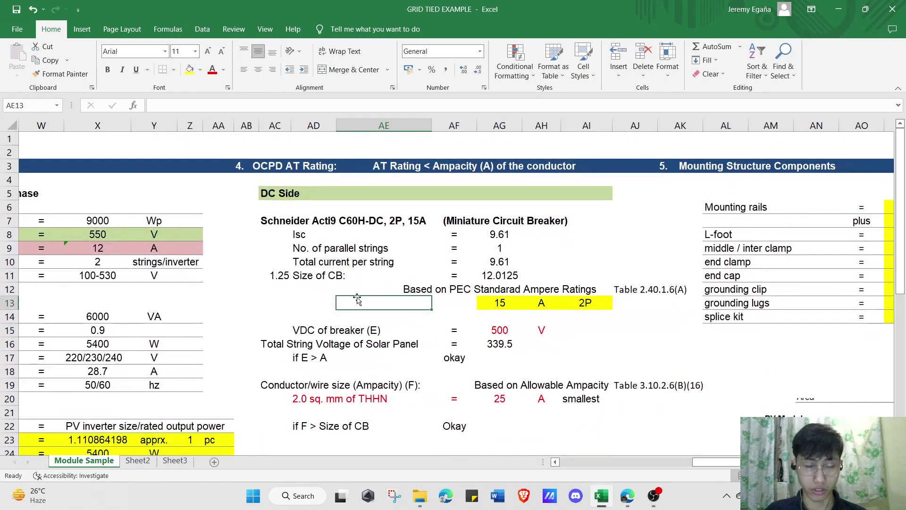
pyautogui.doubleClick(481, 273)
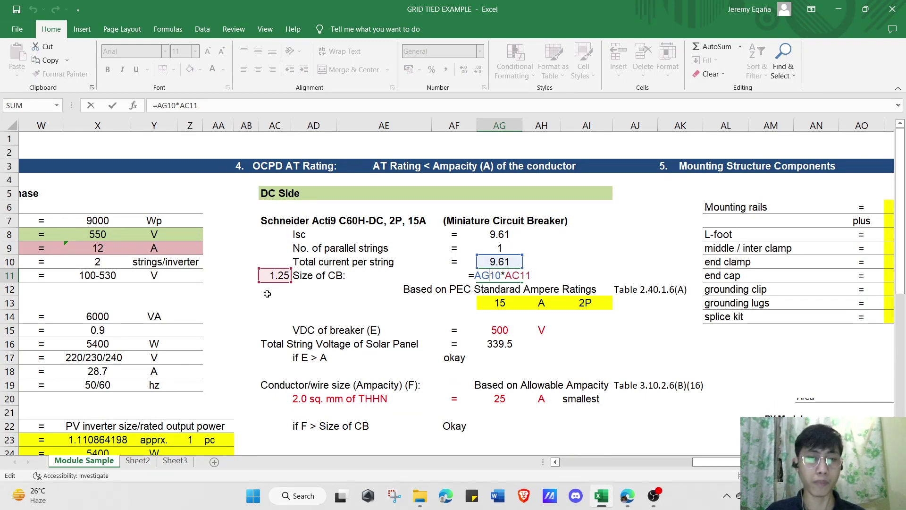
pyautogui.press('Escape')
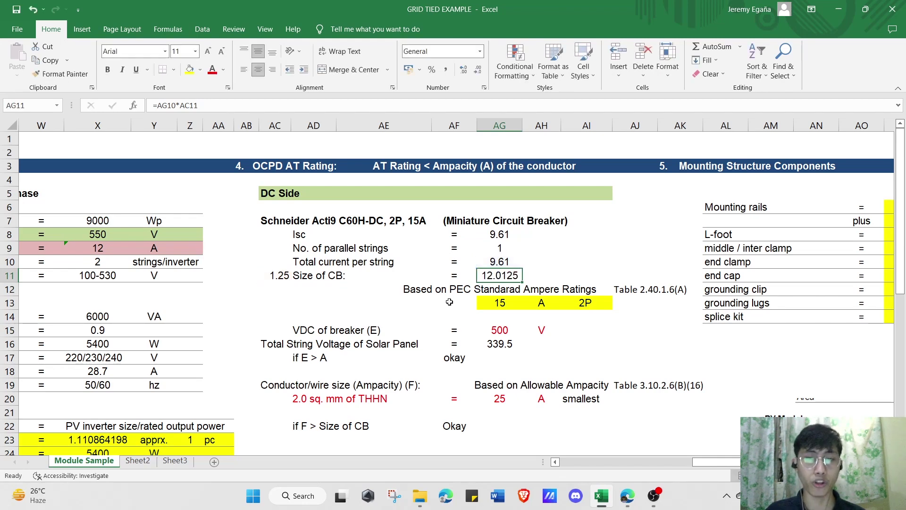
# - Compare the calculated DC Side Size of CB with the breaker rating selected from the PEC standard ampere ratings
pyautogui.scroll(-1, 450, 302)
pyautogui.click(448, 284)
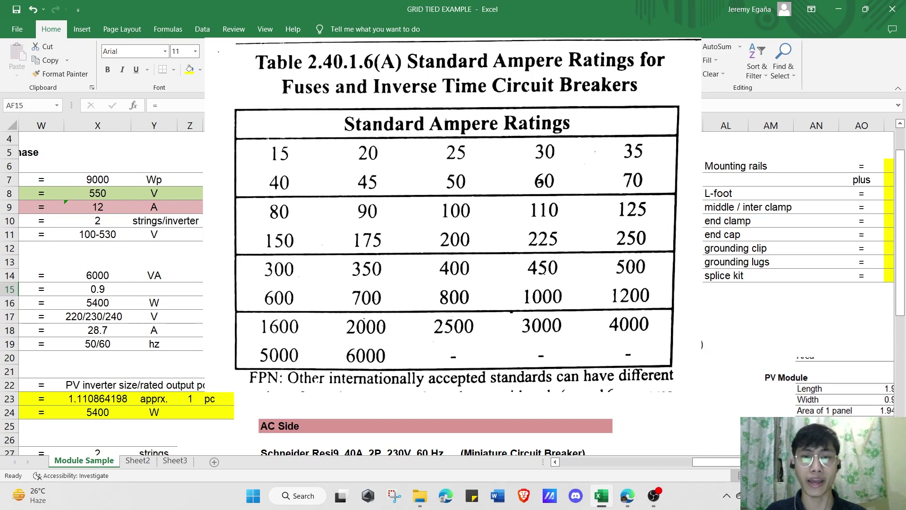
pyautogui.scroll(-1, 451, 287)
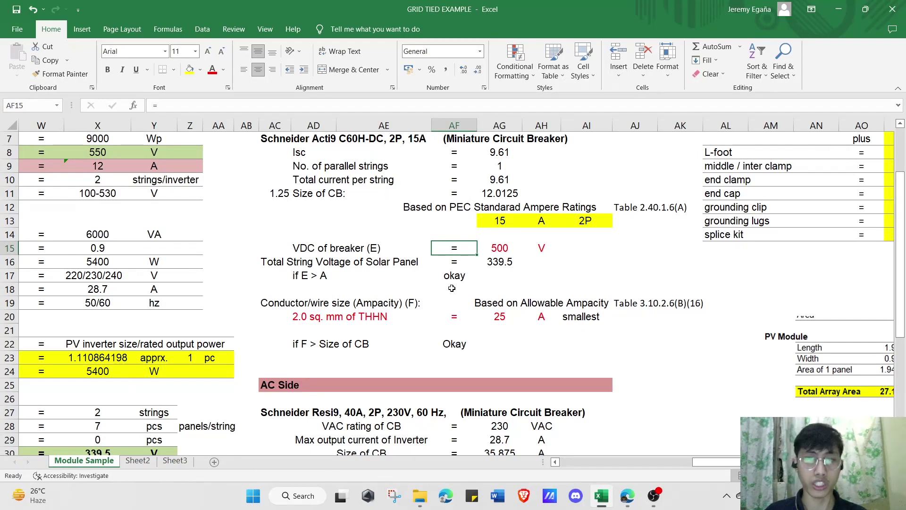
pyautogui.click(495, 193)
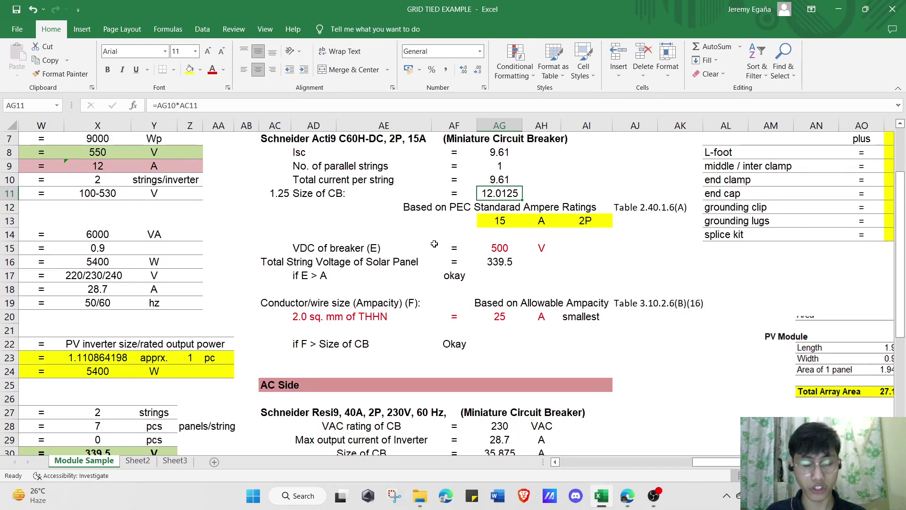
# - Review the E > A condition by comparing the VDC of breaker with the Total String Voltage of Solar Panel
pyautogui.click(396, 232)
pyautogui.click(319, 249)
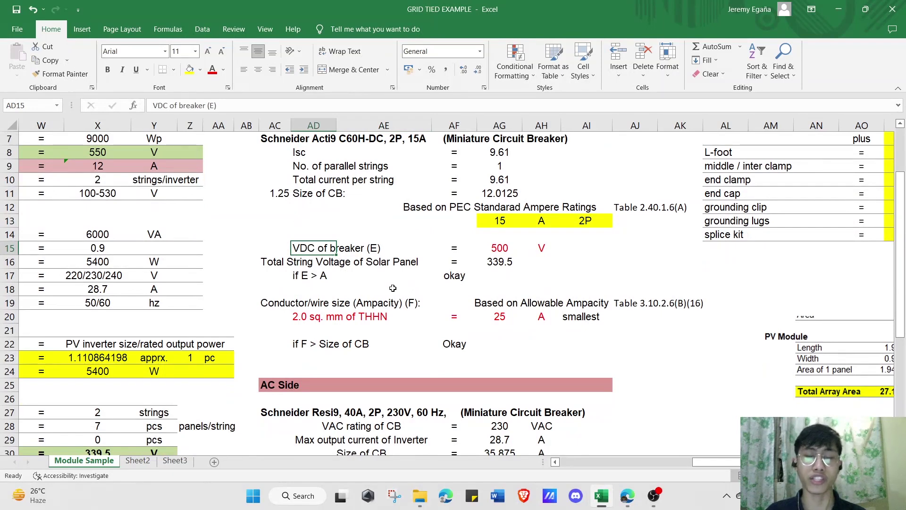
pyautogui.scroll(1, 416, 281)
pyautogui.scroll(-1, 417, 281)
pyautogui.scroll(2, 417, 282)
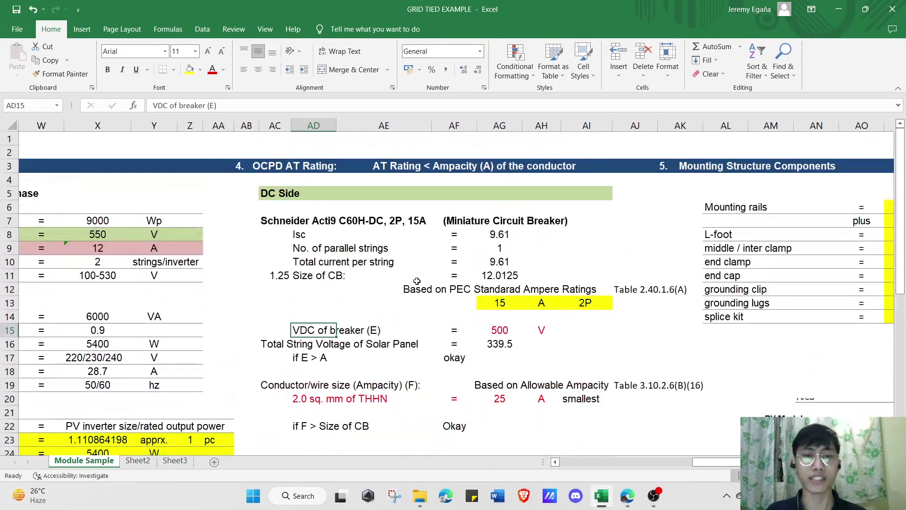
pyautogui.scroll(-1, 417, 280)
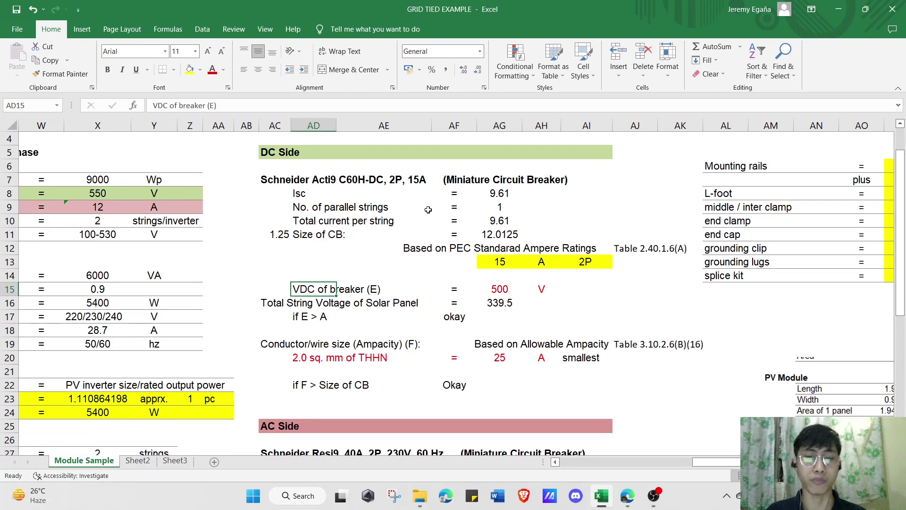
pyautogui.click(500, 289)
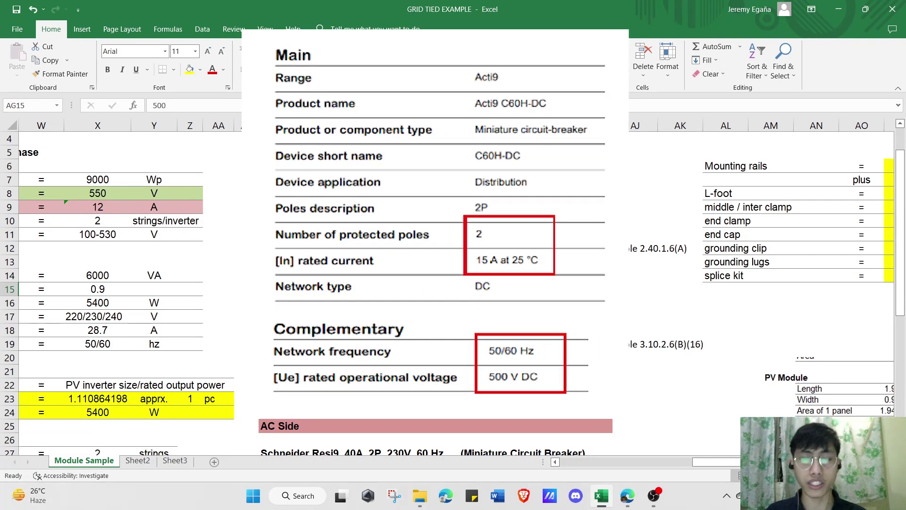
pyautogui.click(500, 303)
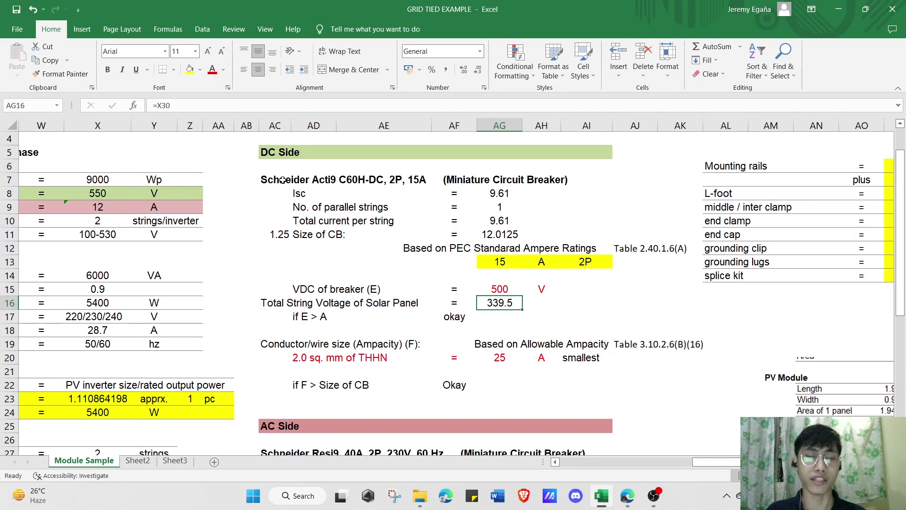
# - Review the DC Side conductor size and its allowable ampacity (F) for the 2.0 sq. mm THHN wire
pyautogui.scroll(-1, 420, 258)
pyautogui.scroll(1, 419, 283)
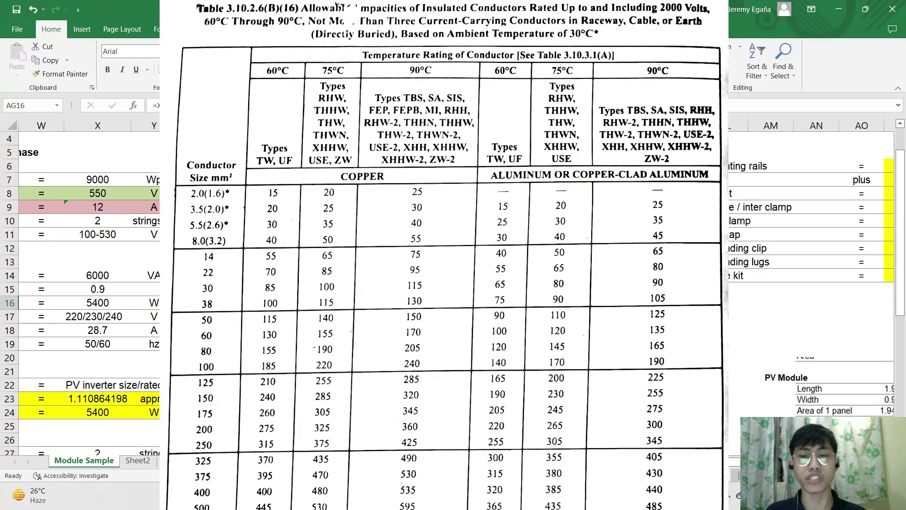
pyautogui.scroll(-2, 453, 283)
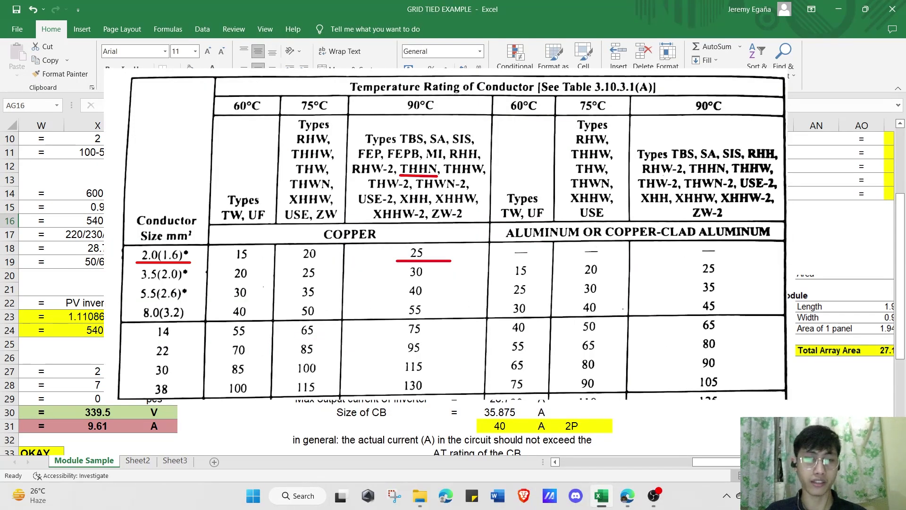
pyautogui.press('Left')
pyautogui.press('Left')
pyautogui.press('Down')
pyautogui.press('Down')
pyautogui.press('Down')
pyautogui.press('Down')
pyautogui.click(510, 276)
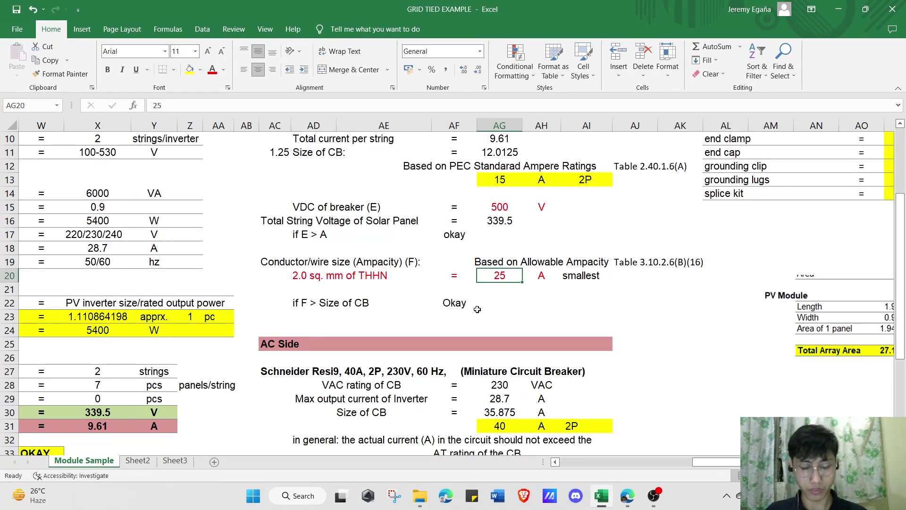
# - Review the F > Size of CB condition by comparing the DC conductor ampacity with the breaker size
pyautogui.scroll(3, 453, 307)
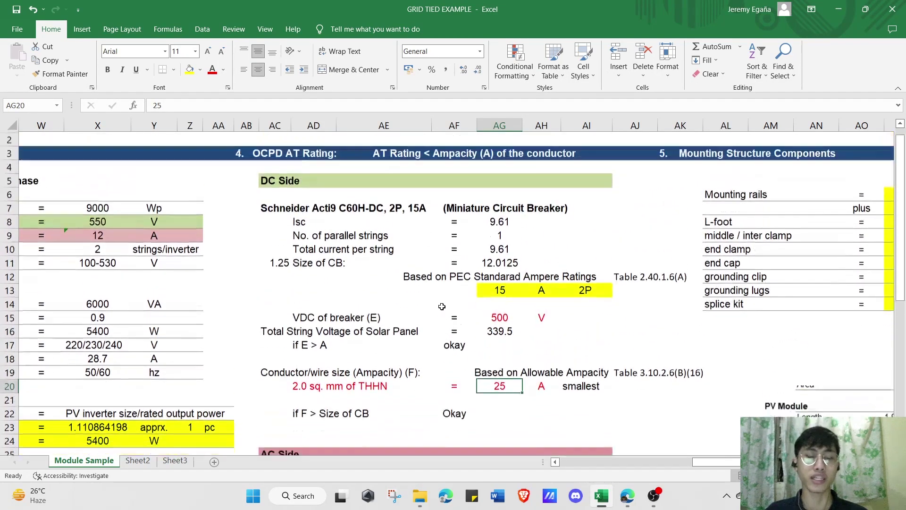
pyautogui.scroll(-2, 442, 306)
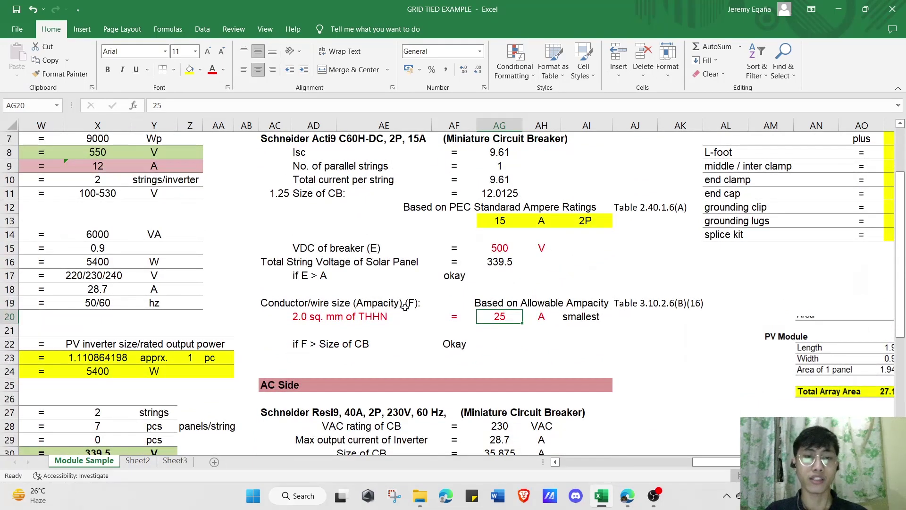
pyautogui.scroll(2, 339, 258)
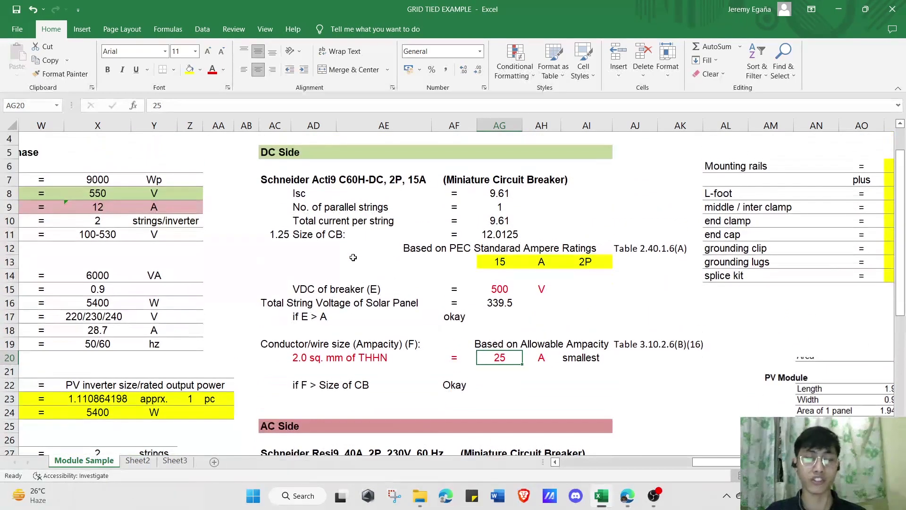
pyautogui.scroll(-2, 353, 257)
pyautogui.scroll(1, 353, 258)
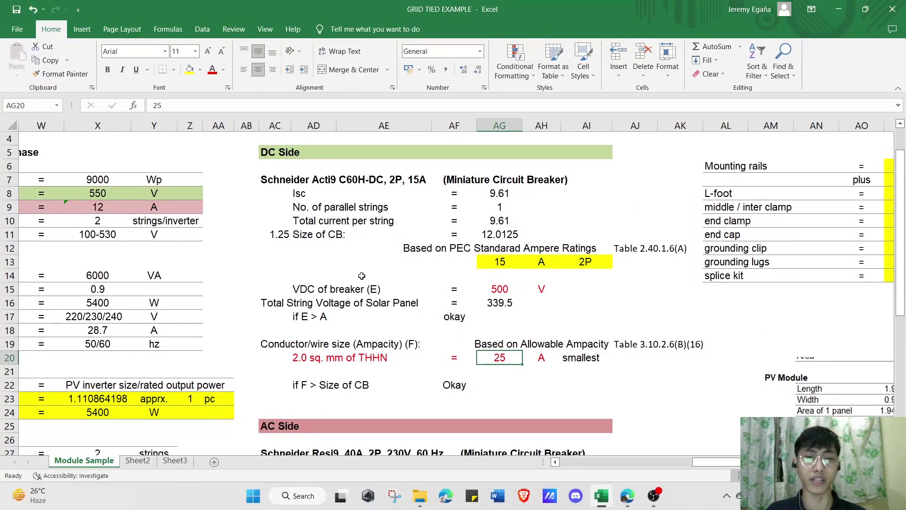
# - Examine the AC Side section's breaker entries for VAC rating of CB and Max output current of Inverter
pyautogui.scroll(-6, 361, 275)
pyautogui.click(275, 180)
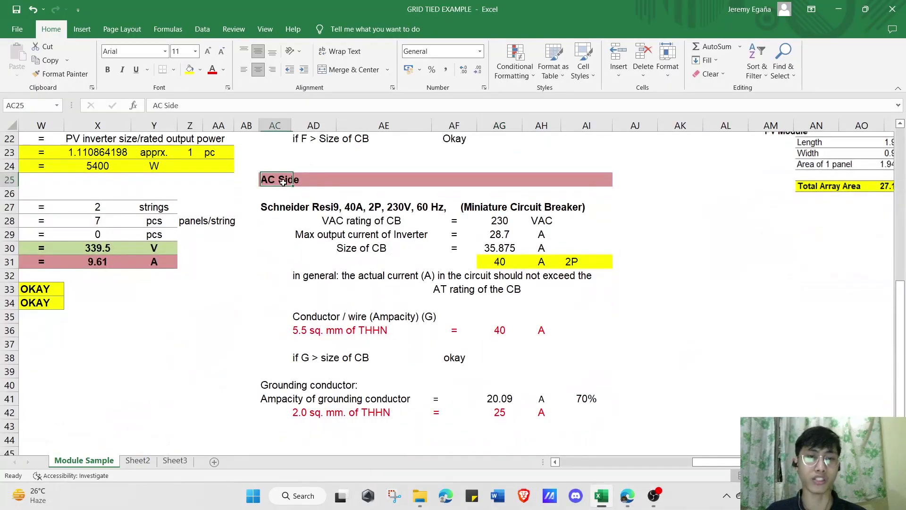
pyautogui.click(275, 302)
pyautogui.scroll(2, 373, 311)
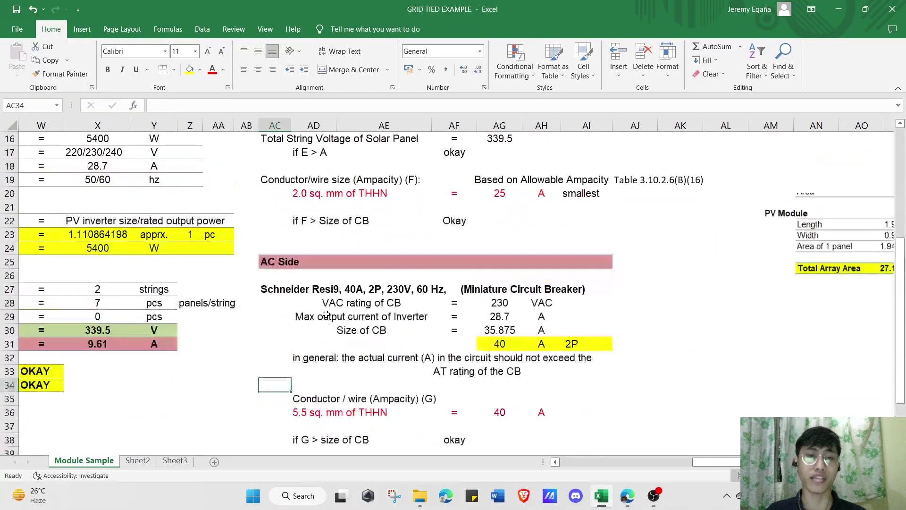
pyautogui.scroll(-1, 332, 312)
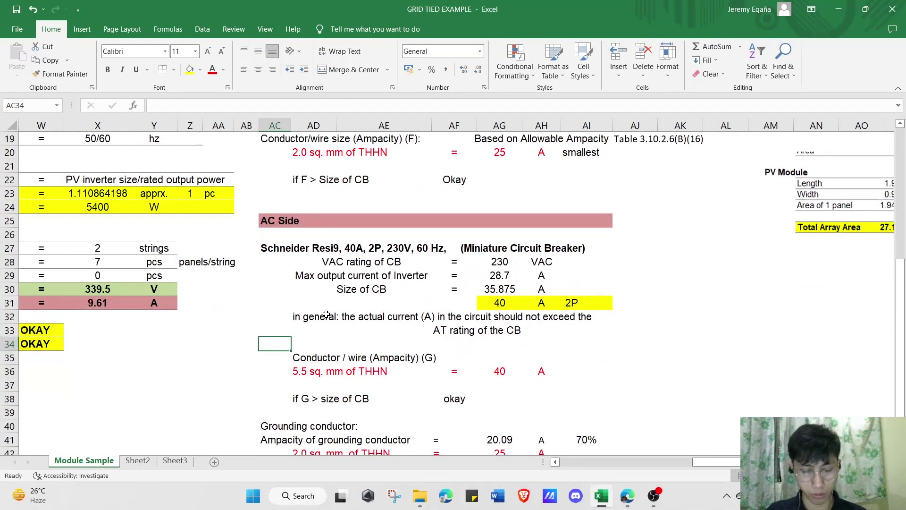
pyautogui.click(348, 260)
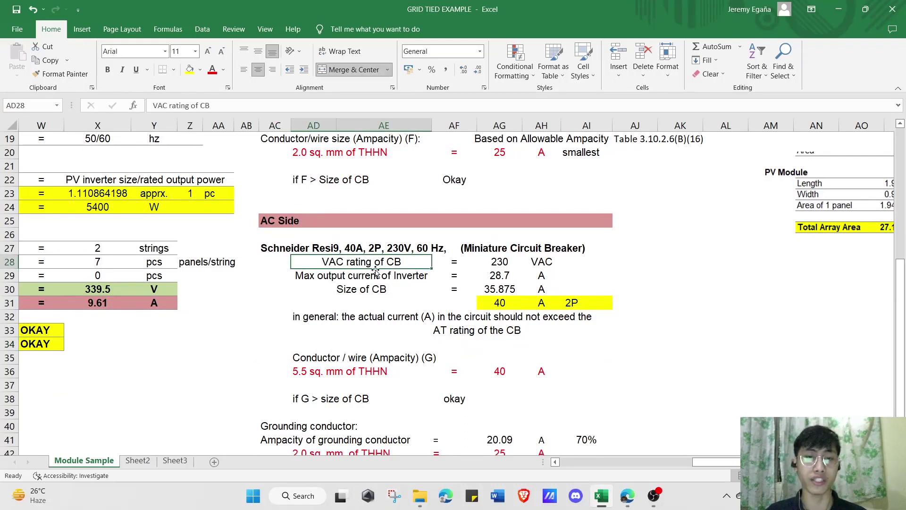
pyautogui.press('Down')
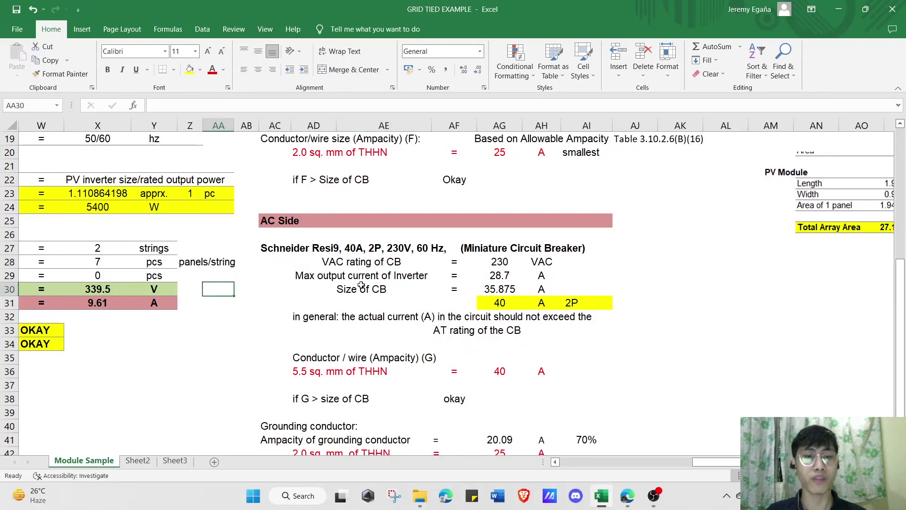
pyautogui.scroll(1, 477, 288)
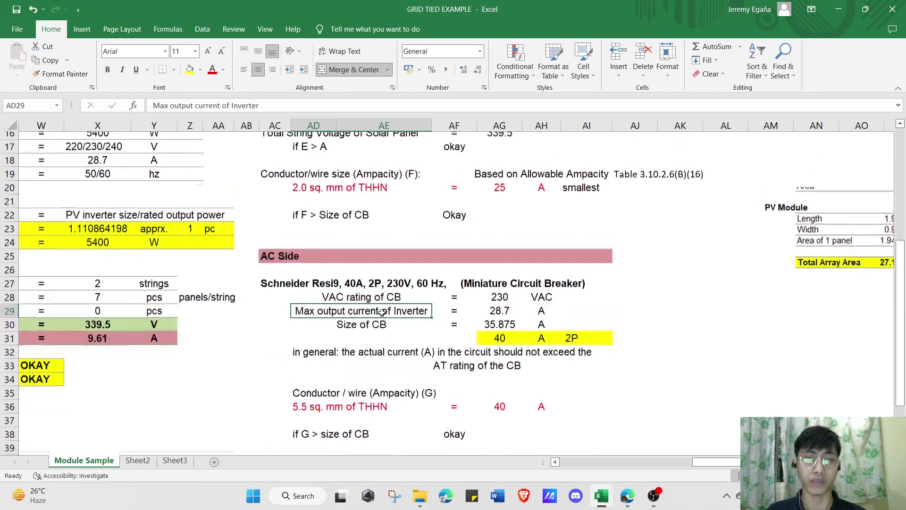
# - Check the AC breaker's voltage rating value and which cell the Max output current of Inverter is taken from
pyautogui.click(497, 300)
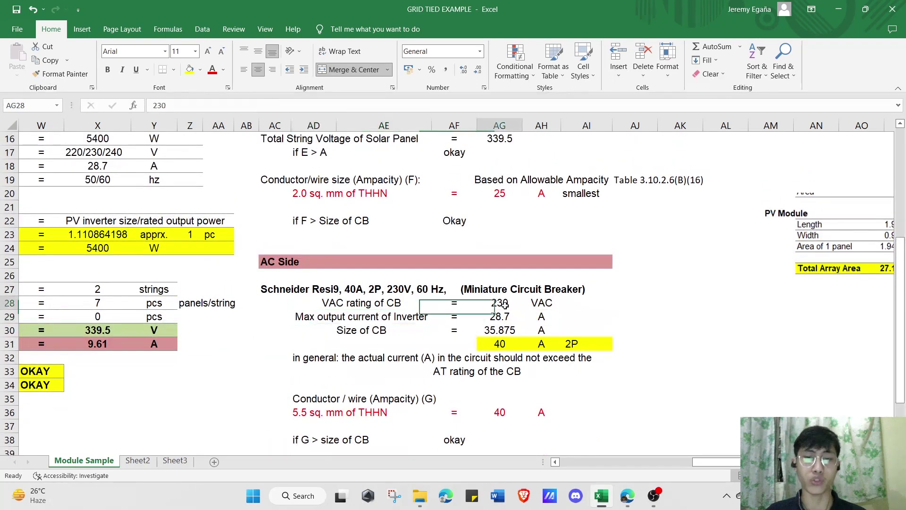
pyautogui.press('Down')
pyautogui.click(556, 316)
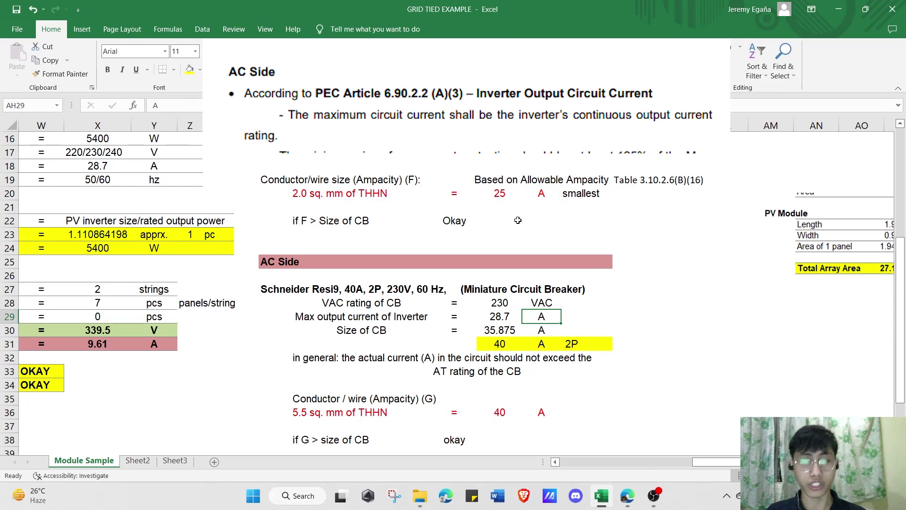
pyautogui.scroll(-1, 447, 296)
pyautogui.scroll(1, 447, 296)
pyautogui.press('Left')
pyautogui.scroll(-1, 446, 325)
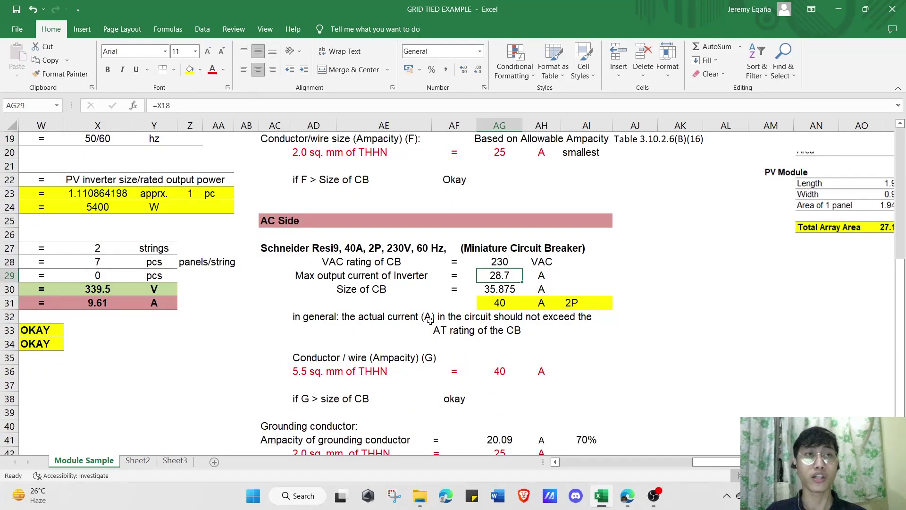
# - Inspect the AC Side Size of CB formula and trace its inverter output current reference without changing it
pyautogui.click(415, 292)
pyautogui.scroll(-1, 417, 298)
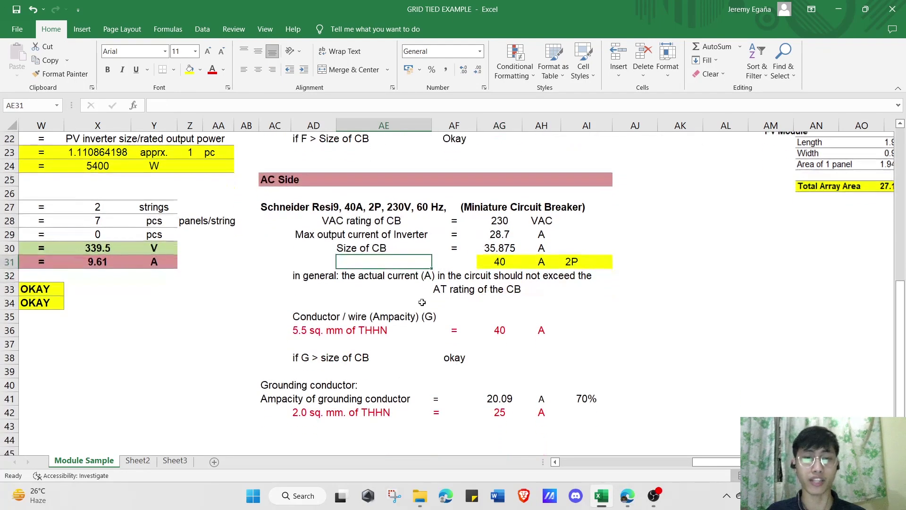
pyautogui.click(498, 249)
pyautogui.press('Down')
pyautogui.press('Down')
pyautogui.press('Down')
pyautogui.press('Down')
pyautogui.press('Down')
pyautogui.press('Left')
pyautogui.scroll(3, 493, 289)
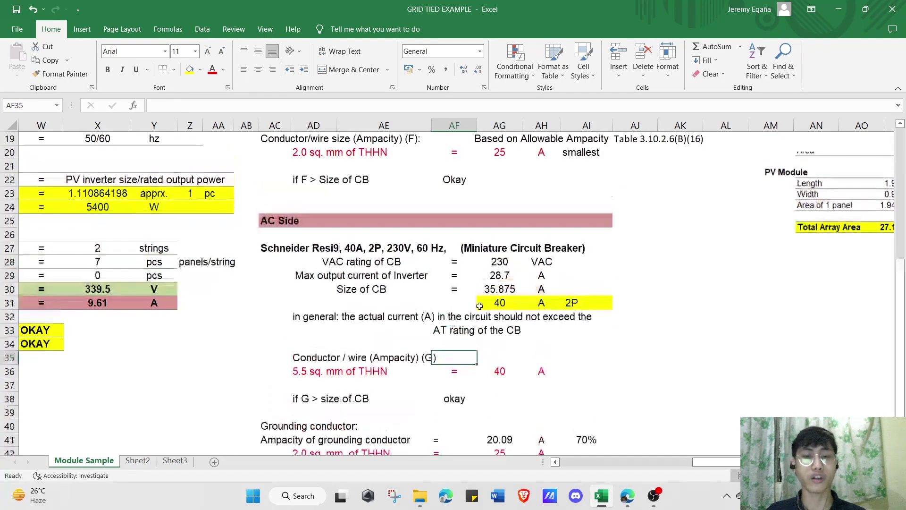
pyautogui.click(495, 287)
pyautogui.doubleClick(503, 289)
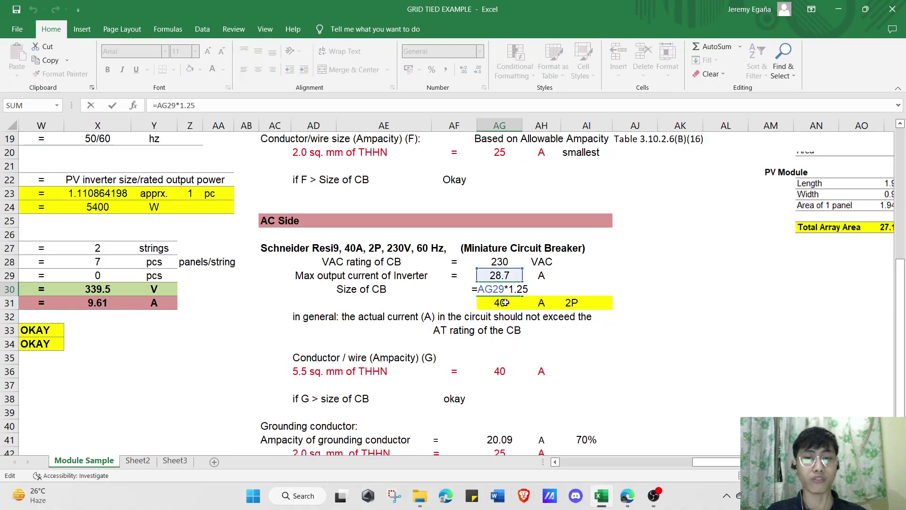
pyautogui.press('Escape')
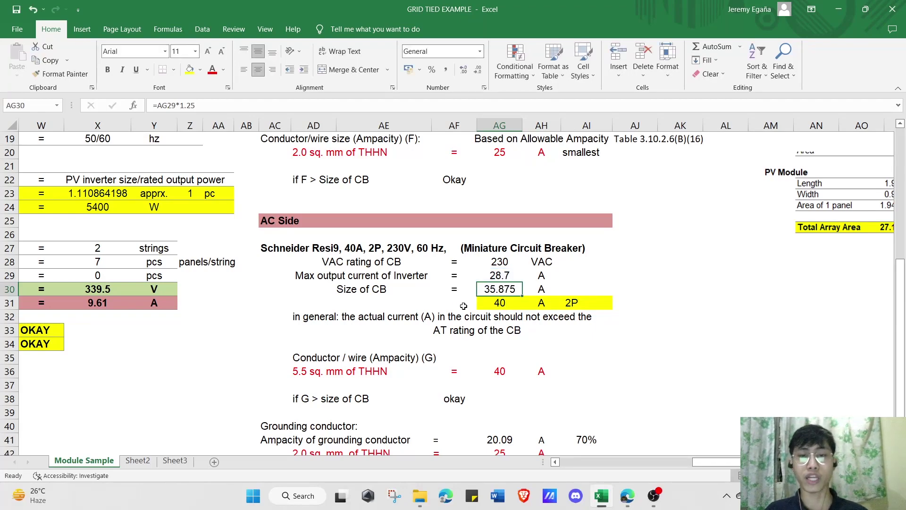
# - Compare the AC Side breaker sizing with the DC Side breaker sizing and its PEC standard ampere rating reference
pyautogui.scroll(-1, 463, 305)
pyautogui.scroll(3, 463, 306)
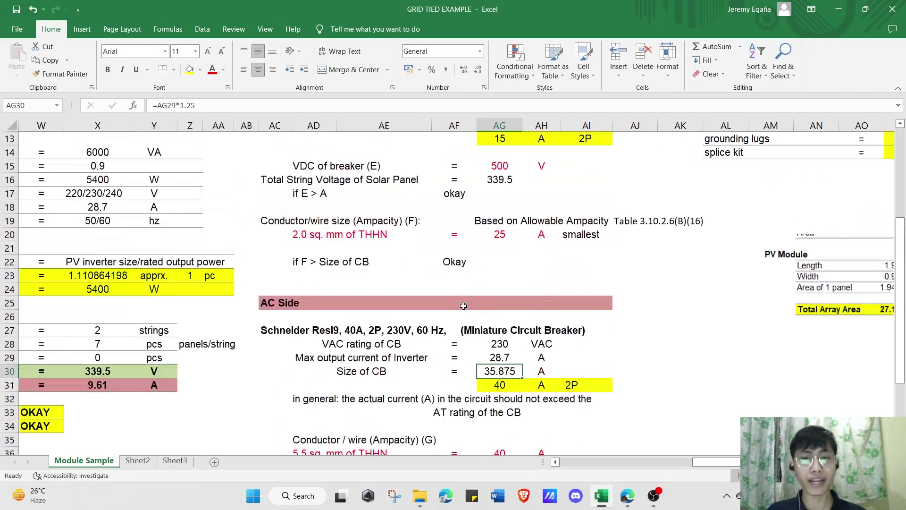
pyautogui.scroll(2, 464, 305)
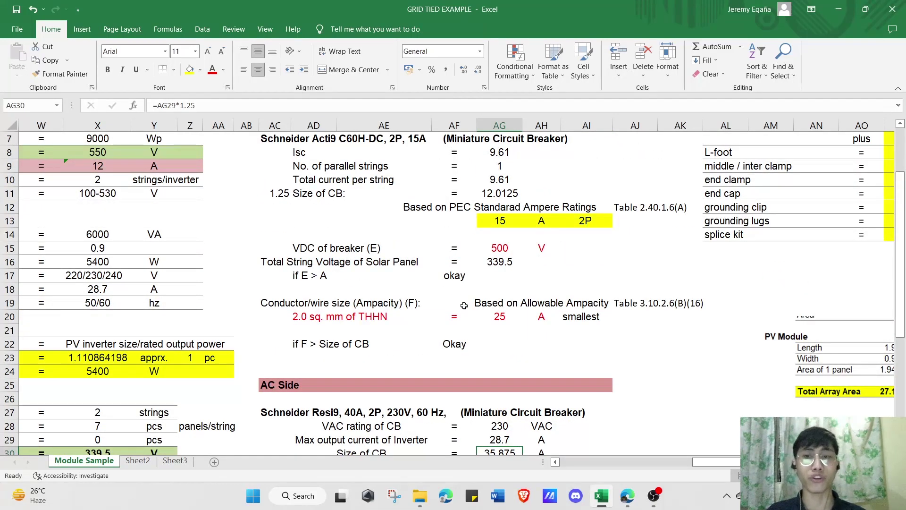
pyautogui.scroll(-4, 464, 306)
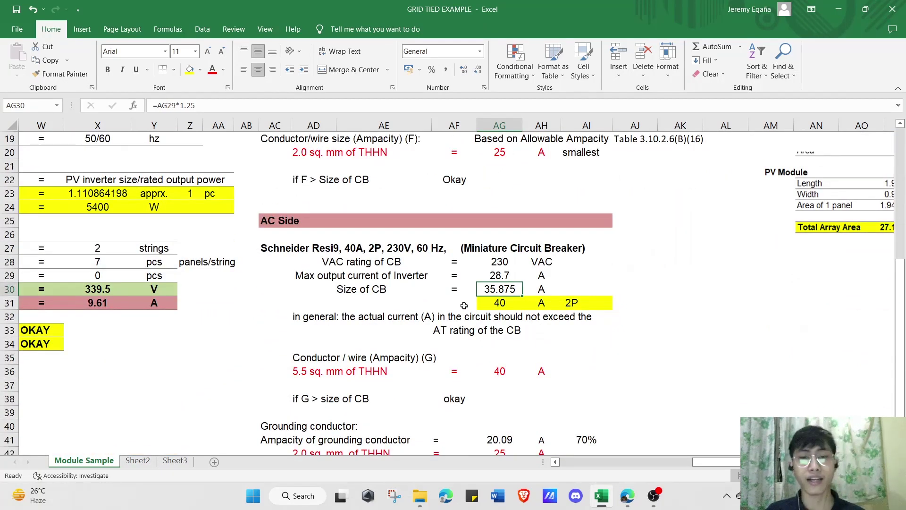
# - Review the AC Side breaker's selected ampere rating and the general rule on actual current versus the breaker's AT rating
pyautogui.scroll(-1, 464, 306)
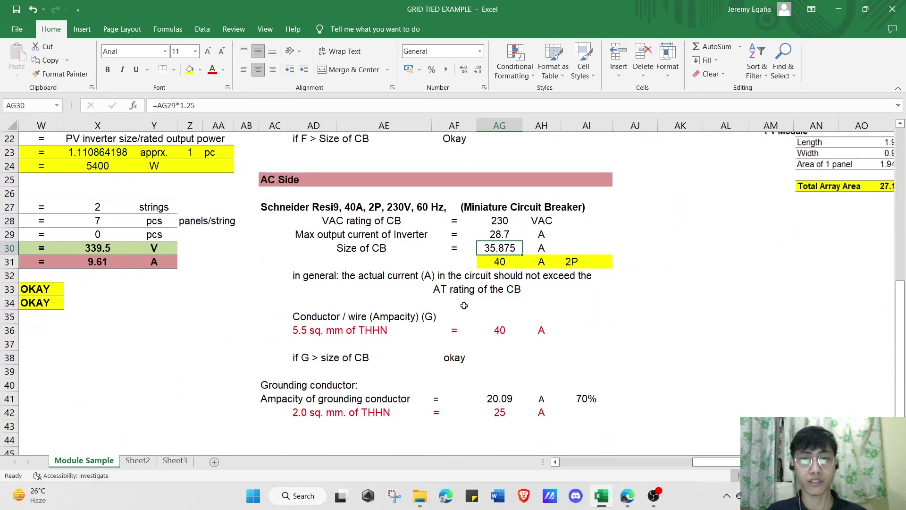
pyautogui.scroll(1, 464, 306)
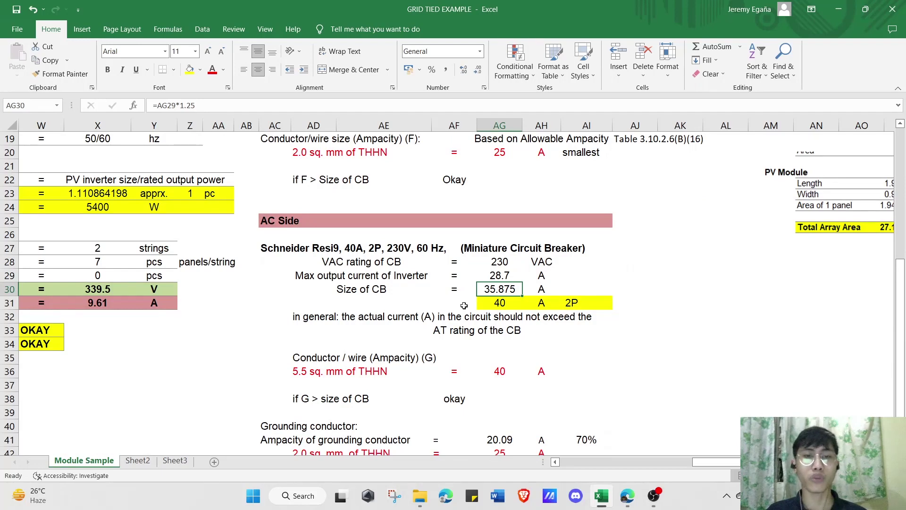
pyautogui.click(502, 307)
pyautogui.click(441, 315)
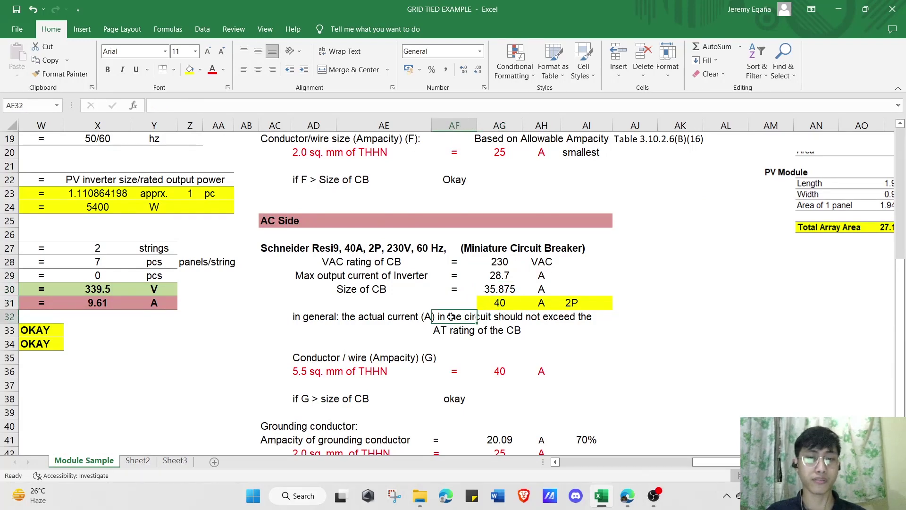
pyautogui.scroll(-1, 441, 316)
pyautogui.click(445, 317)
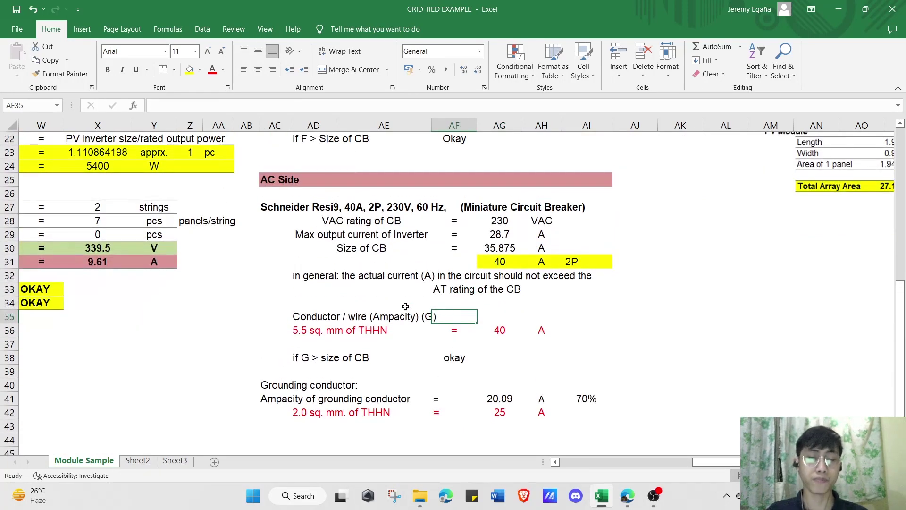
# - Examine the AC Side conductor ampacity (G) entry and compare it with the size of the circuit breaker
pyautogui.scroll(1, 404, 307)
pyautogui.scroll(-1, 404, 307)
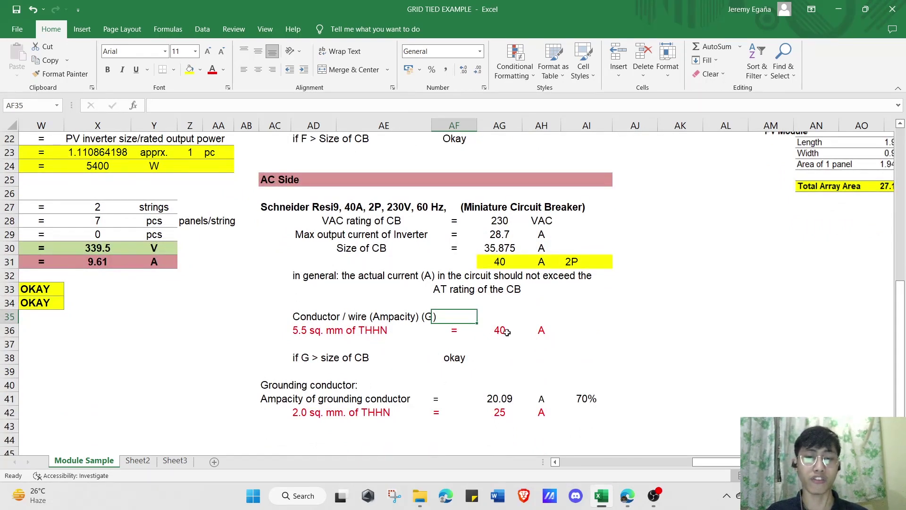
pyautogui.click(454, 331)
pyautogui.scroll(1, 391, 349)
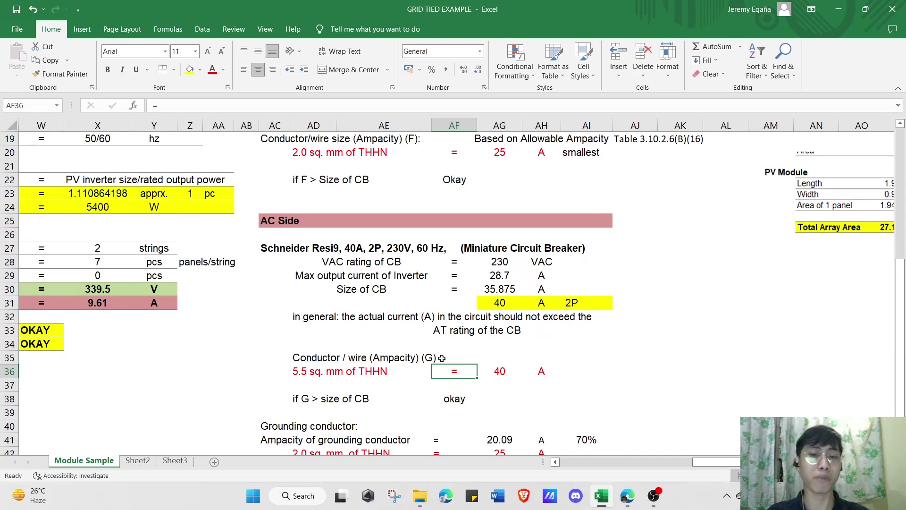
pyautogui.click(472, 348)
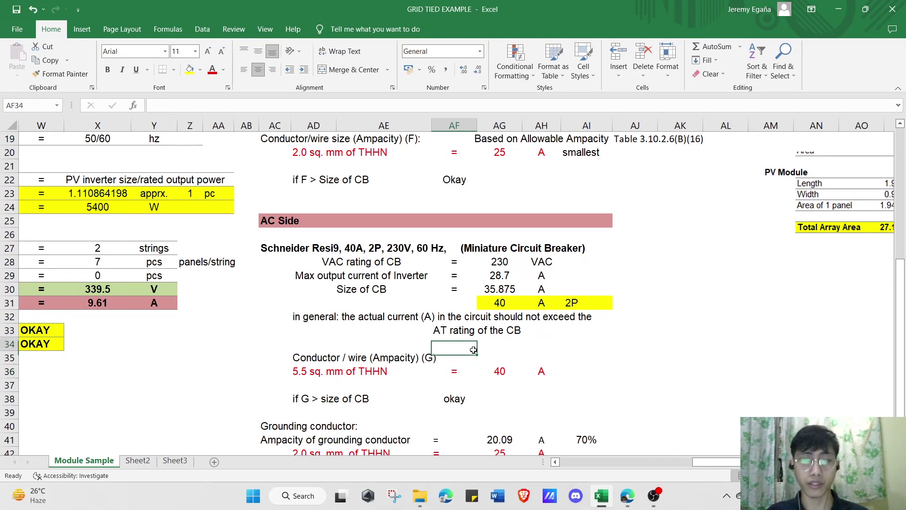
pyautogui.scroll(-1, 491, 354)
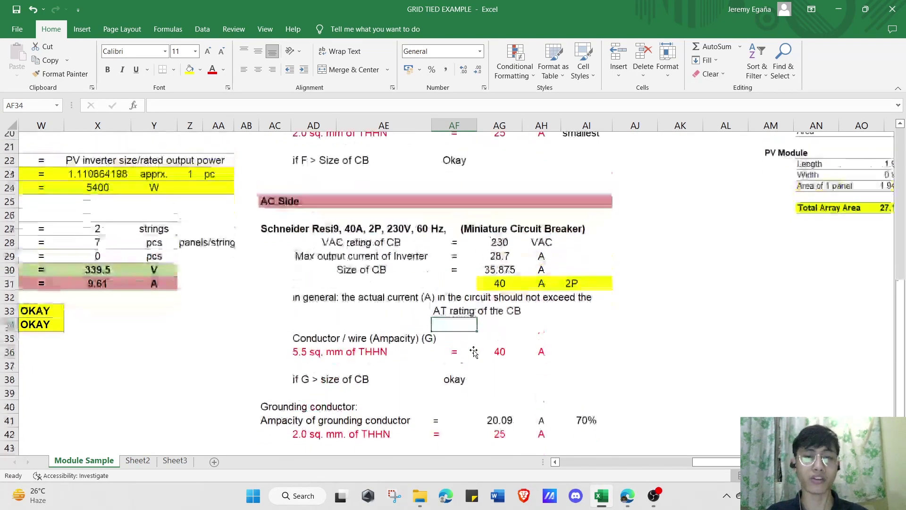
pyautogui.scroll(1, 505, 359)
pyautogui.scroll(-1, 459, 354)
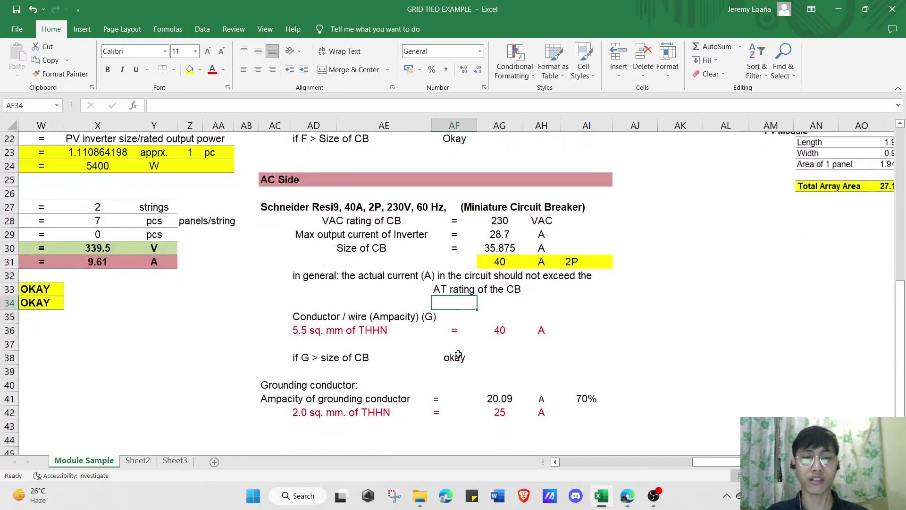
pyautogui.scroll(1, 458, 354)
# - Examine the grounding conductor's ampacity and wire size entries alongside the AC Side breaker and conductor sizing
pyautogui.scroll(-2, 458, 353)
pyautogui.click(403, 383)
pyautogui.scroll(2, 416, 383)
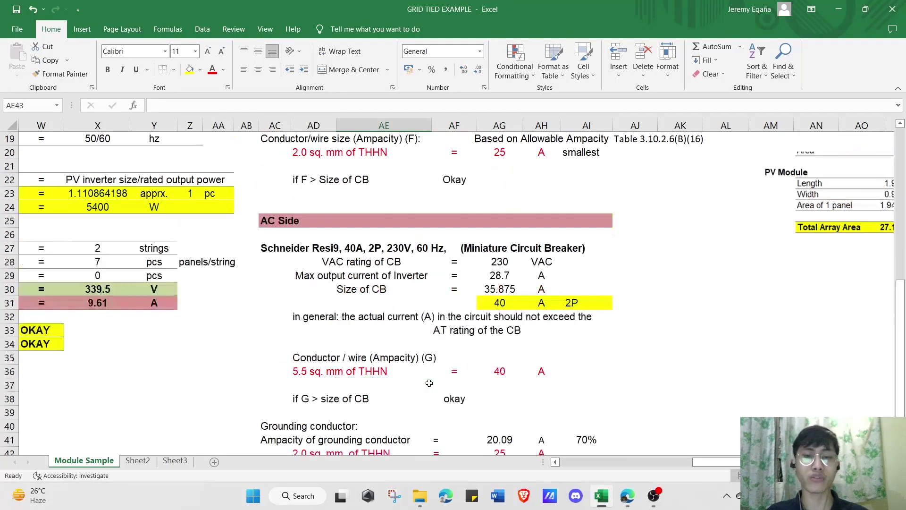
pyautogui.scroll(-2, 424, 383)
pyautogui.click(436, 382)
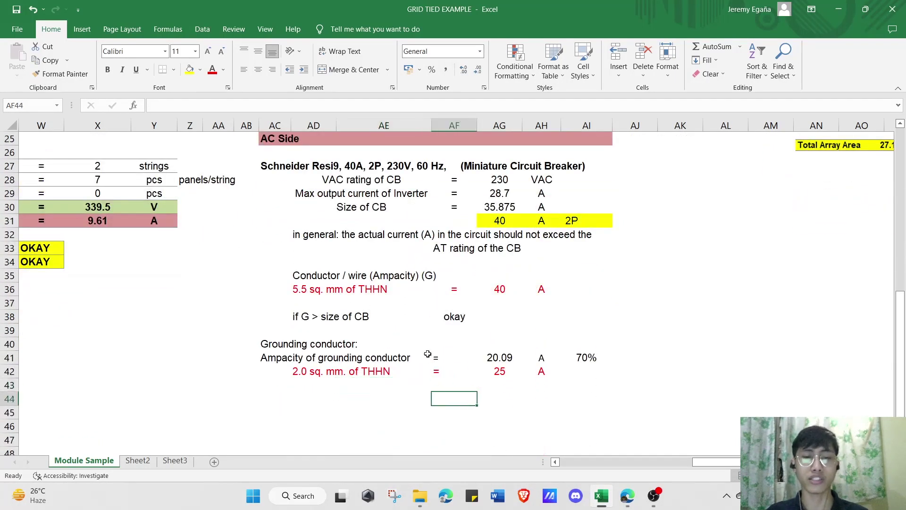
pyautogui.click(427, 352)
pyautogui.click(409, 404)
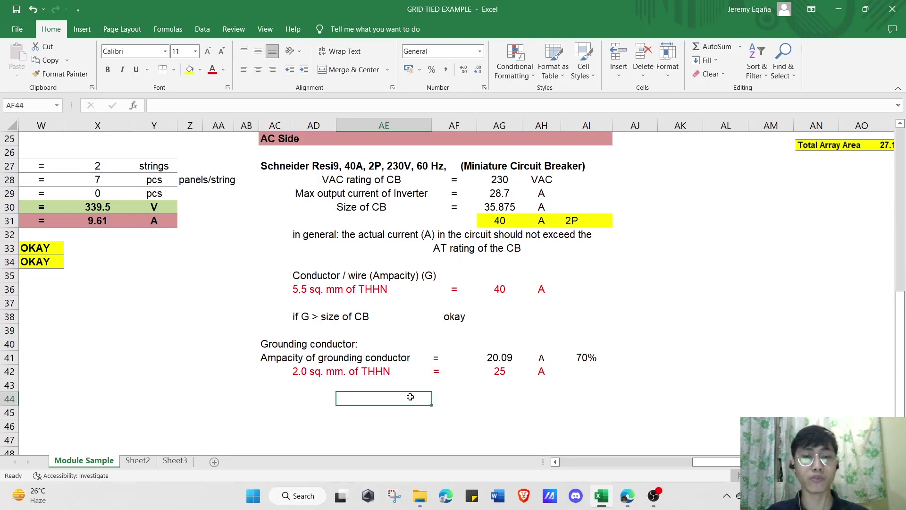
pyautogui.scroll(3, 446, 386)
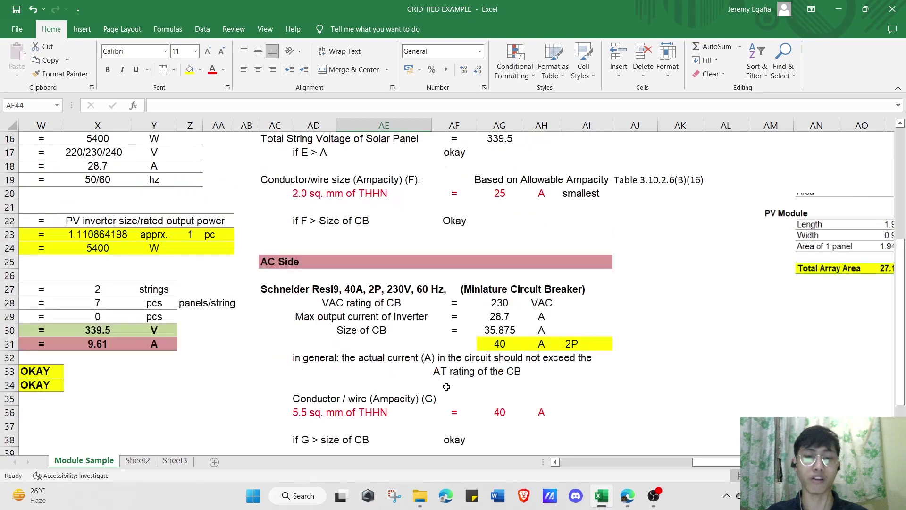
pyautogui.scroll(-3, 446, 386)
pyautogui.scroll(3, 447, 386)
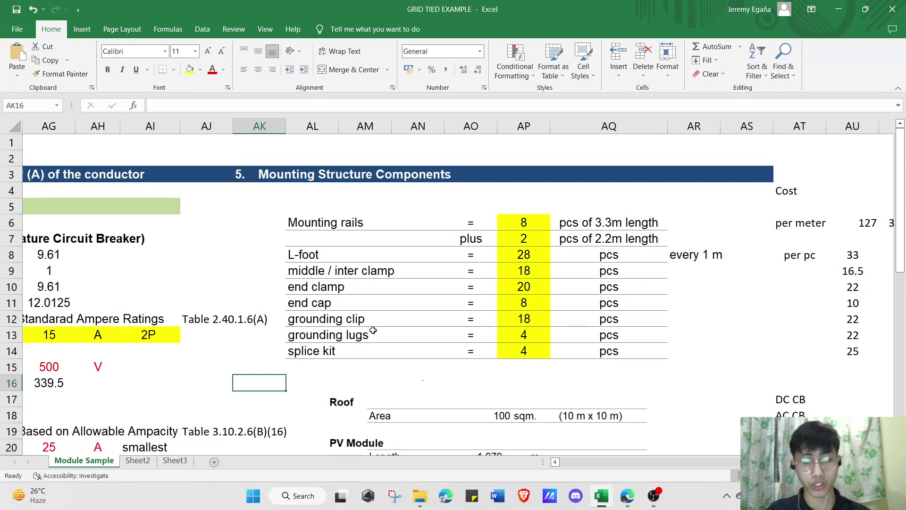
# - Review the mounting rail entries against the panel layout and inspect the L-foot quantity formula under Mounting Structure Components
pyautogui.click(577, 218)
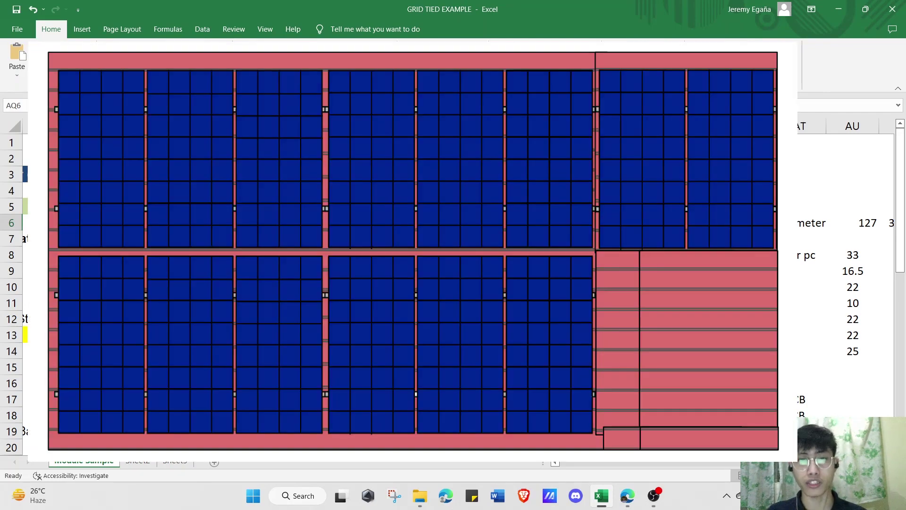
pyautogui.click(660, 447)
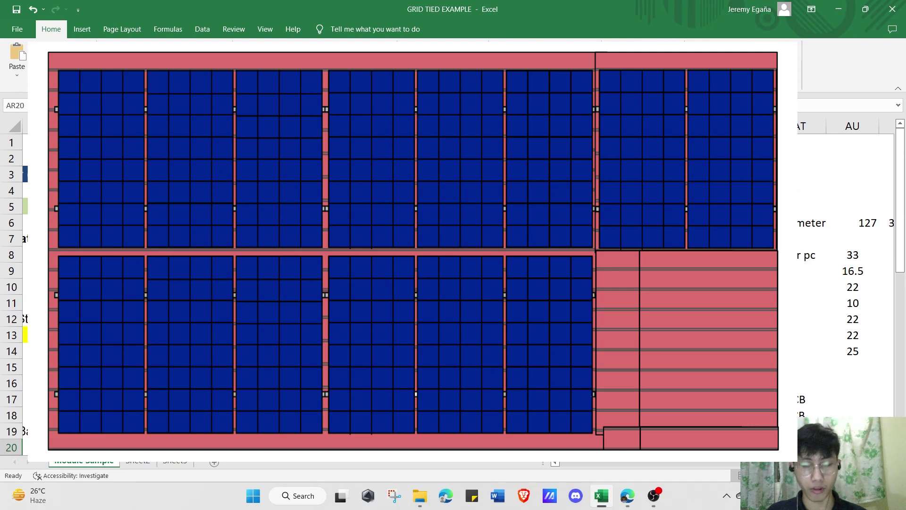
pyautogui.click(536, 255)
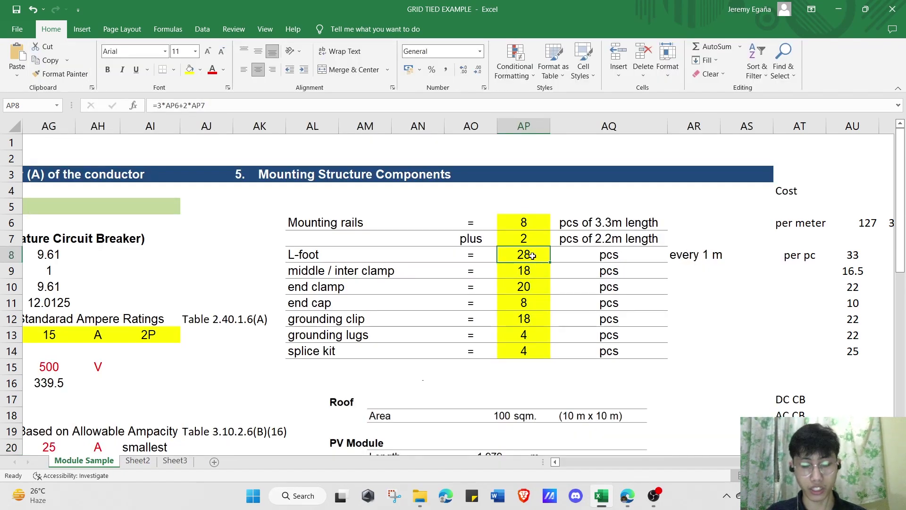
pyautogui.doubleClick(528, 255)
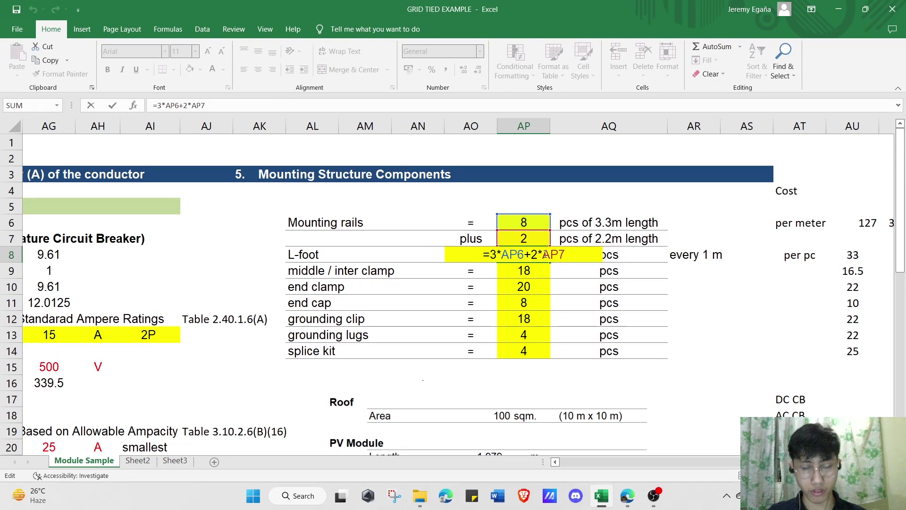
pyautogui.press('Escape')
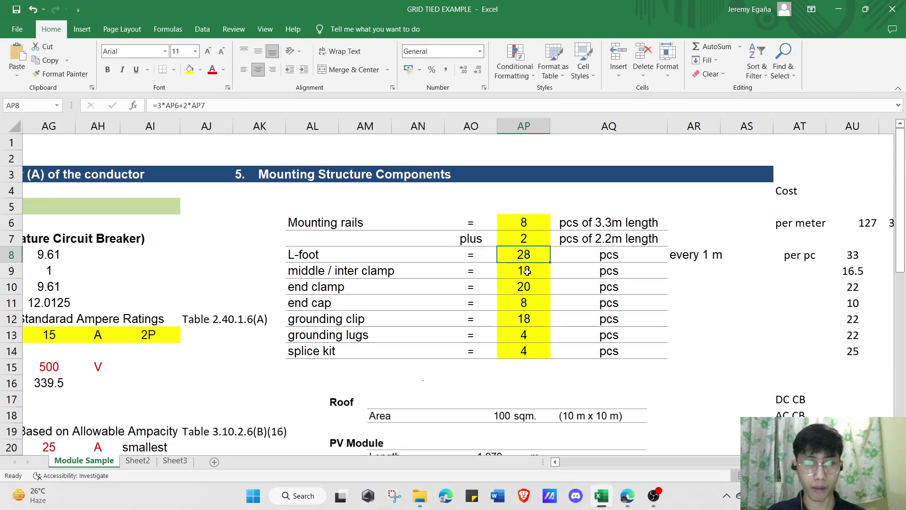
# - Inspect the middle / inter clamp and end clamp quantity formulas and their mounting rail references without changing them
pyautogui.doubleClick(527, 271)
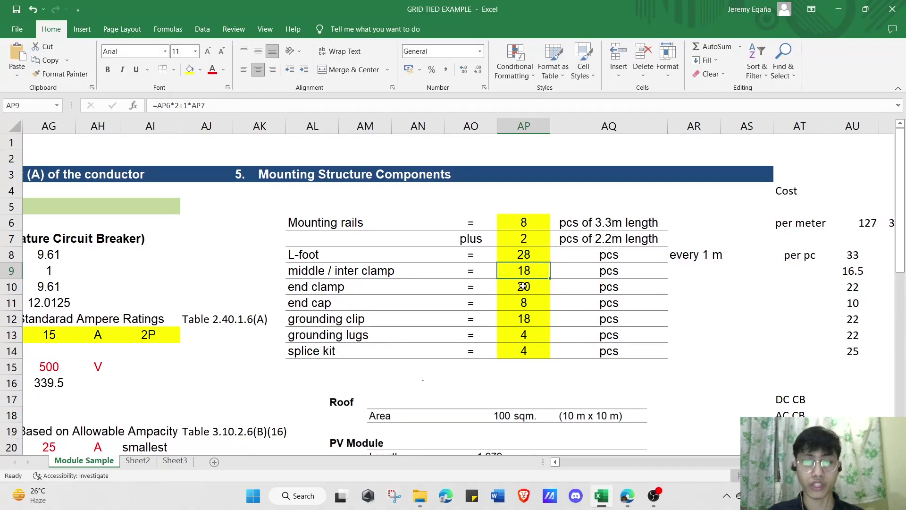
pyautogui.click(527, 287)
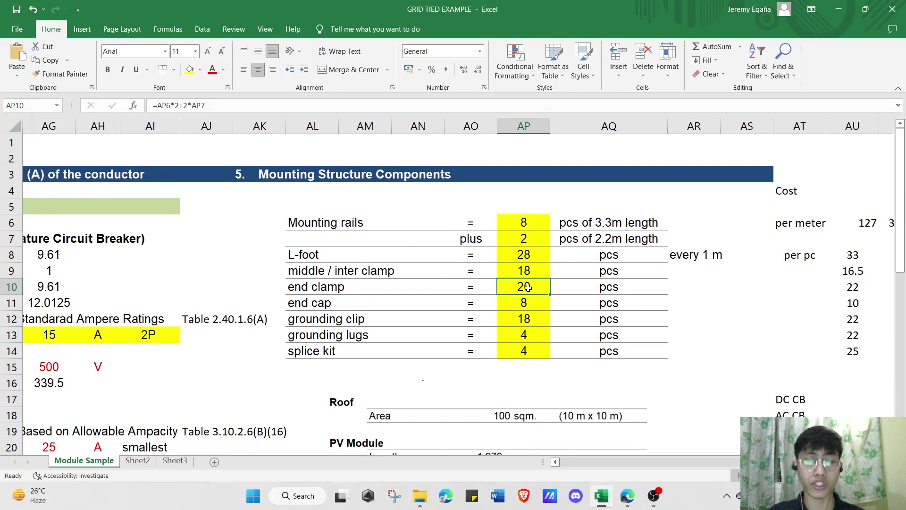
pyautogui.doubleClick(527, 287)
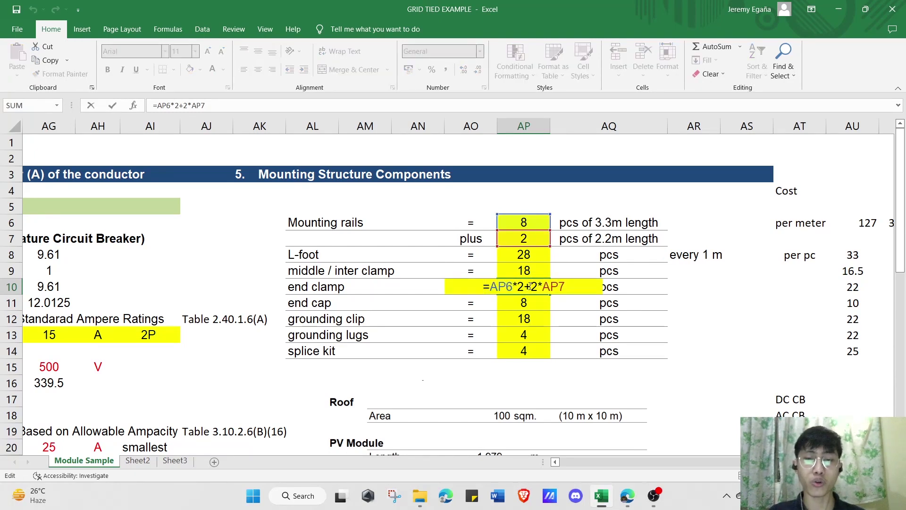
pyautogui.press('Escape')
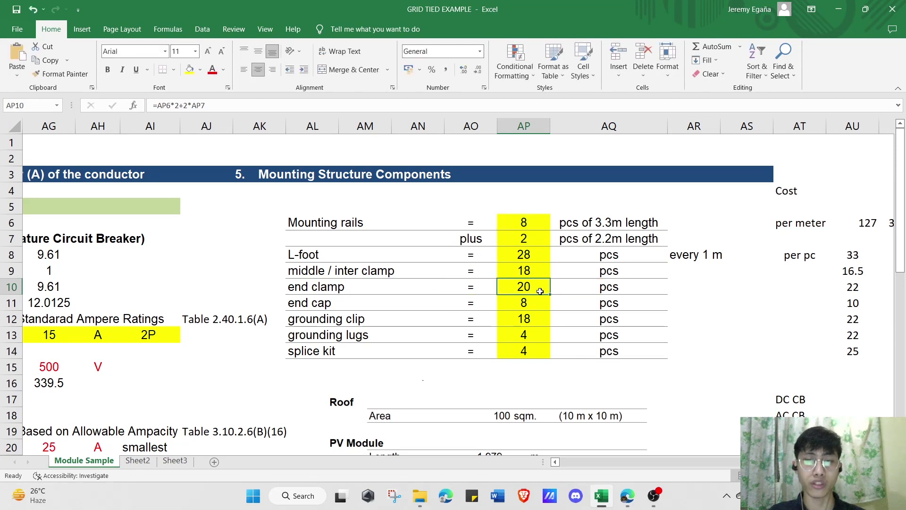
pyautogui.scroll(-1, 536, 290)
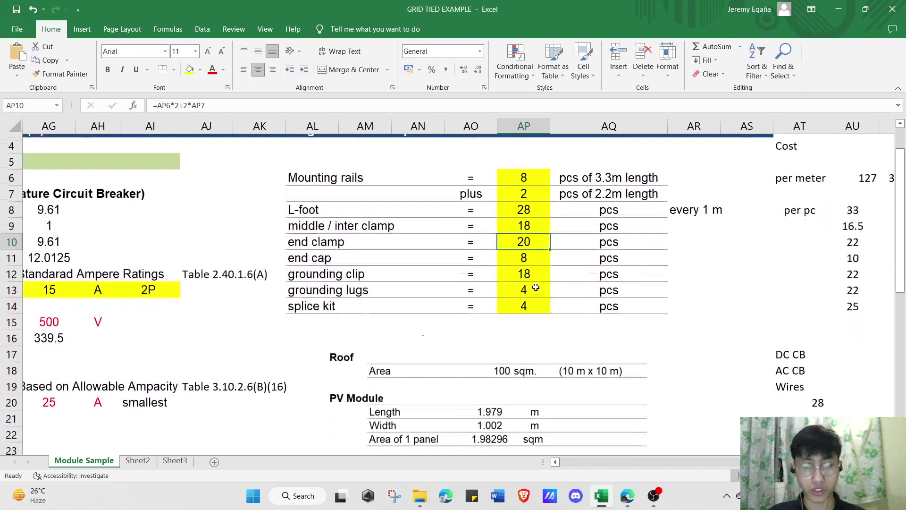
pyautogui.scroll(1, 536, 287)
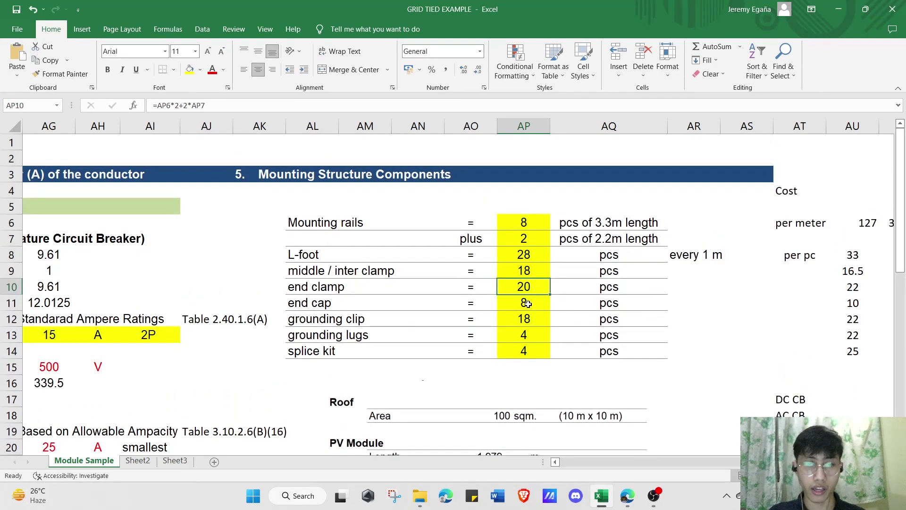
# - Inspect the end cap quantity and trace which cell the grounding clip quantity refers to, leaving both unchanged
pyautogui.doubleClick(529, 306)
pyautogui.click(525, 319)
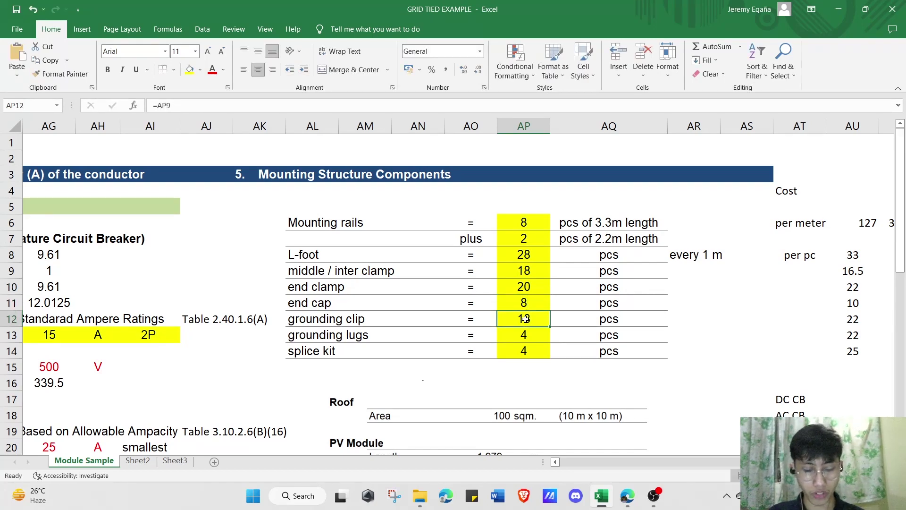
pyautogui.doubleClick(525, 319)
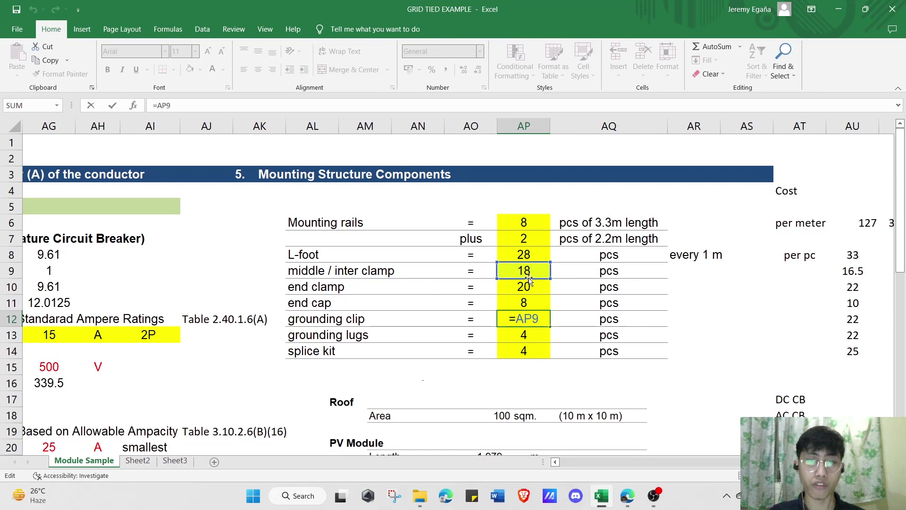
pyautogui.press('Escape')
# - Check how the grounding lugs quantity is entered in the mounting components list without editing it
pyautogui.click(516, 337)
pyautogui.doubleClick(515, 336)
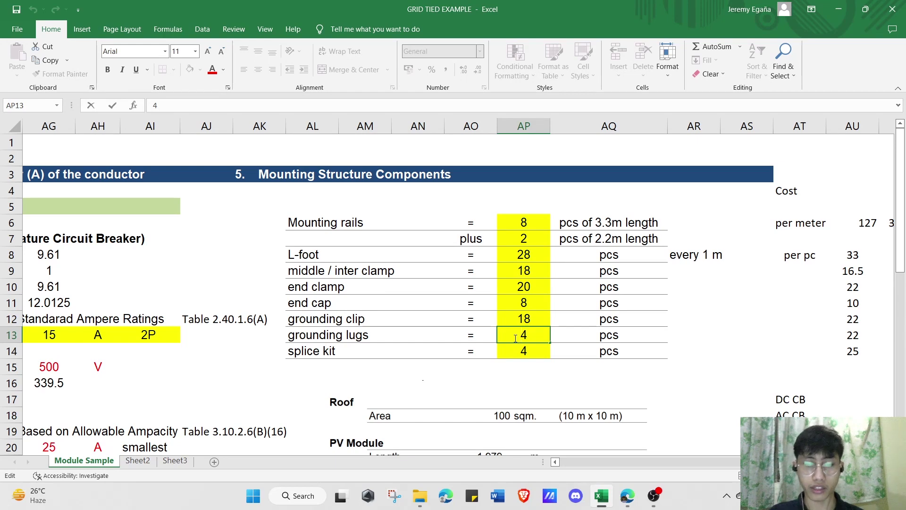
pyautogui.click(526, 377)
pyautogui.click(528, 336)
pyautogui.scroll(-2, 530, 337)
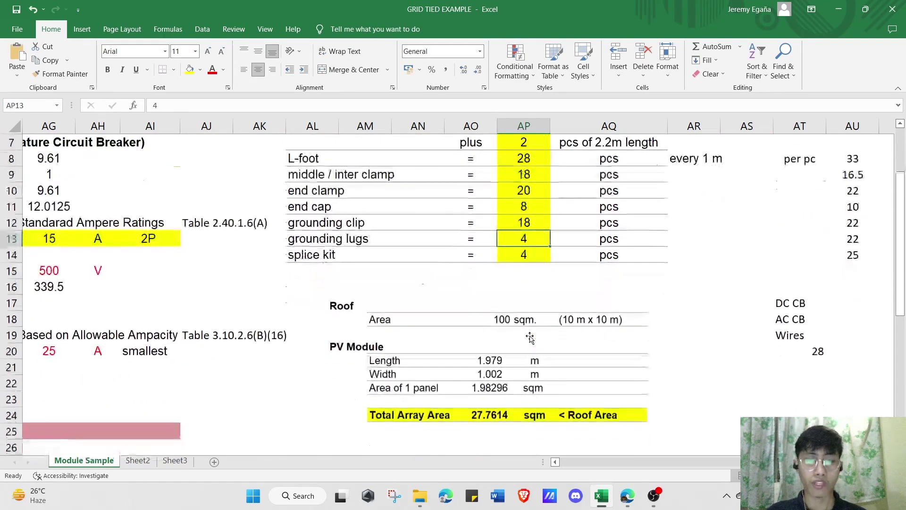
pyautogui.scroll(2, 529, 338)
pyautogui.scroll(-2, 529, 337)
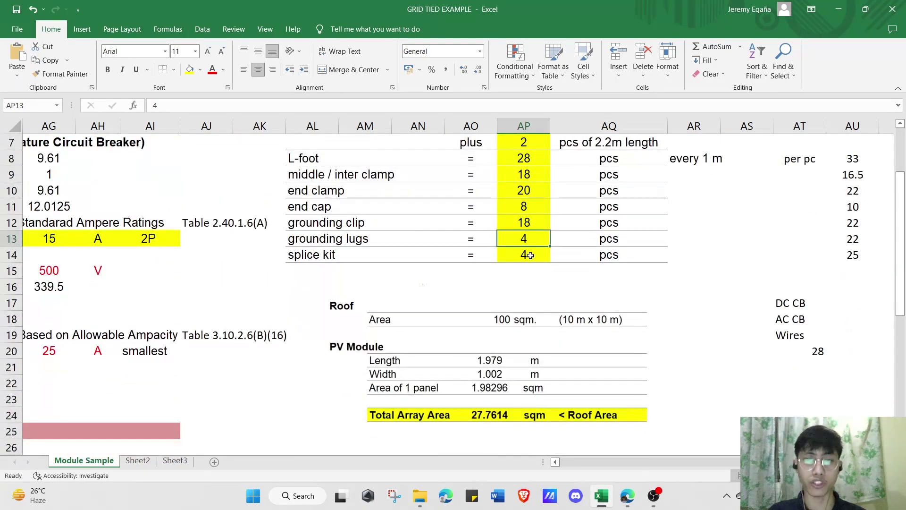
# - Check the splice kit quantity entry and compare it with the mounting rail length entries
pyautogui.doubleClick(530, 257)
pyautogui.scroll(2, 530, 302)
pyautogui.press('Escape')
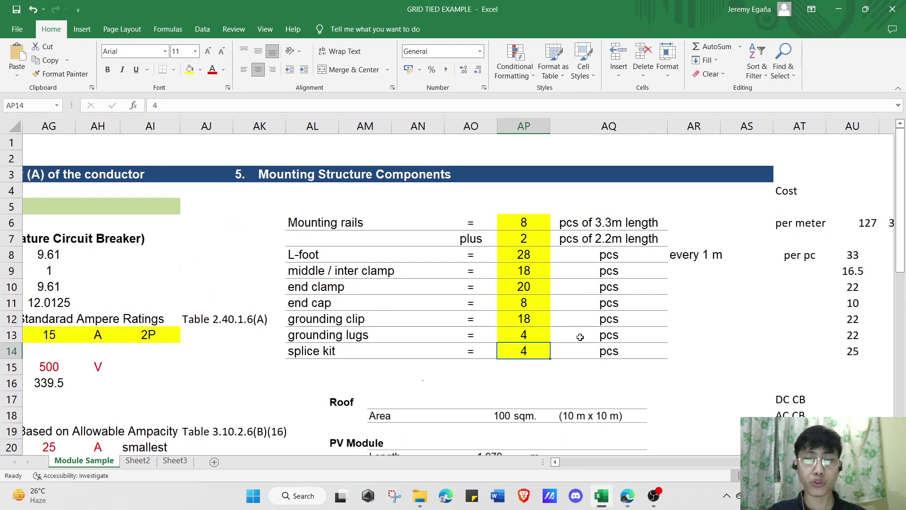
pyautogui.click(592, 254)
pyautogui.click(601, 220)
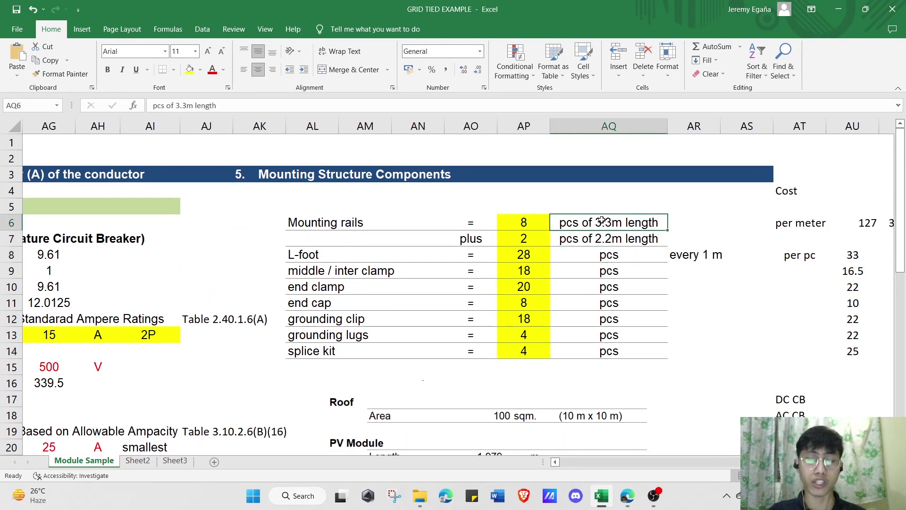